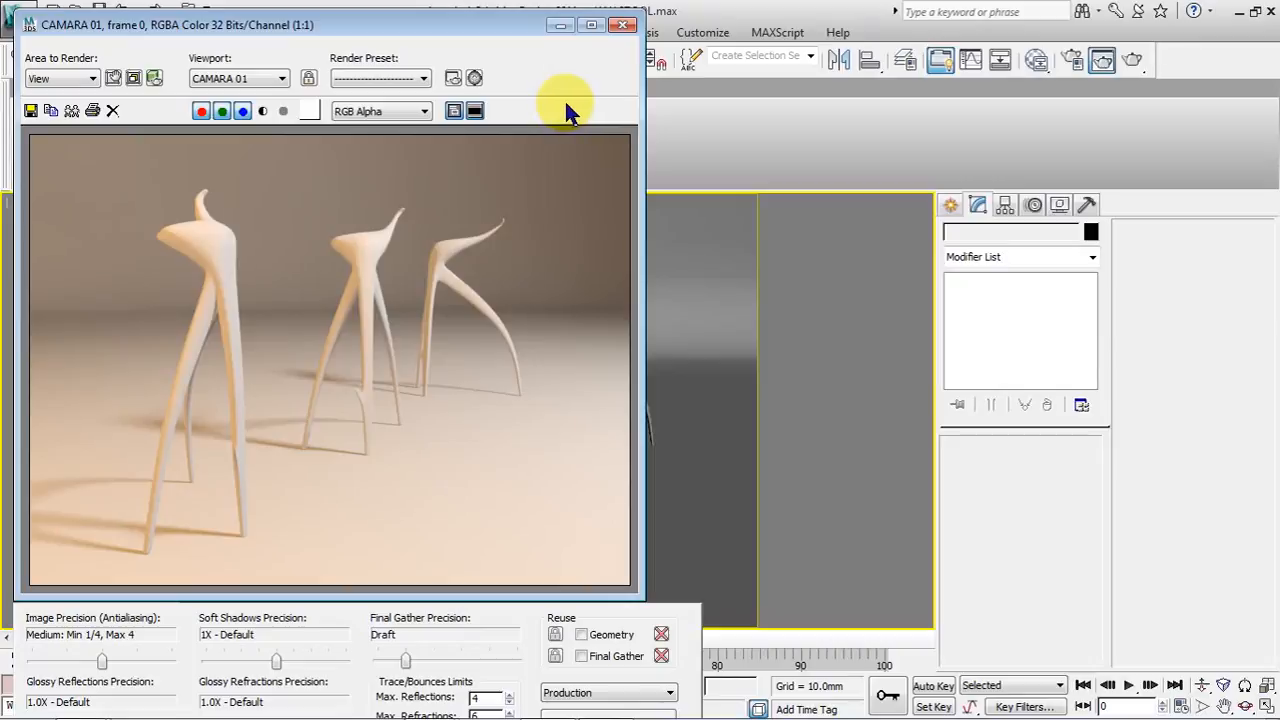
# Close the rendered image and open the Slate Material Editor, showing the Autodesk Material Library categories with Plastic collapsed.
pyautogui.click(624, 26)
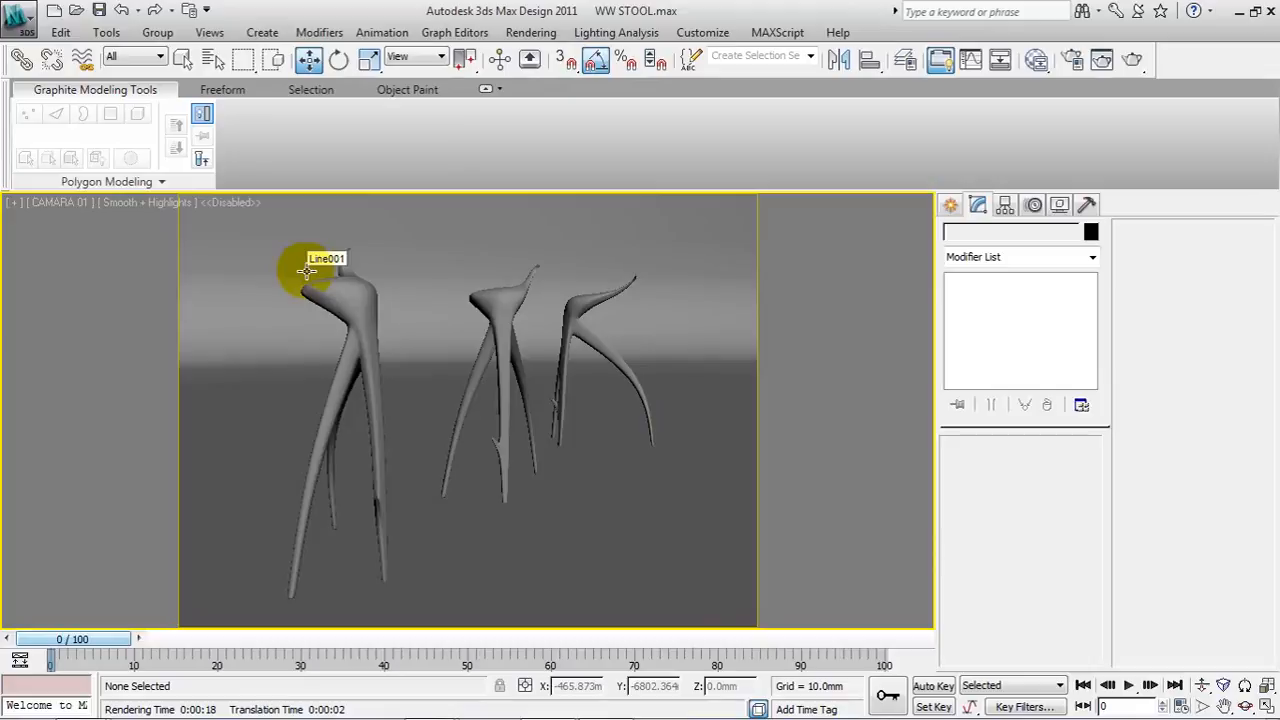
pyautogui.click(1037, 62)
pyautogui.moveTo(975, 21); pyautogui.dragTo(1063, 40)
pyautogui.moveTo(846, 523); pyautogui.dragTo(930, 453, button='middle')
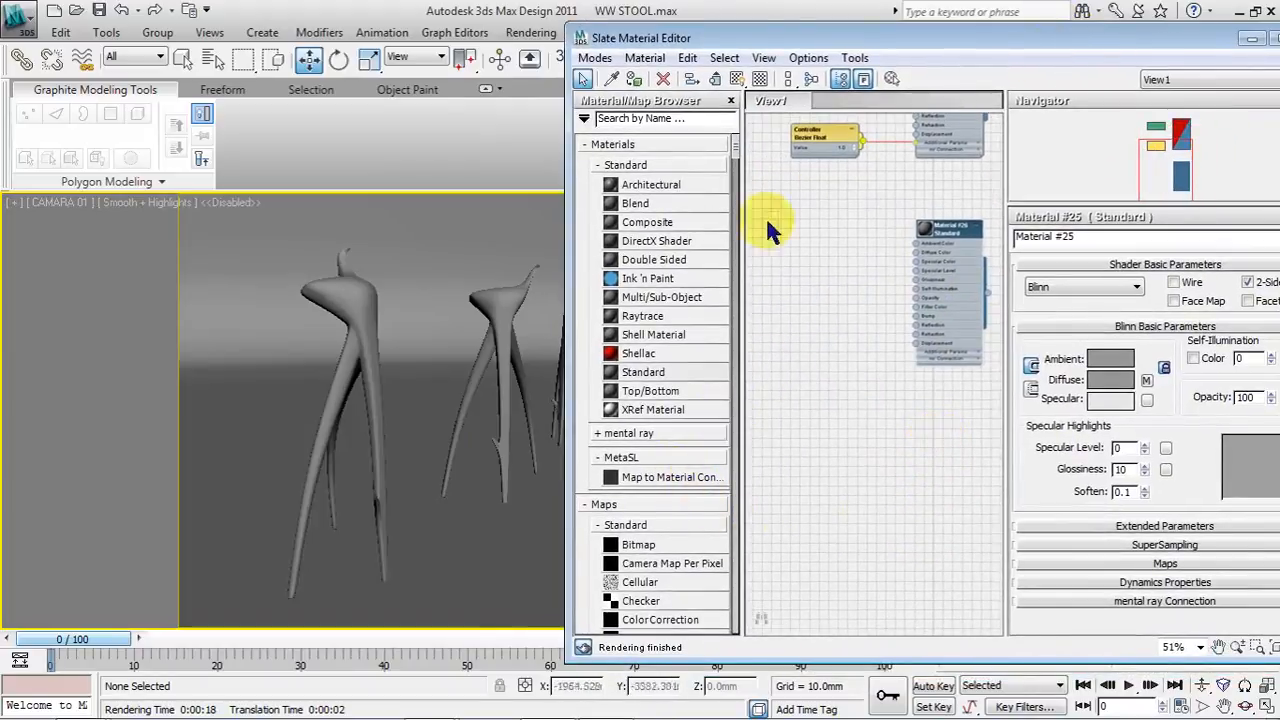
pyautogui.moveTo(737, 145); pyautogui.dragTo(749, 291)
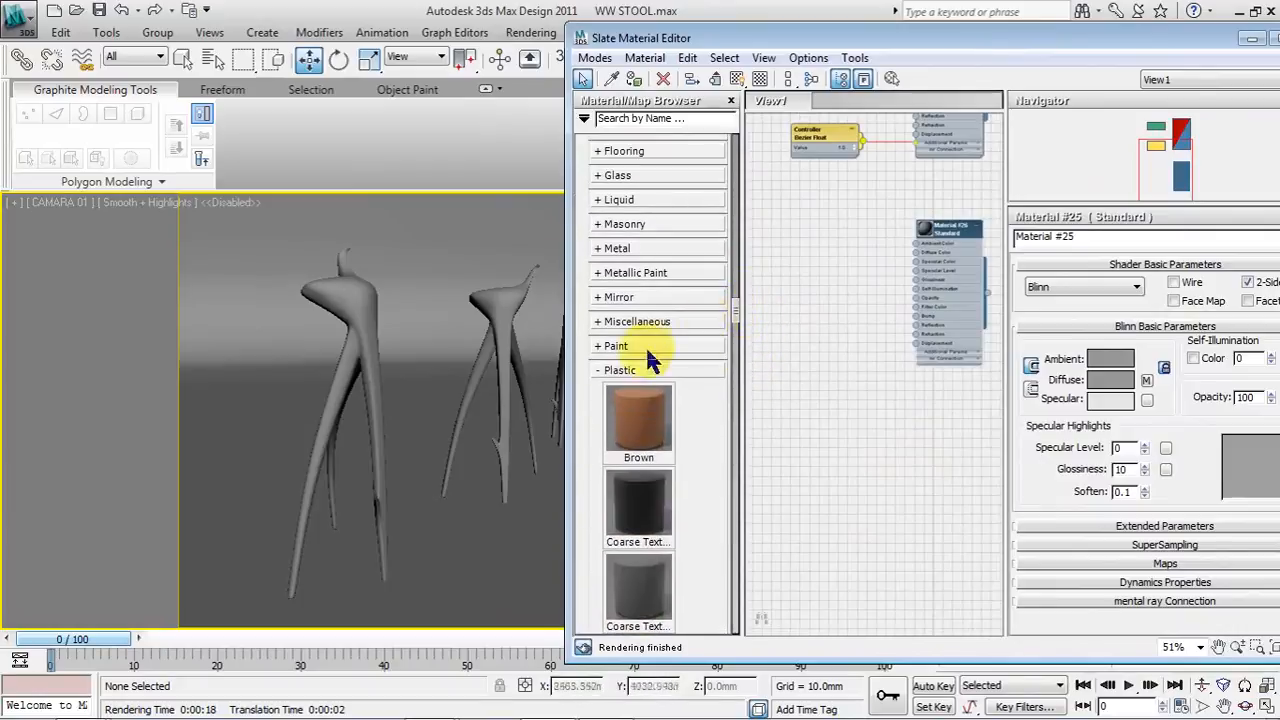
pyautogui.click(619, 369)
pyautogui.scroll(5, 615, 368)
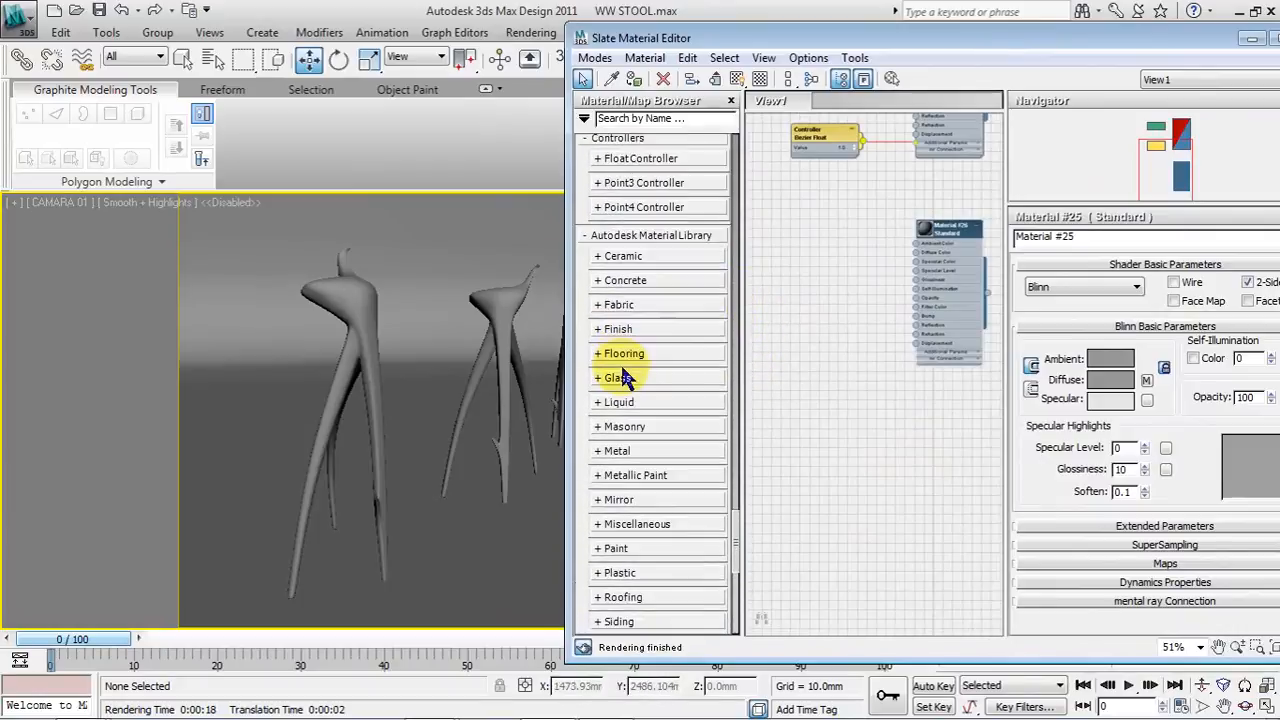
pyautogui.moveTo(829, 40); pyautogui.dragTo(945, 42)
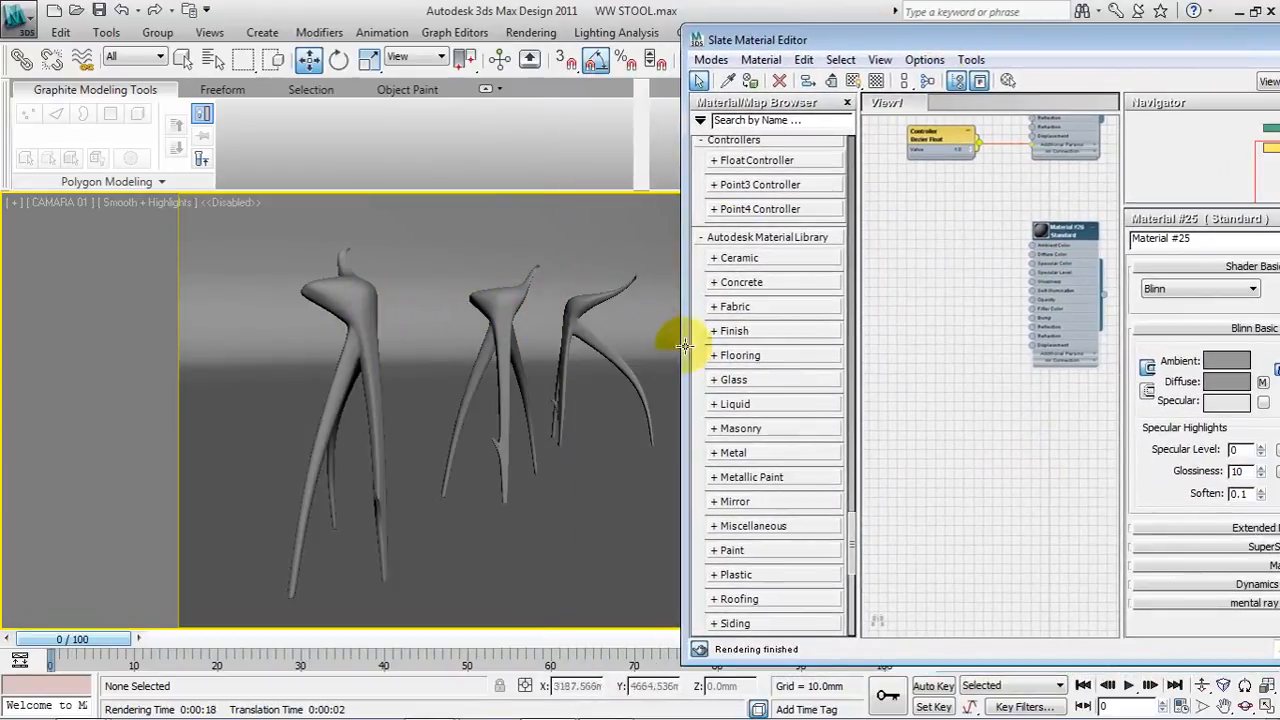
# Add the Sunny Day porcelain from the Ceramic library to the material graph and assign it to the front stool.
pyautogui.click(792, 266)
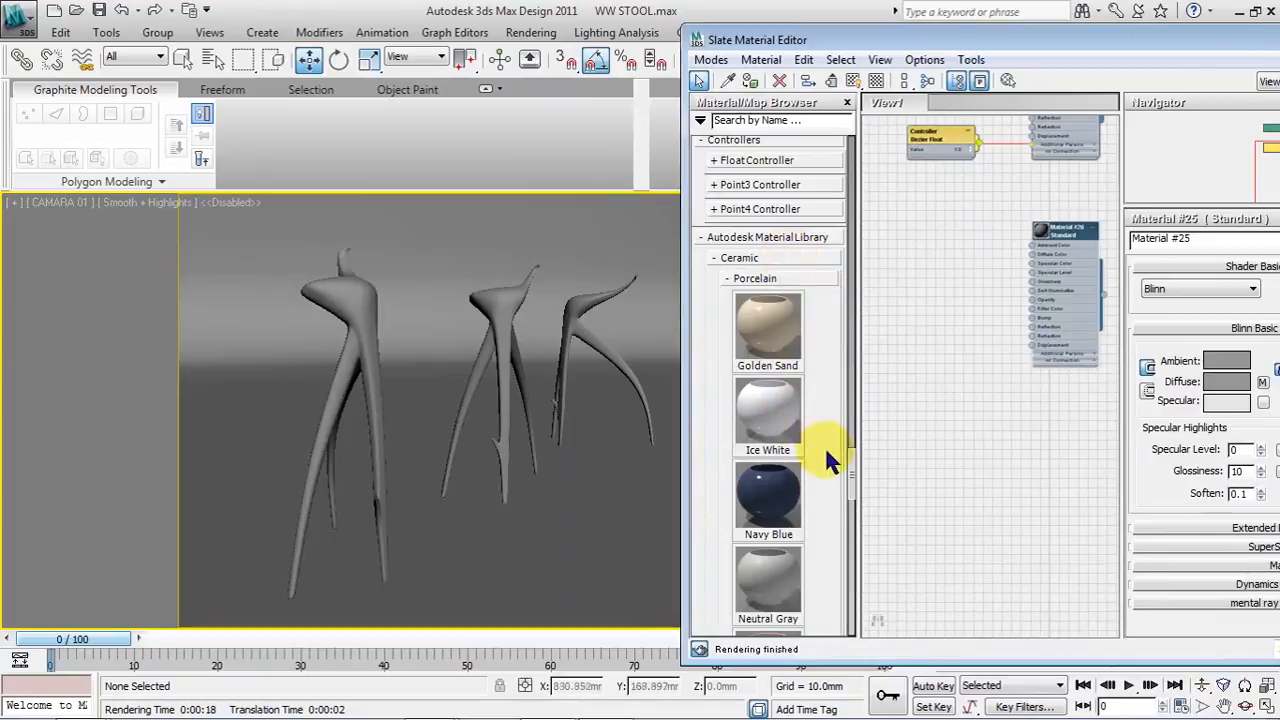
pyautogui.scroll(-6, 825, 386)
pyautogui.scroll(-3, 825, 410)
pyautogui.scroll(1, 825, 410)
pyautogui.moveTo(1006, 471); pyautogui.dragTo(922, 379, button='middle')
pyautogui.moveTo(758, 444); pyautogui.dragTo(950, 505)
pyautogui.moveTo(1018, 408); pyautogui.dragTo(333, 295)
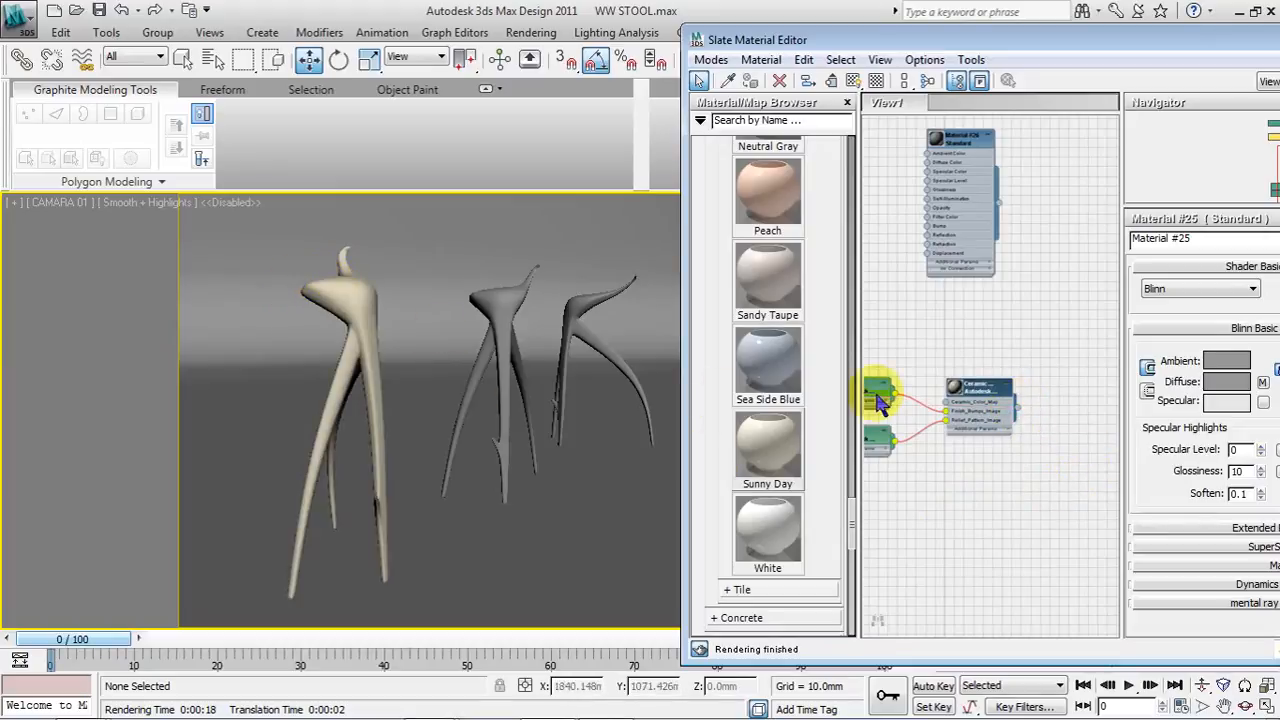
# Collapse the Ceramic category and expand the Plastic category of the Autodesk Material Library.
pyautogui.scroll(10, 820, 400)
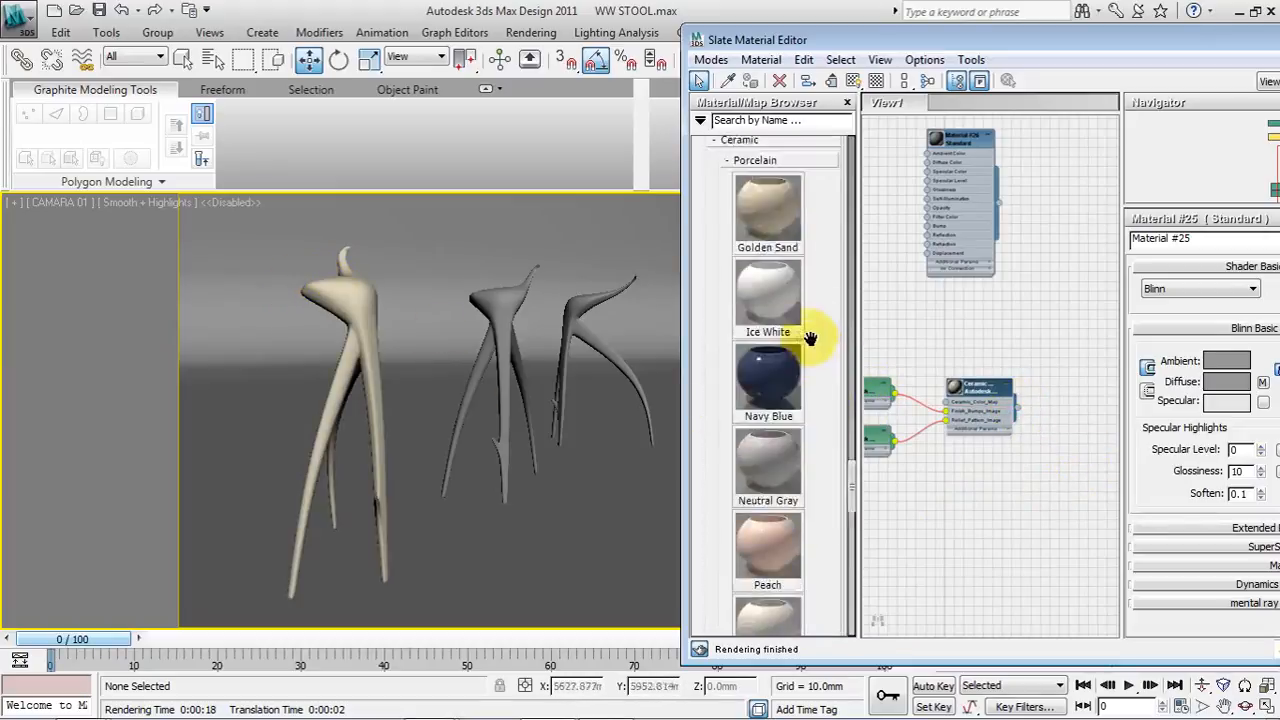
pyautogui.click(768, 368)
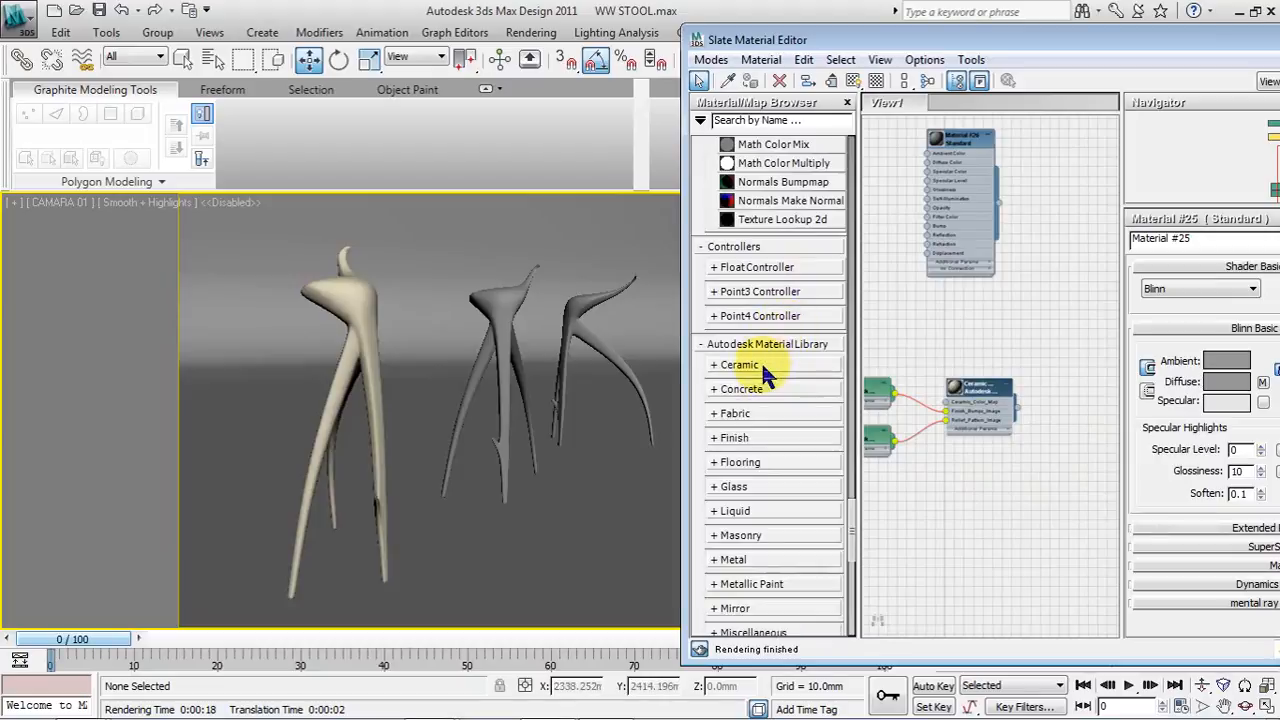
pyautogui.scroll(-3, 770, 375)
pyautogui.scroll(-5, 770, 350)
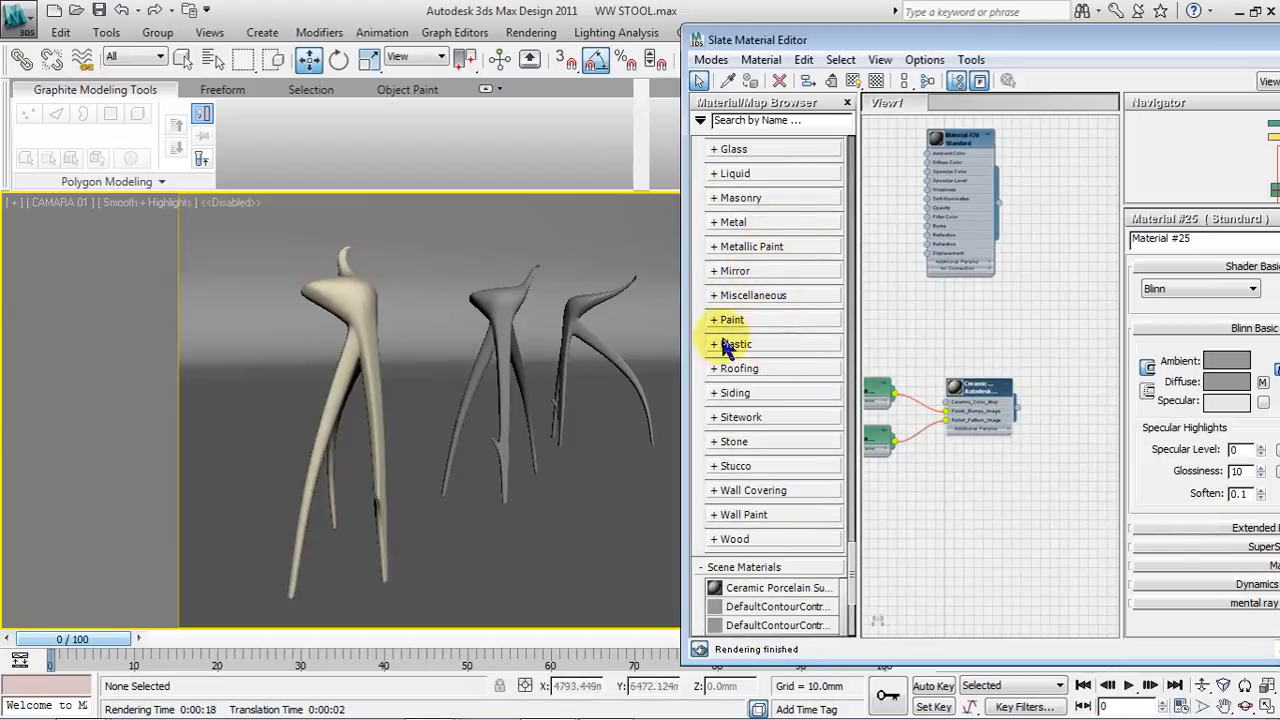
pyautogui.click(722, 345)
# Add the Transparent - Bumpy Glossy Red plastic to the graph and assign it to the stool farthest from the camera.
pyautogui.scroll(-10, 770, 380)
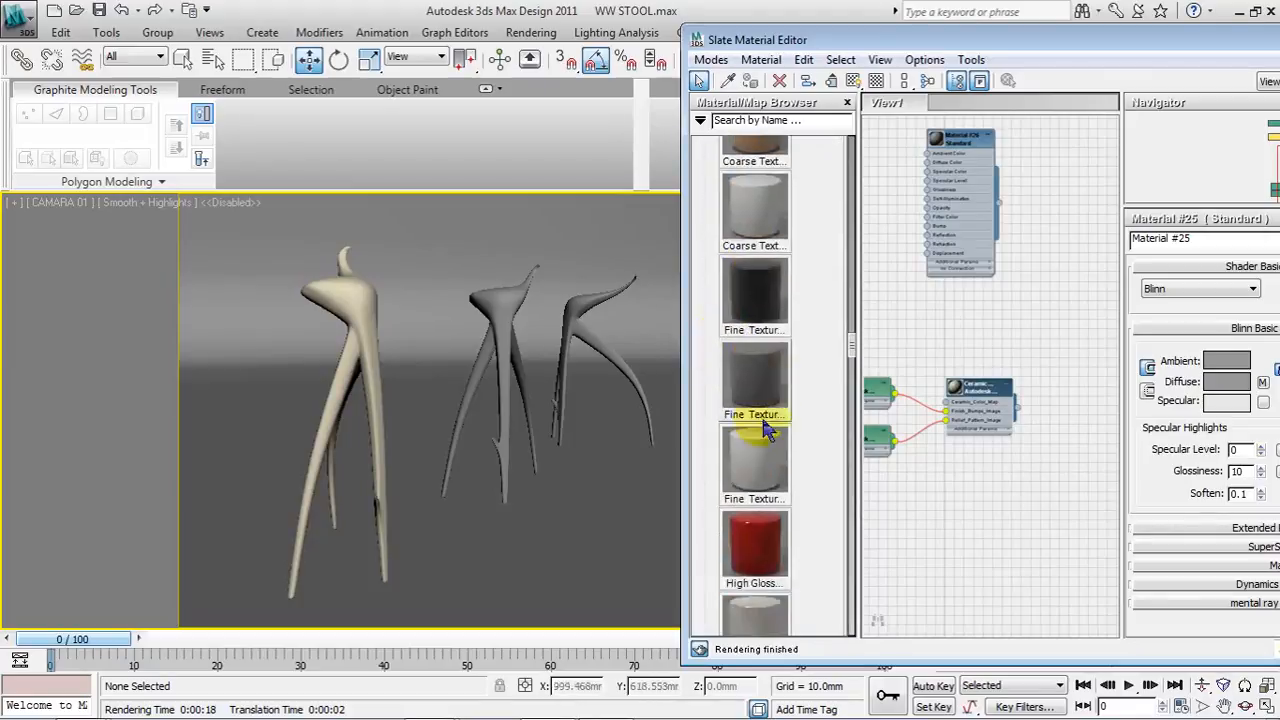
pyautogui.scroll(-15, 775, 432)
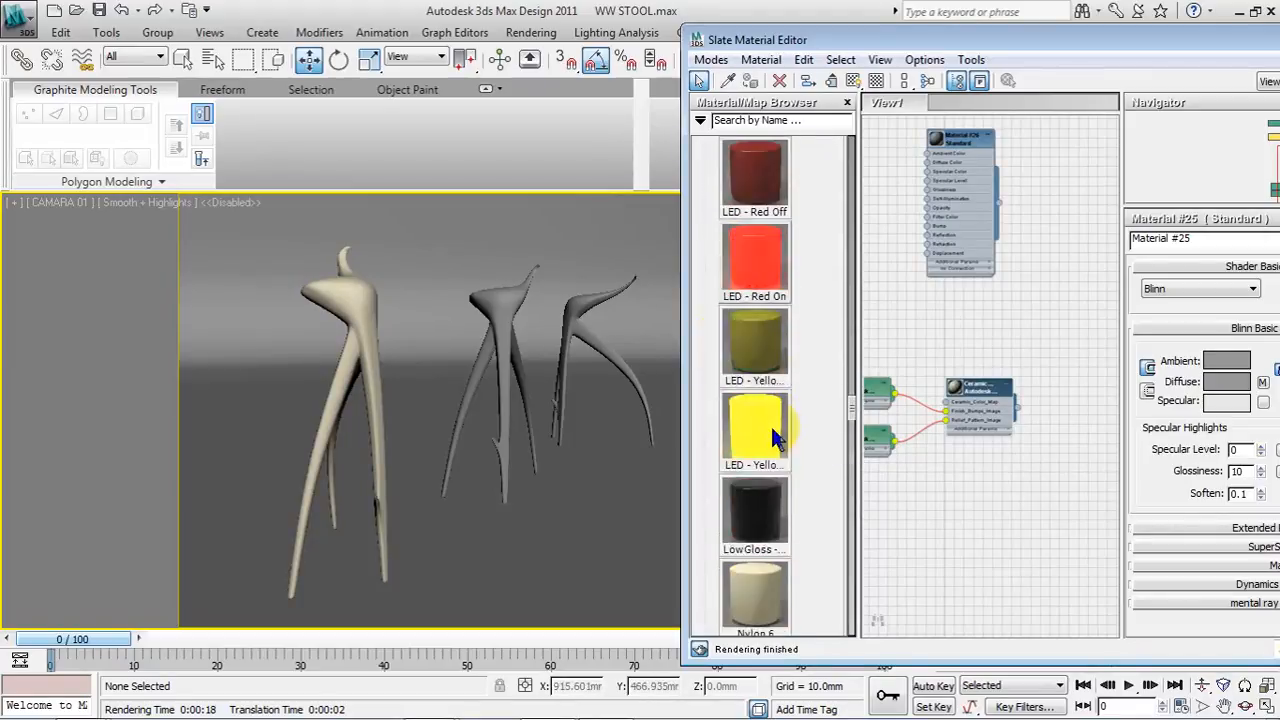
pyautogui.scroll(-15, 776, 442)
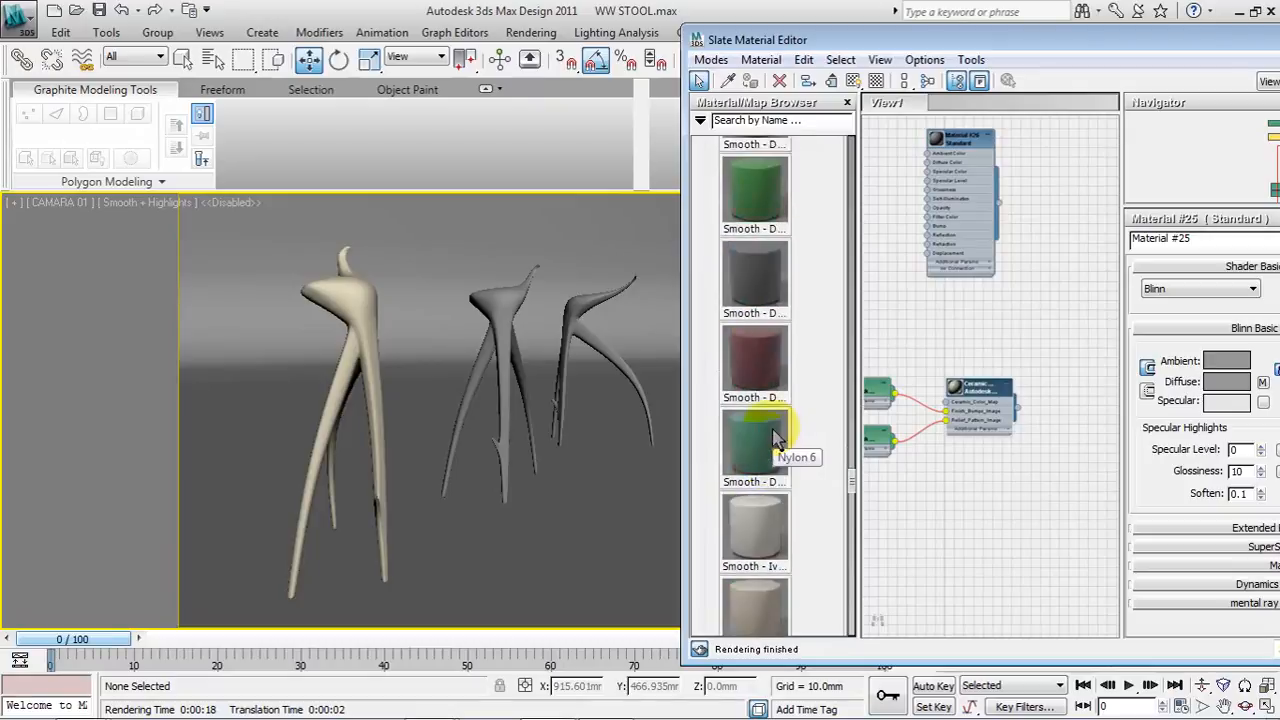
pyautogui.scroll(-10, 780, 452)
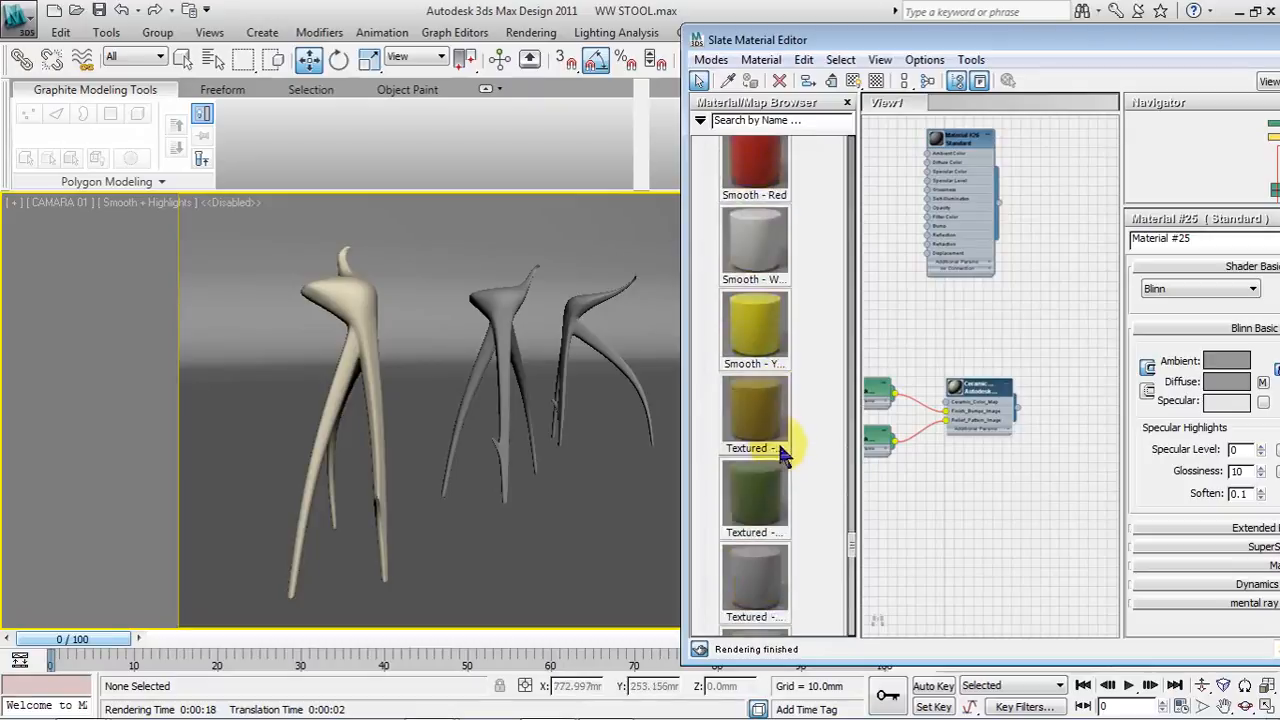
pyautogui.scroll(-2, 785, 455)
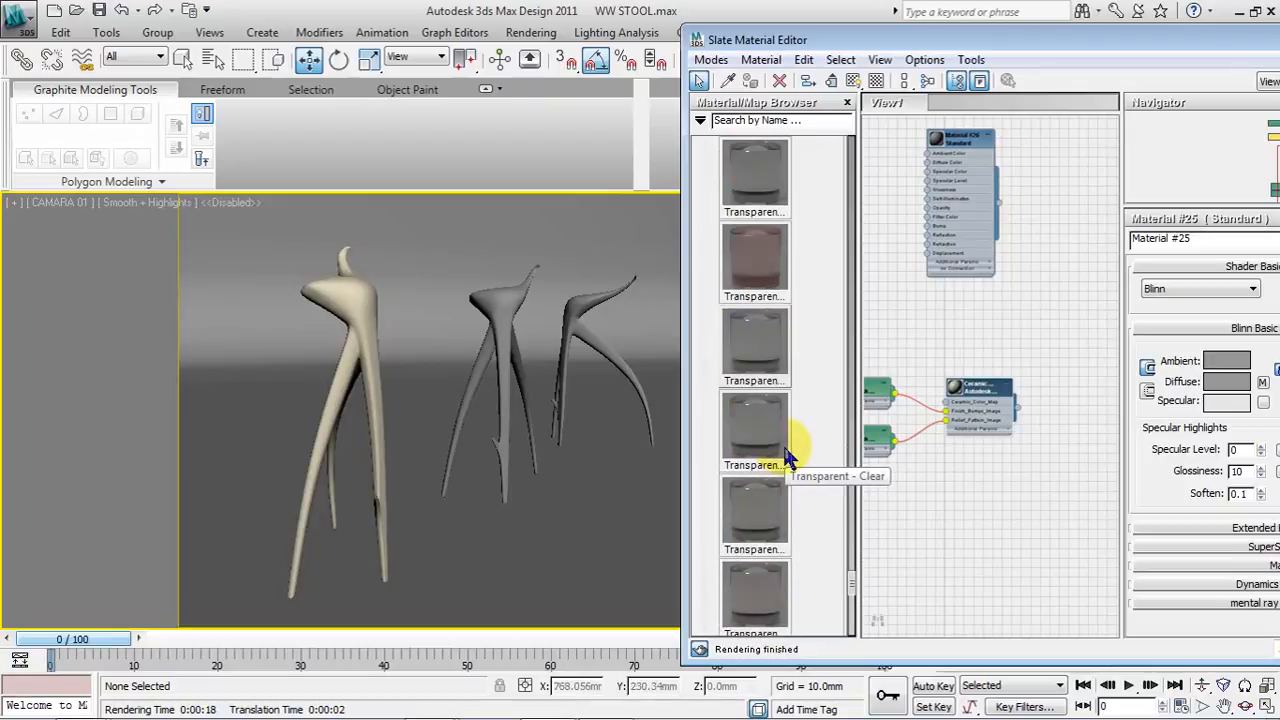
pyautogui.moveTo(762, 268); pyautogui.dragTo(1015, 540)
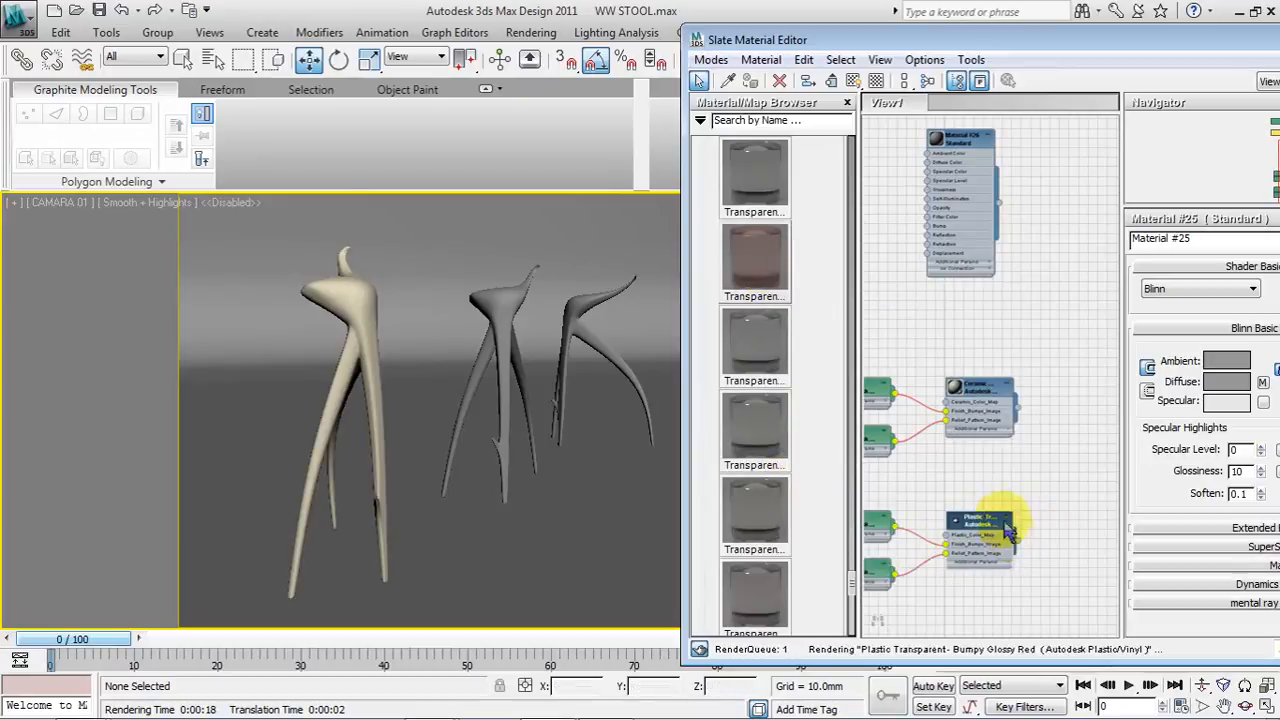
pyautogui.moveTo(1008, 492); pyautogui.dragTo(1014, 412, button='middle')
pyautogui.moveTo(1030, 468); pyautogui.dragTo(577, 323)
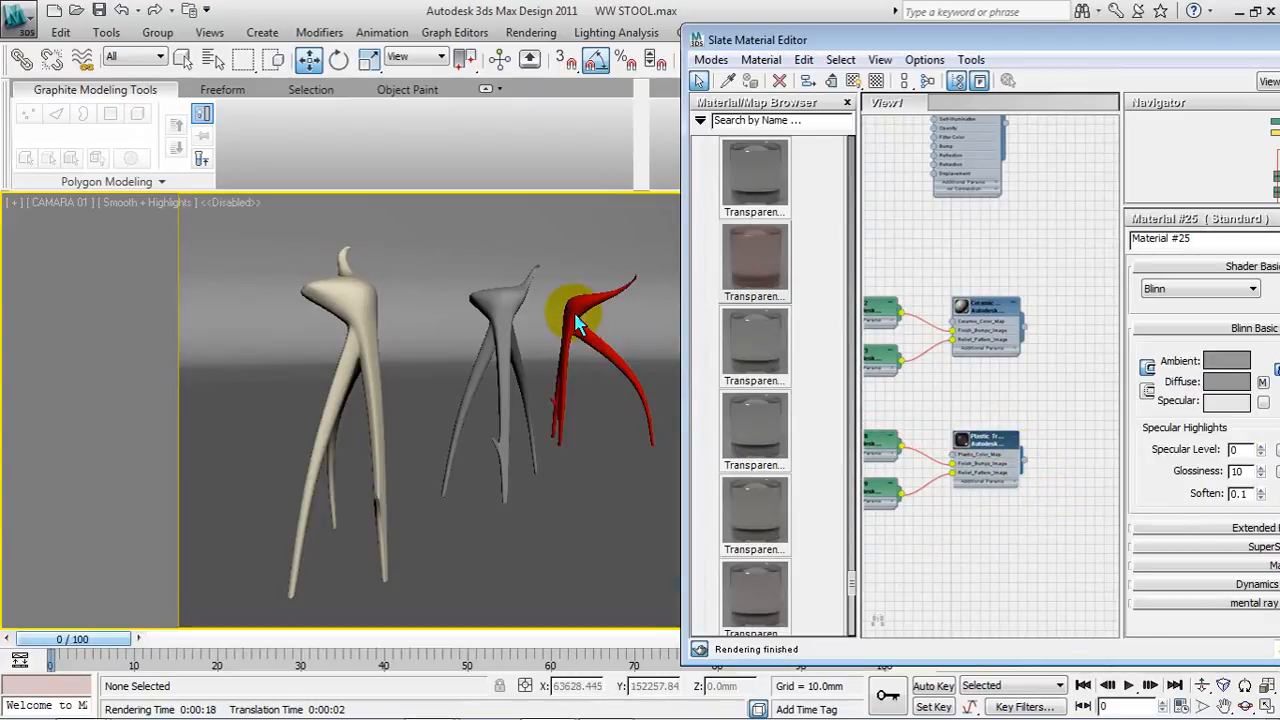
# Collapse the Plastic category and expand the Metal category of the Autodesk Material Library.
pyautogui.scroll(5, 816, 356)
pyautogui.scroll(15, 816, 356)
pyautogui.moveTo(827, 593); pyautogui.dragTo(777, 276)
pyautogui.scroll(-5, 778, 290)
pyautogui.click(737, 198)
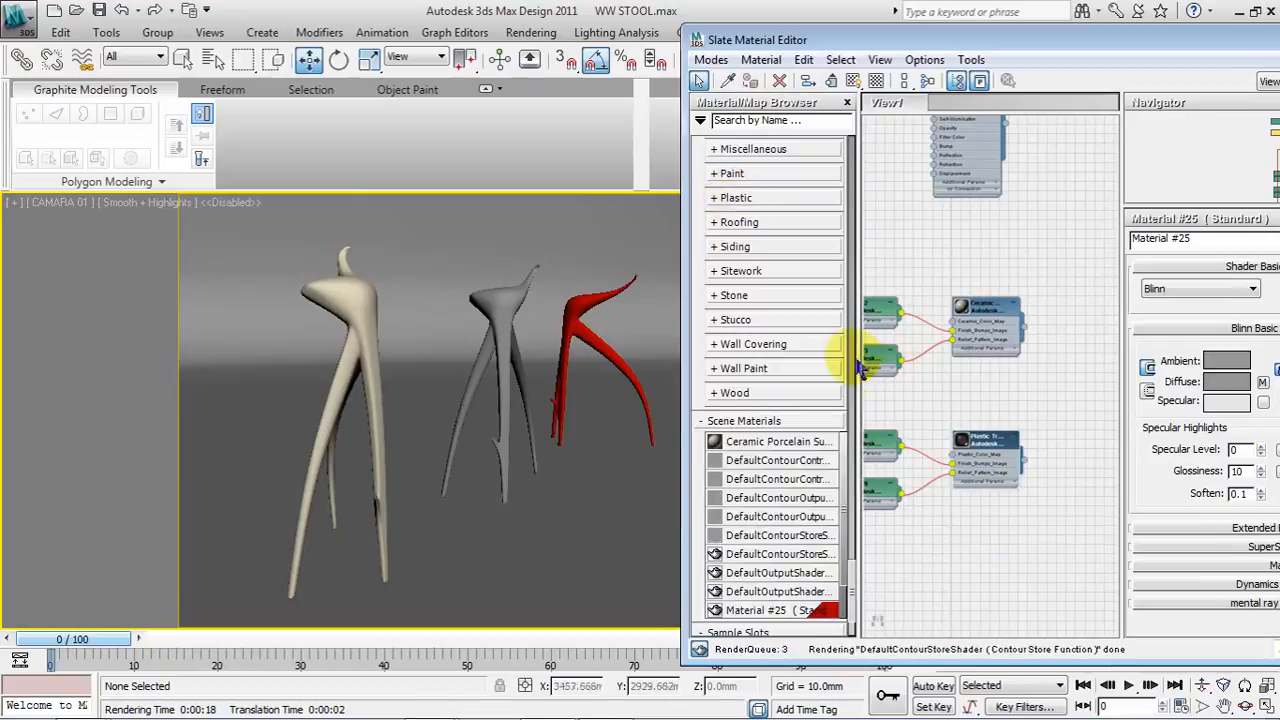
pyautogui.scroll(6, 803, 289)
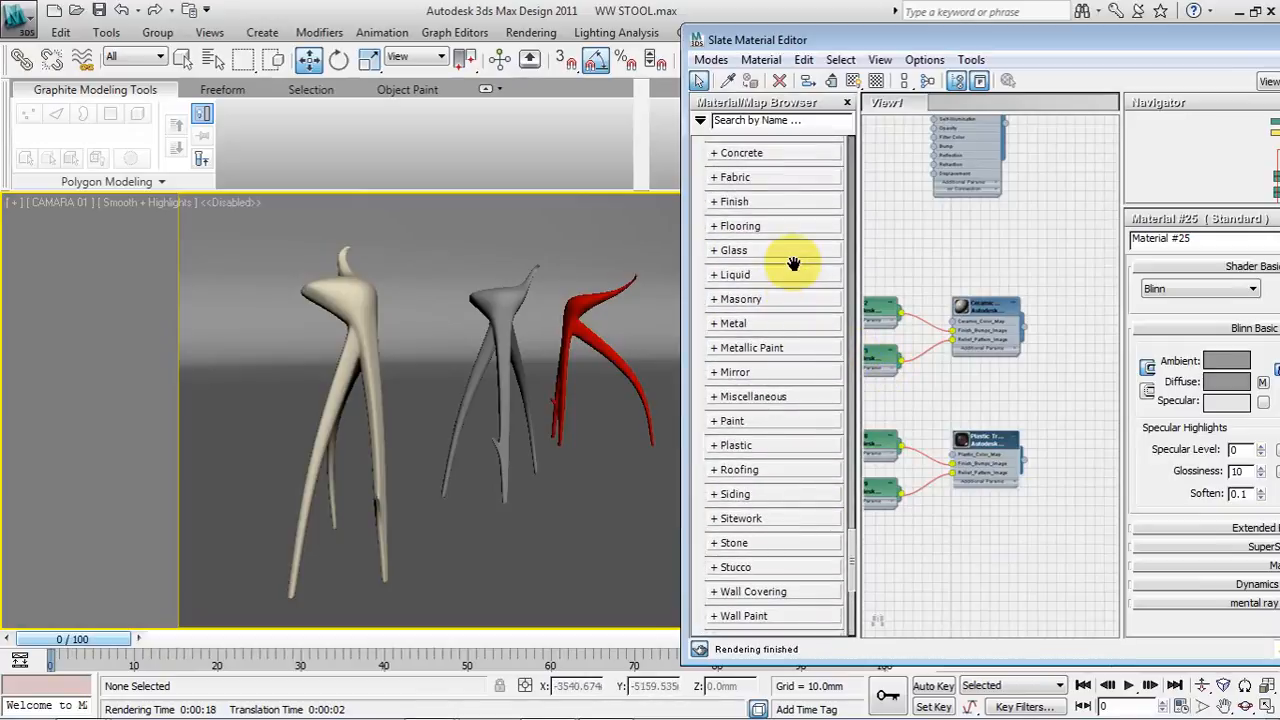
pyautogui.click(720, 324)
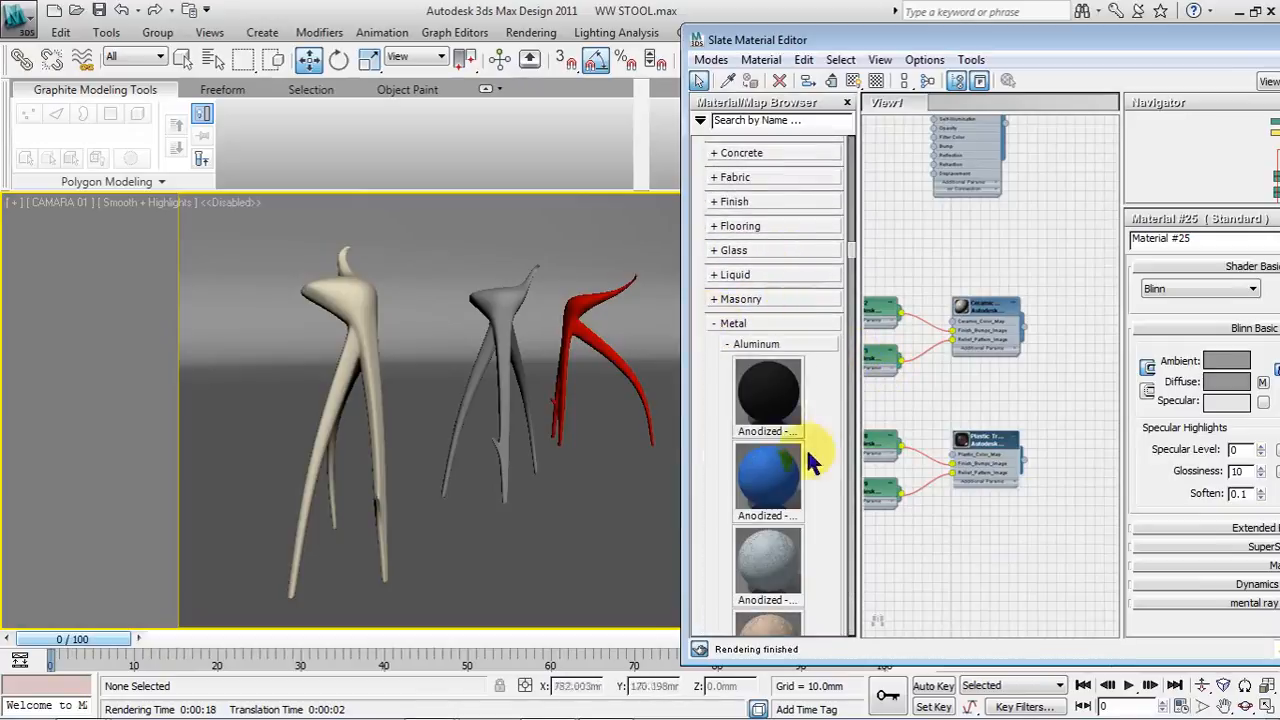
# Add an aluminum material from the Metal library to the graph and assign it to the middle stool.
pyautogui.moveTo(826, 432)
pyautogui.mouseDown(button='middle')
pyautogui.moveTo(820, 364)
pyautogui.moveTo(841, 594)
pyautogui.moveTo(829, 631)
pyautogui.mouseUp(button='middle')
pyautogui.moveTo(873, 438)
pyautogui.mouseDown()
pyautogui.moveTo(998, 586)
pyautogui.moveTo(1040, 589)
pyautogui.mouseUp()
pyautogui.moveTo(1038, 574); pyautogui.dragTo(1035, 412, button='middle')
pyautogui.scroll(2, 1040, 466)
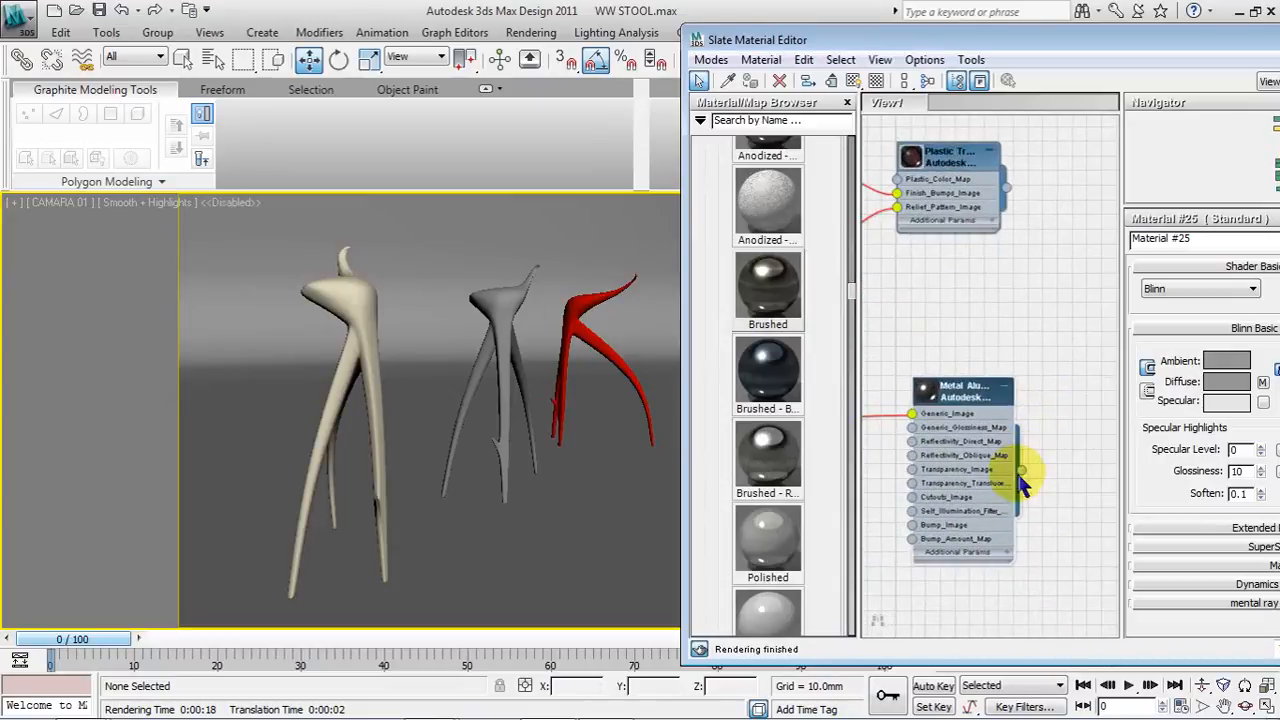
pyautogui.moveTo(1022, 478); pyautogui.dragTo(500, 310)
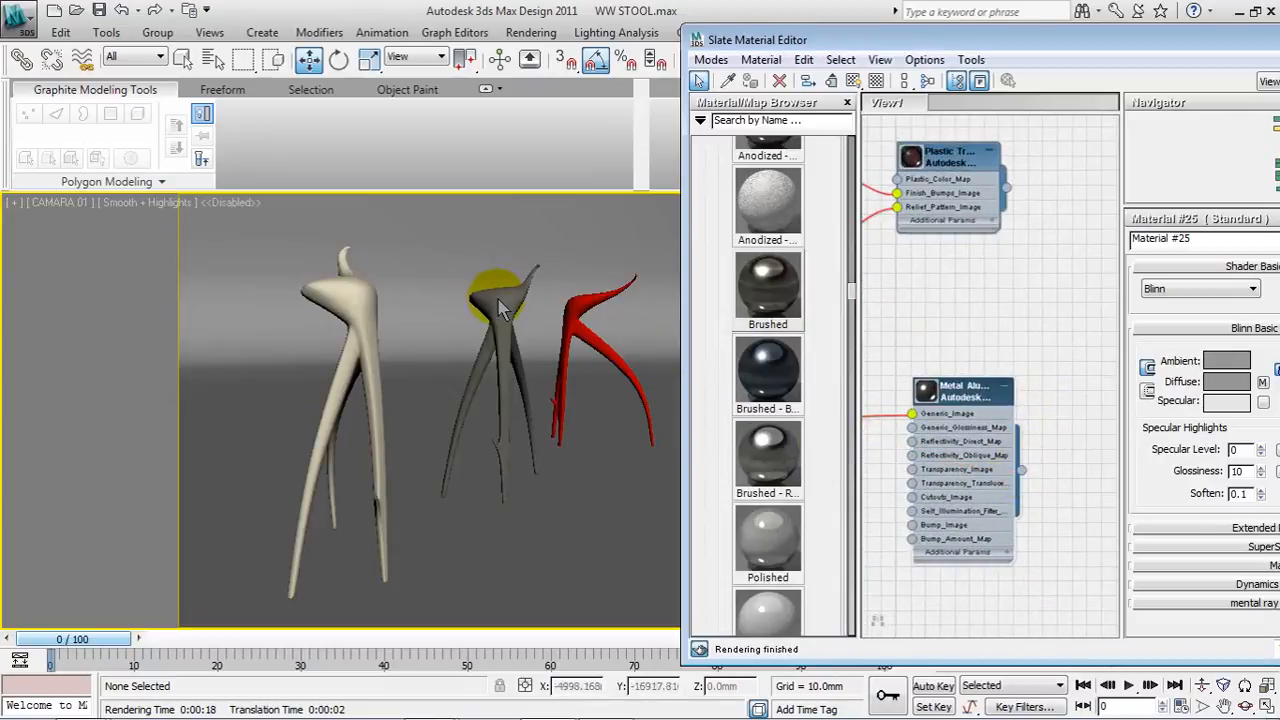
# Enlarge the preview of the Ceramic Porcelain Sunny Day node and display the material's parameters.
pyautogui.moveTo(1115, 42); pyautogui.dragTo(1078, 63)
pyautogui.moveTo(973, 289); pyautogui.dragTo(1022, 515, button='middle')
pyautogui.scroll(7, 930, 402)
pyautogui.moveTo(1015, 444); pyautogui.dragTo(1056, 380, button='middle')
pyautogui.doubleClick(934, 346)
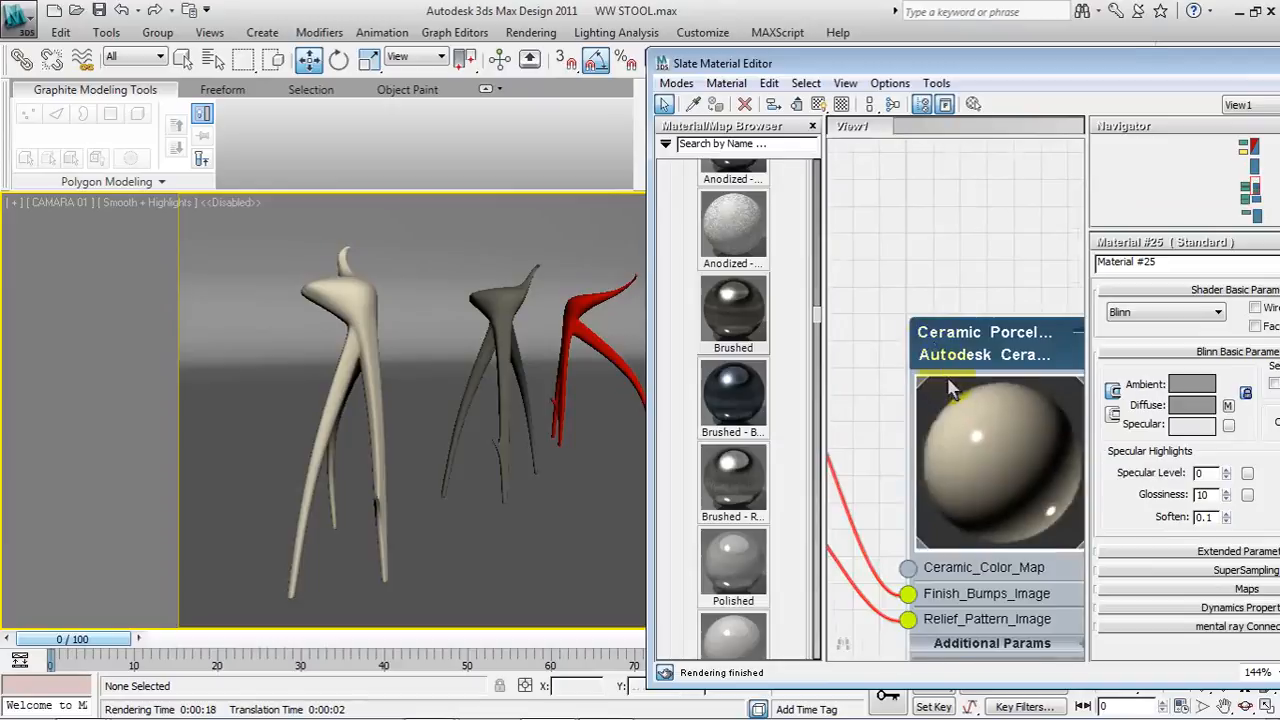
pyautogui.moveTo(948, 383); pyautogui.dragTo(819, 297, button='middle')
pyautogui.moveTo(860, 275); pyautogui.dragTo(887, 220)
pyautogui.doubleClick(912, 218)
pyautogui.moveTo(972, 63); pyautogui.dragTo(818, 40)
pyautogui.moveTo(471, 323); pyautogui.dragTo(424, 316)
pyautogui.moveTo(696, 325); pyautogui.dragTo(766, 331, button='middle')
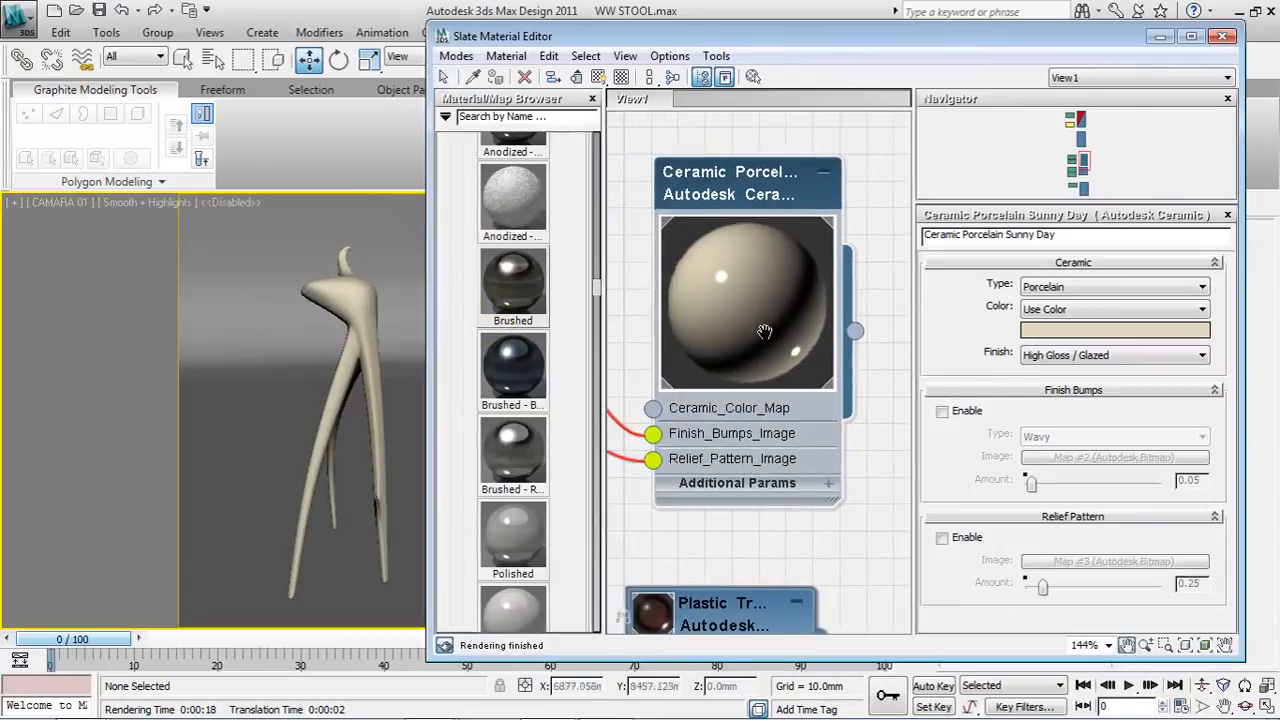
# Try the Ceramic type on the Sunny Day material and switch it back to Porcelain.
pyautogui.click(1165, 290)
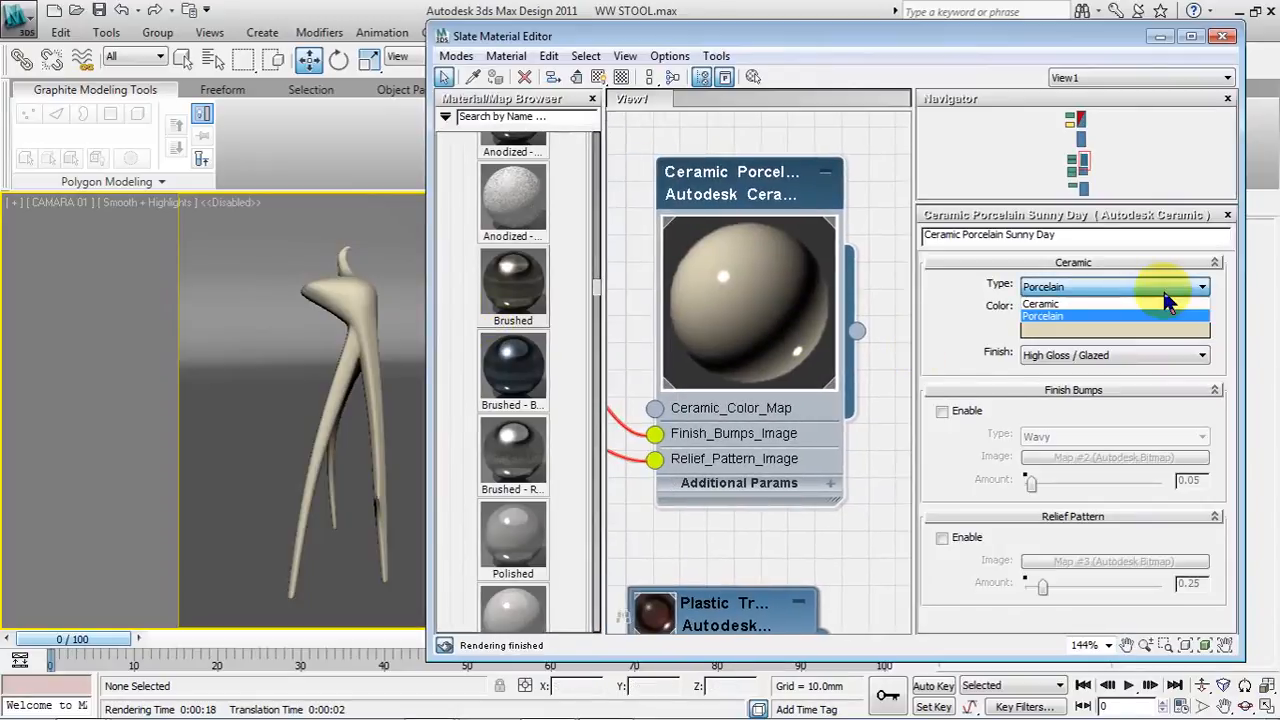
pyautogui.click(1156, 305)
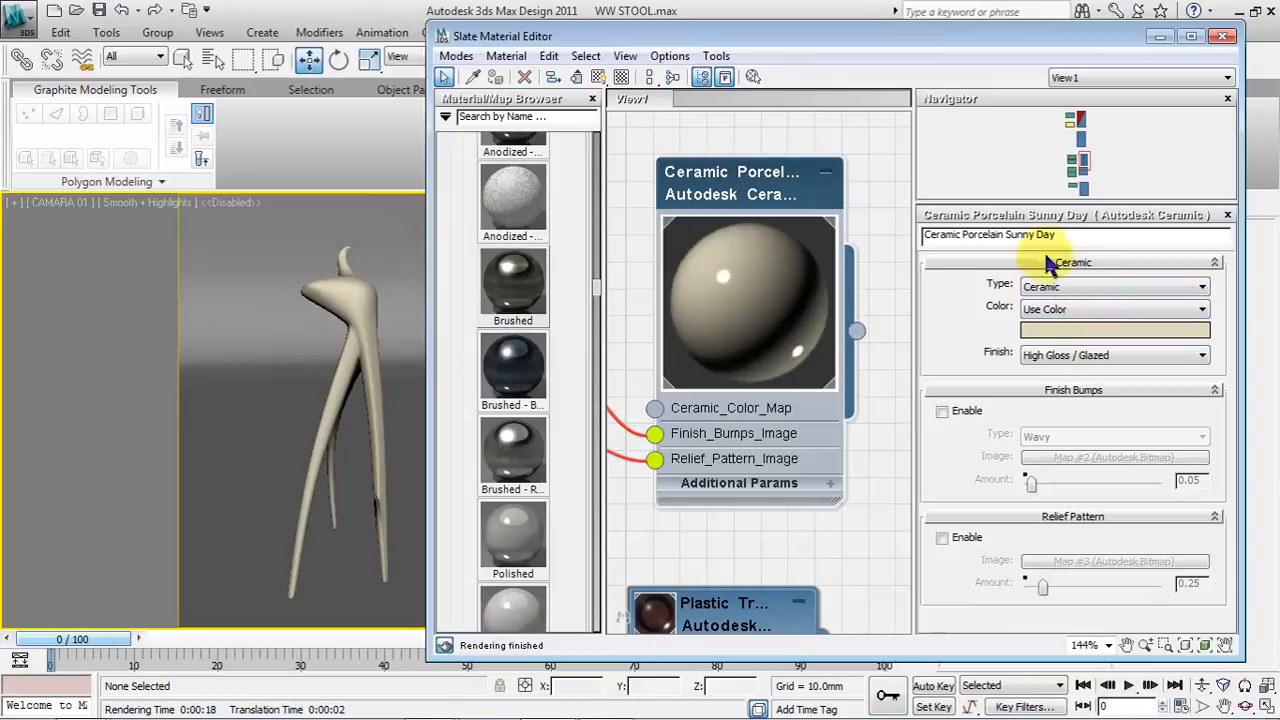
pyautogui.click(1066, 286)
pyautogui.click(1150, 304)
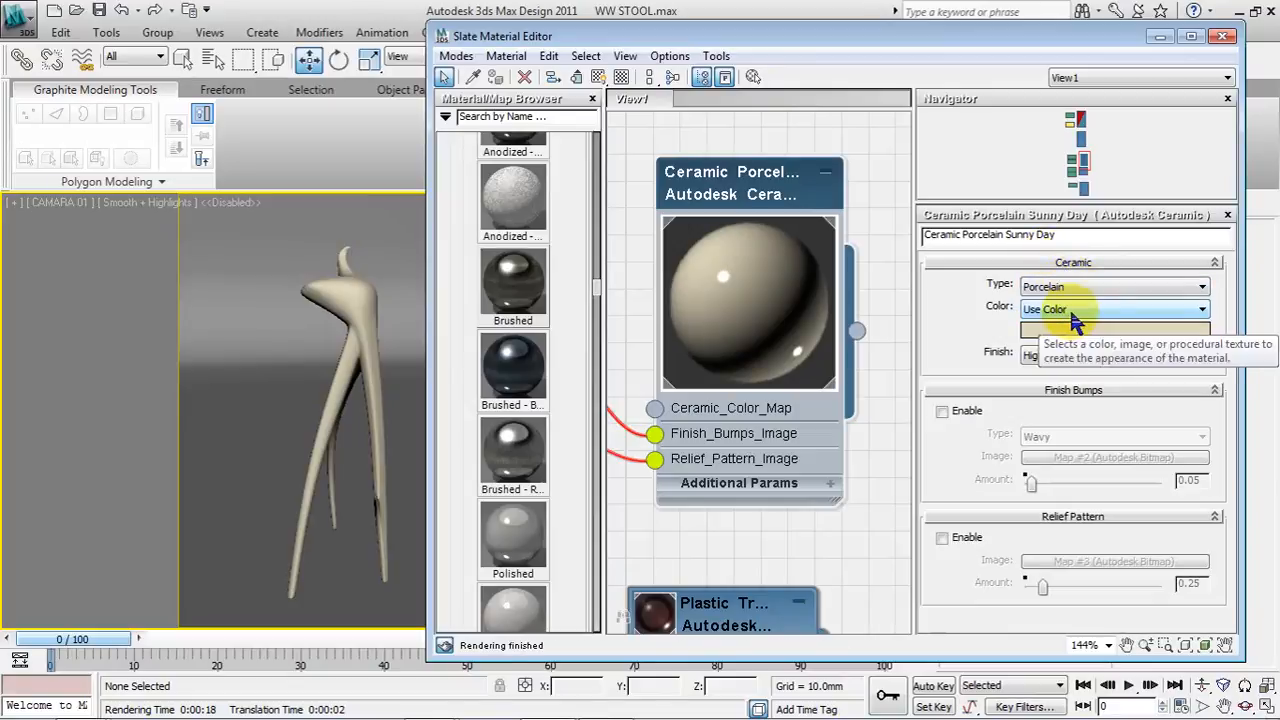
# Set the Sunny Day material's finish to Satin and enable Wavy finish bumps with an amount of 0.687.
pyautogui.click(1104, 354)
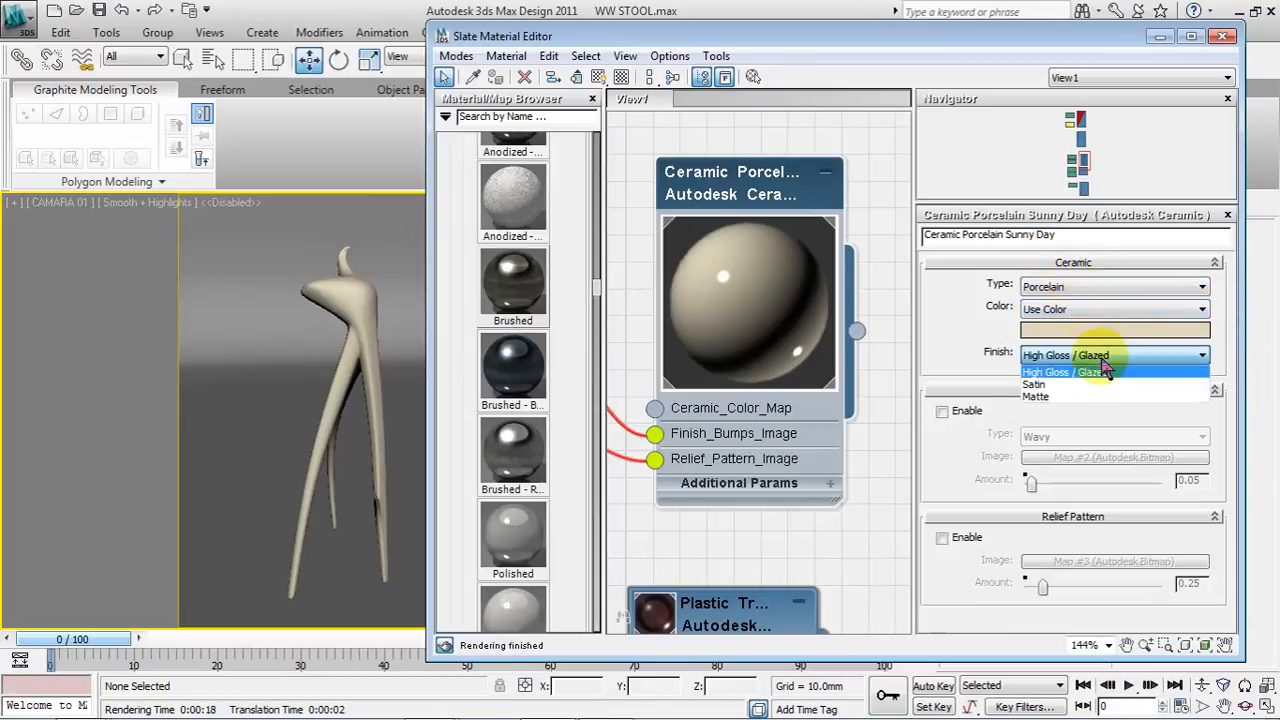
pyautogui.click(1100, 385)
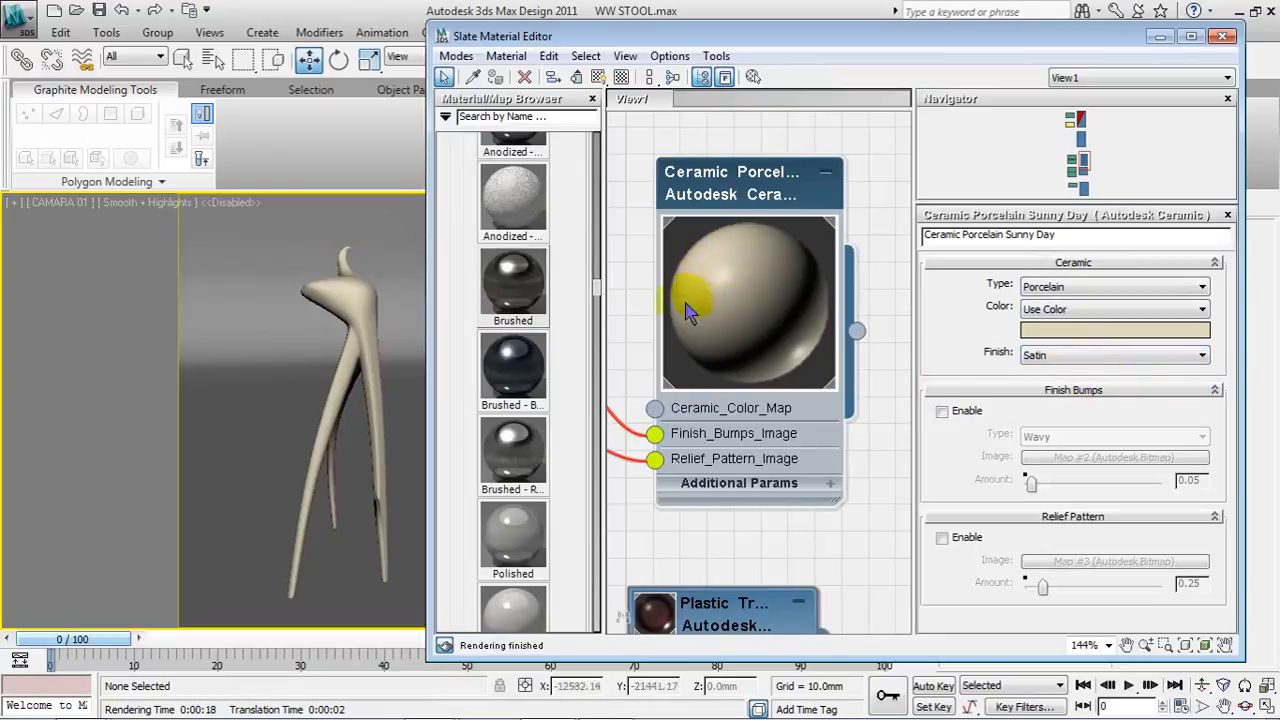
pyautogui.click(942, 411)
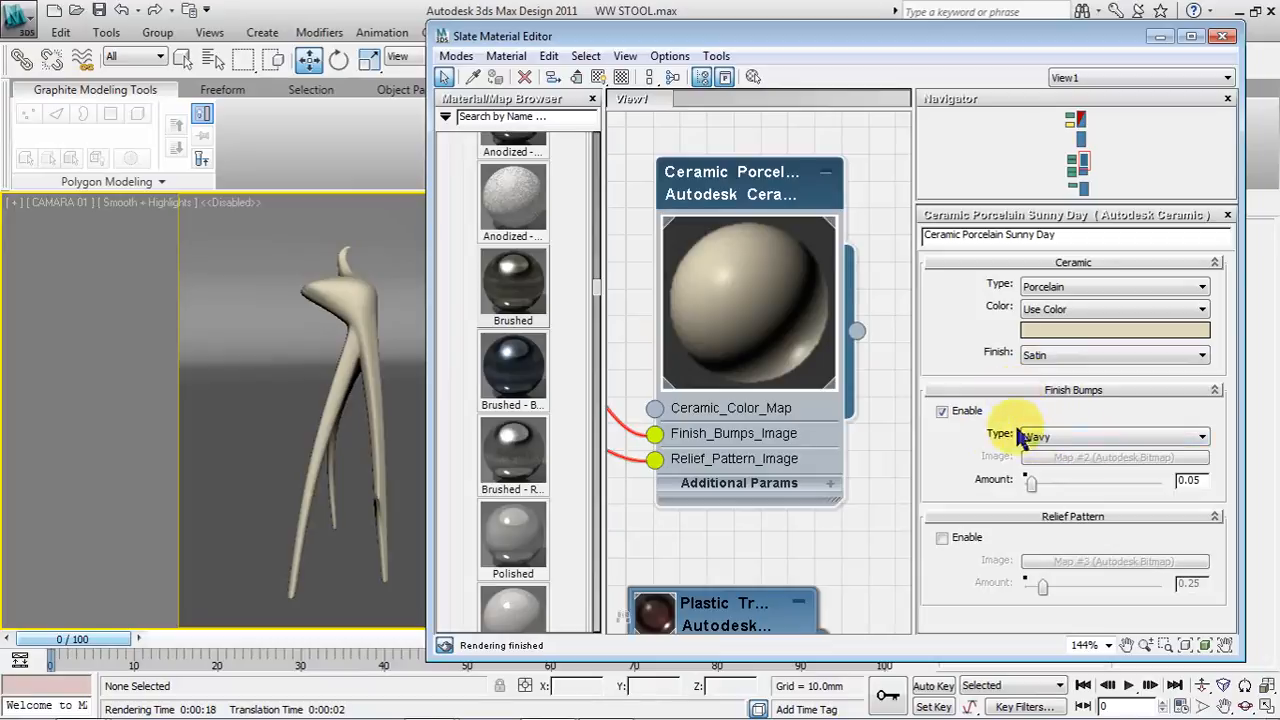
pyautogui.click(1076, 438)
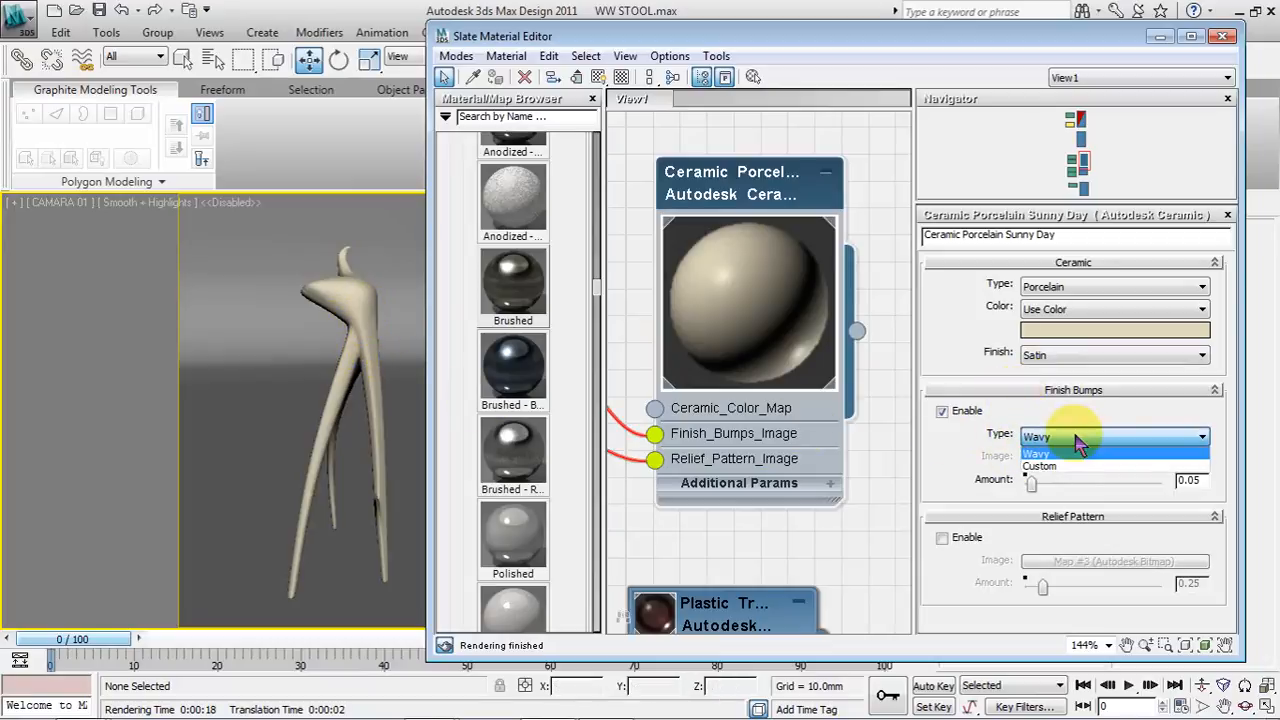
pyautogui.click(1076, 438)
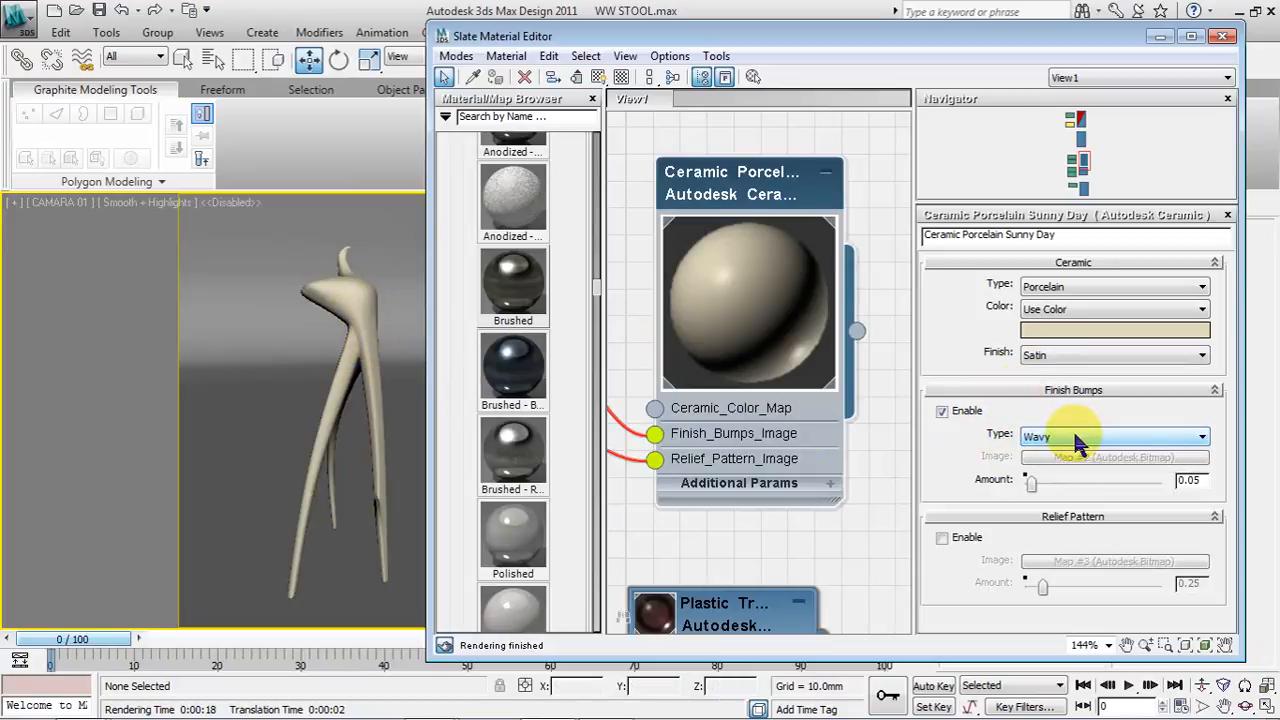
pyautogui.moveTo(1031, 482); pyautogui.dragTo(1120, 484)
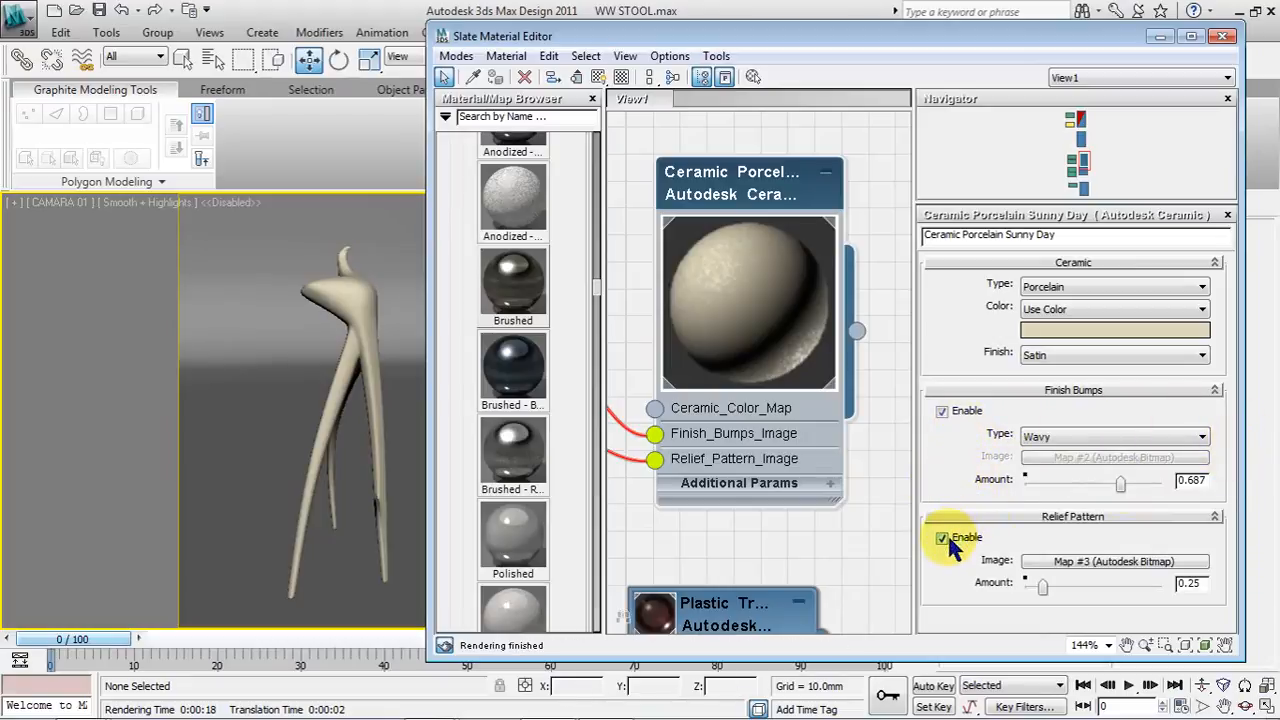
# Enable the Sunny Day material's relief pattern and set its amount to 0.408.
pyautogui.moveTo(1041, 587)
pyautogui.mouseDown()
pyautogui.moveTo(1079, 587)
pyautogui.moveTo(1053, 588)
pyautogui.mouseUp()
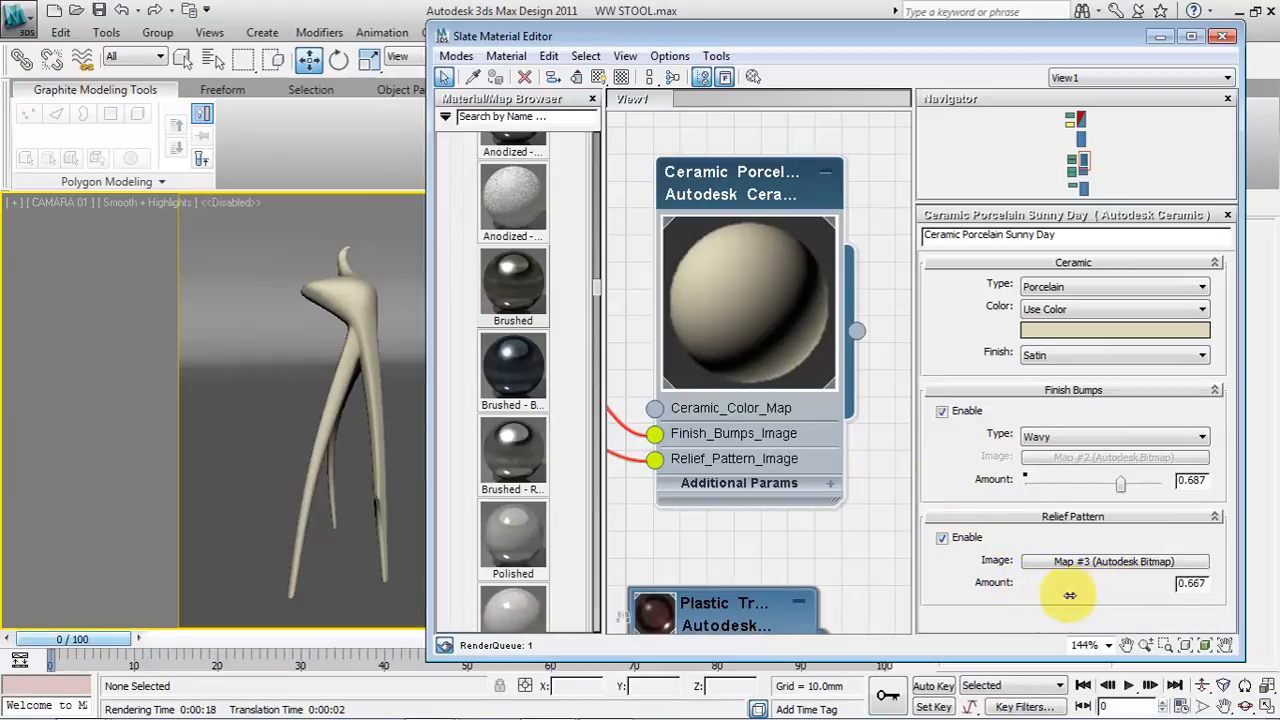
pyautogui.click(942, 538)
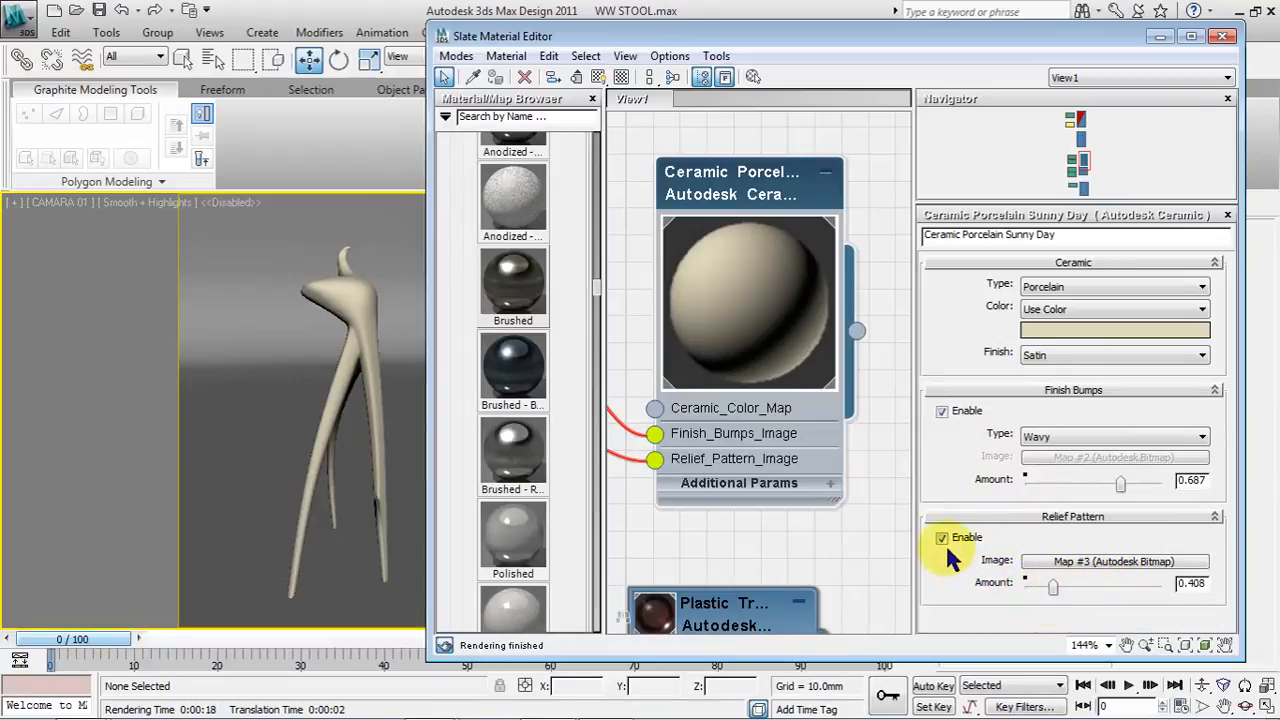
# Disable the Sunny Day material's relief pattern and reselect Satin as its finish.
pyautogui.click(1092, 360)
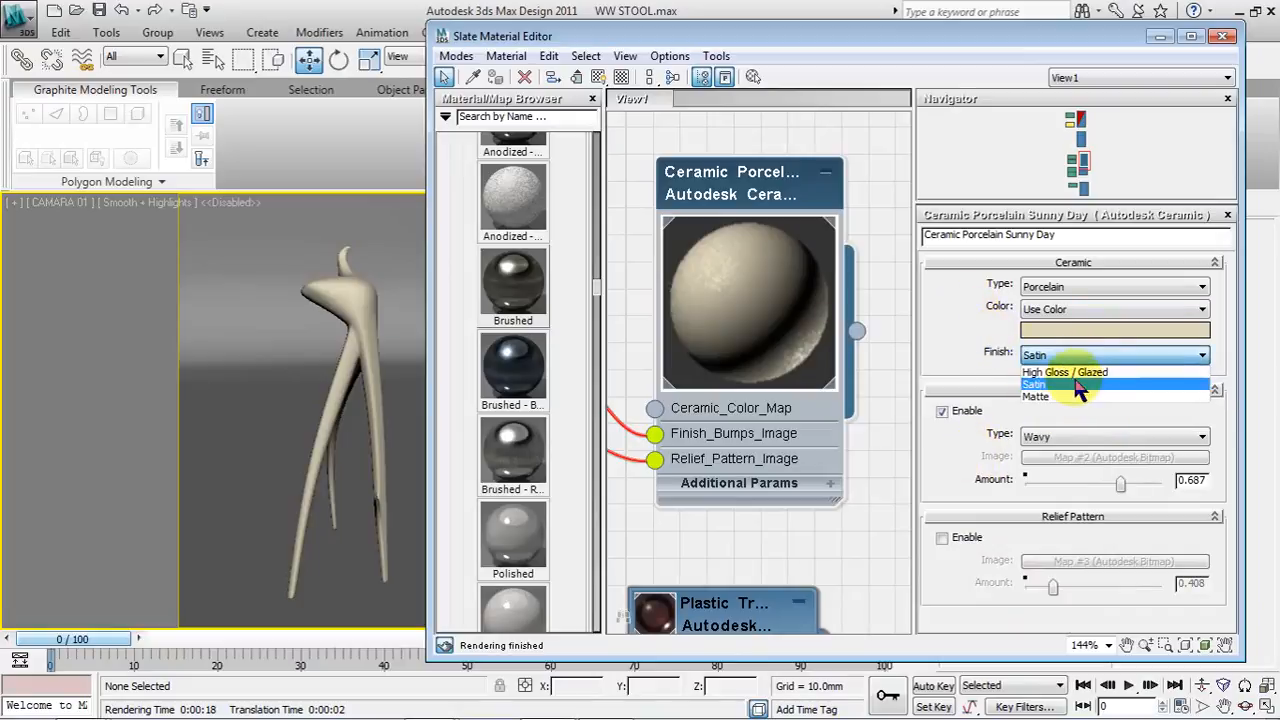
pyautogui.click(1078, 388)
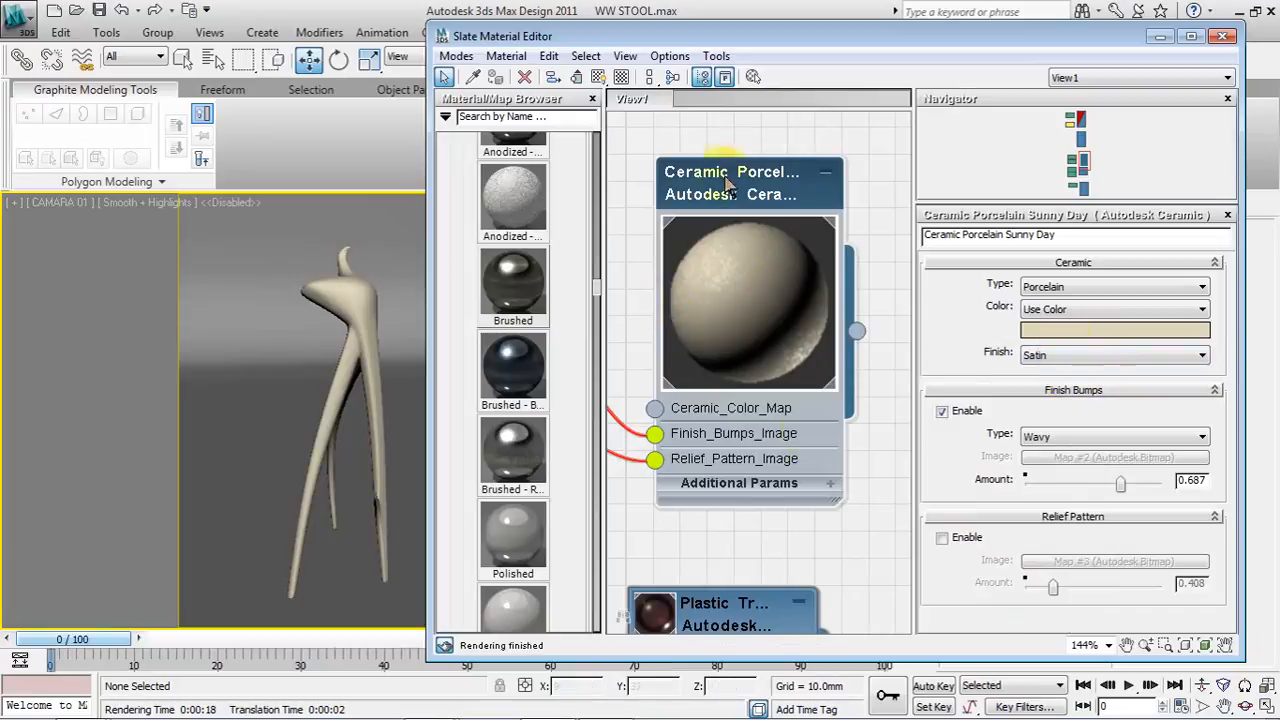
# Enlarge the preview of the Plastic Transparent - Bumpy Glossy Red node and display the material's parameters.
pyautogui.moveTo(762, 560); pyautogui.dragTo(809, 229, button='middle')
pyautogui.moveTo(818, 34); pyautogui.dragTo(128, 137)
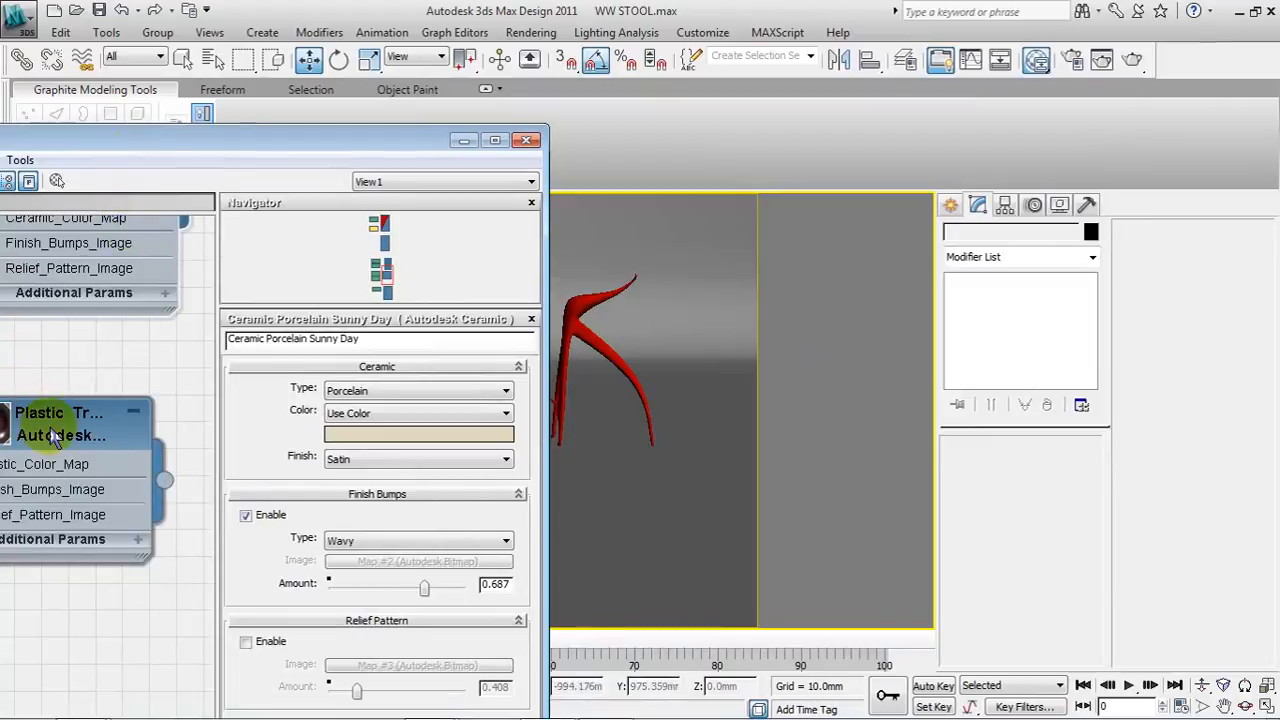
pyautogui.moveTo(214, 125); pyautogui.dragTo(290, 86)
pyautogui.doubleClick(62, 392)
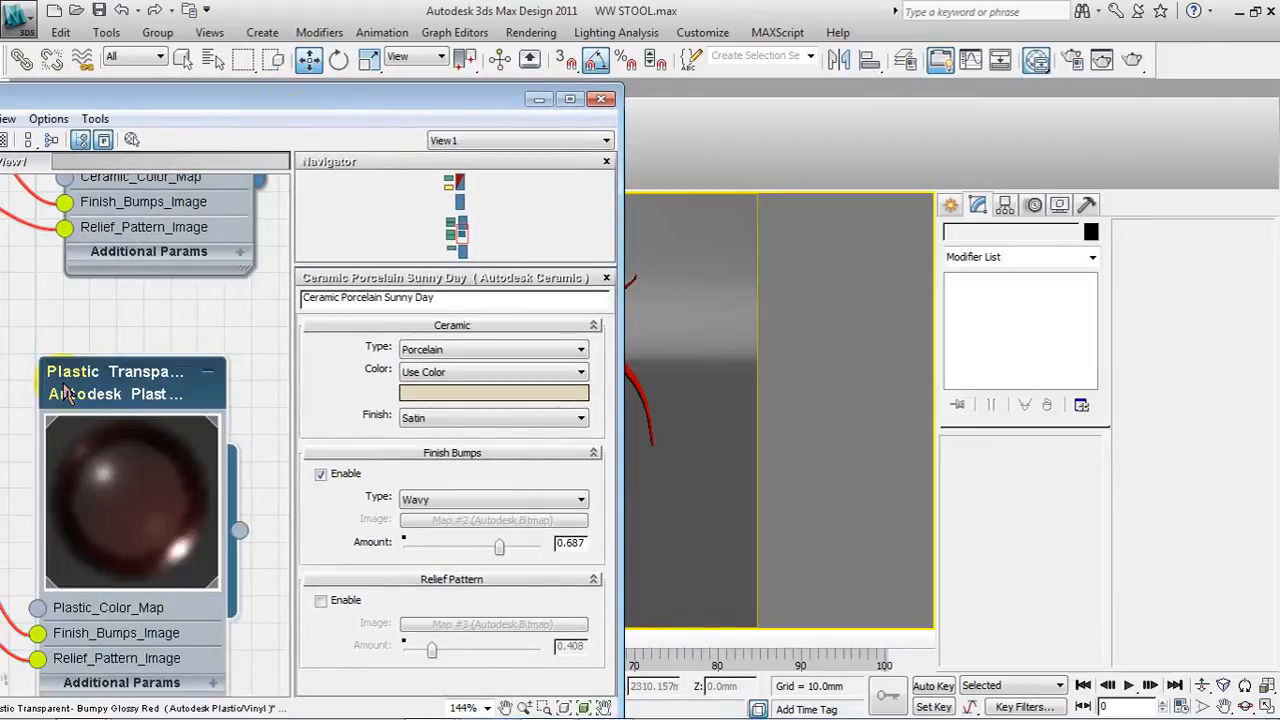
pyautogui.click(131, 396)
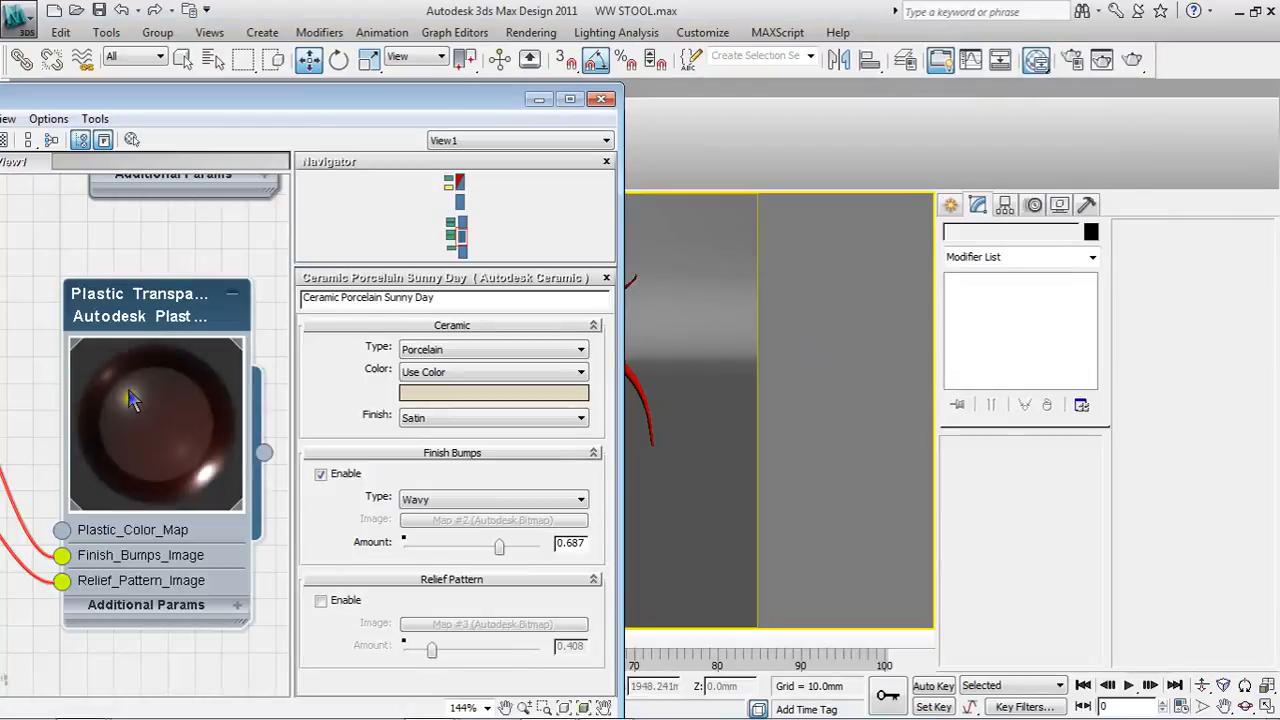
pyautogui.doubleClick(150, 315)
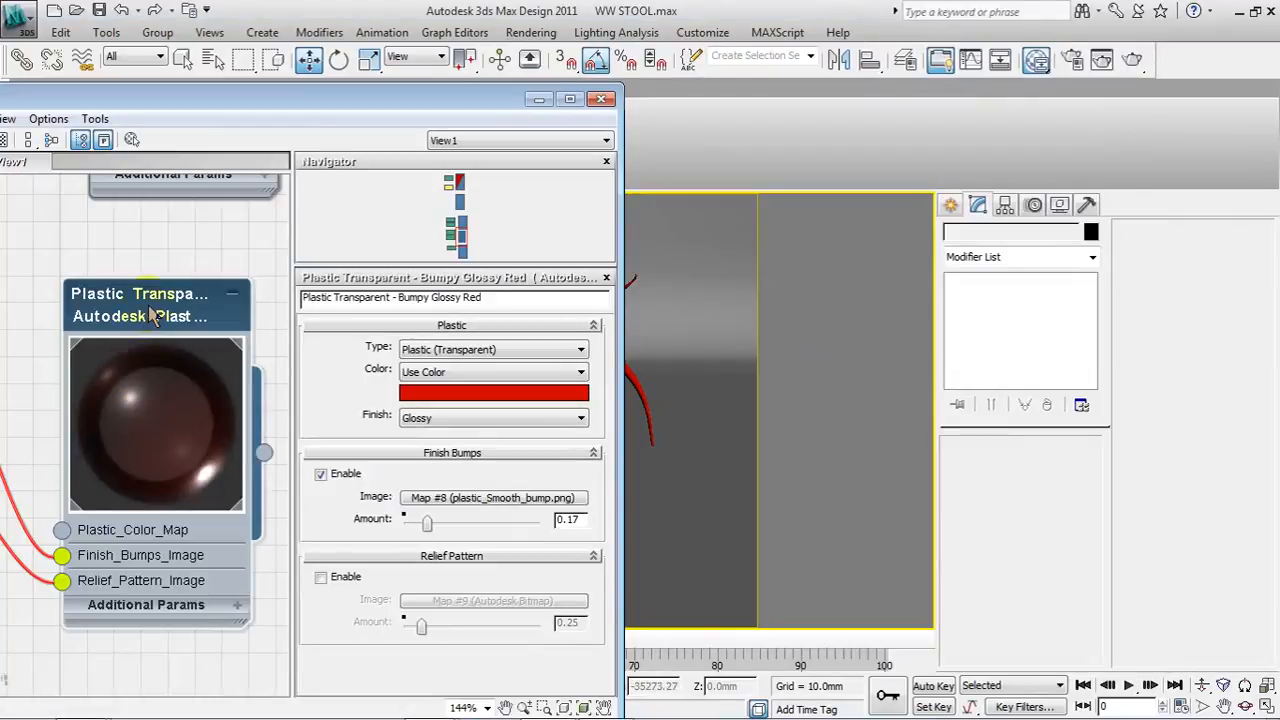
pyautogui.moveTo(475, 105); pyautogui.dragTo(391, 54)
# Try the Plastic (Solid) type on the Bumpy Glossy Red material and switch it back to Plastic (Transparent).
pyautogui.click(497, 299)
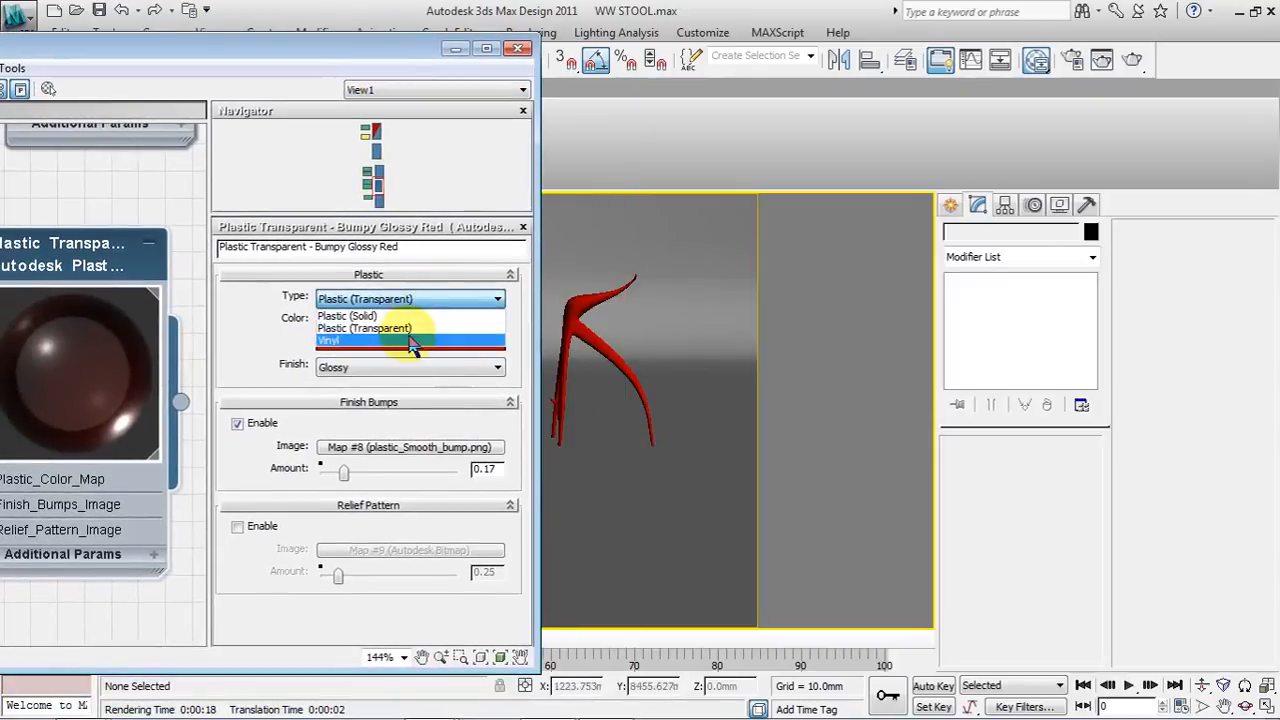
pyautogui.click(414, 316)
pyautogui.click(415, 303)
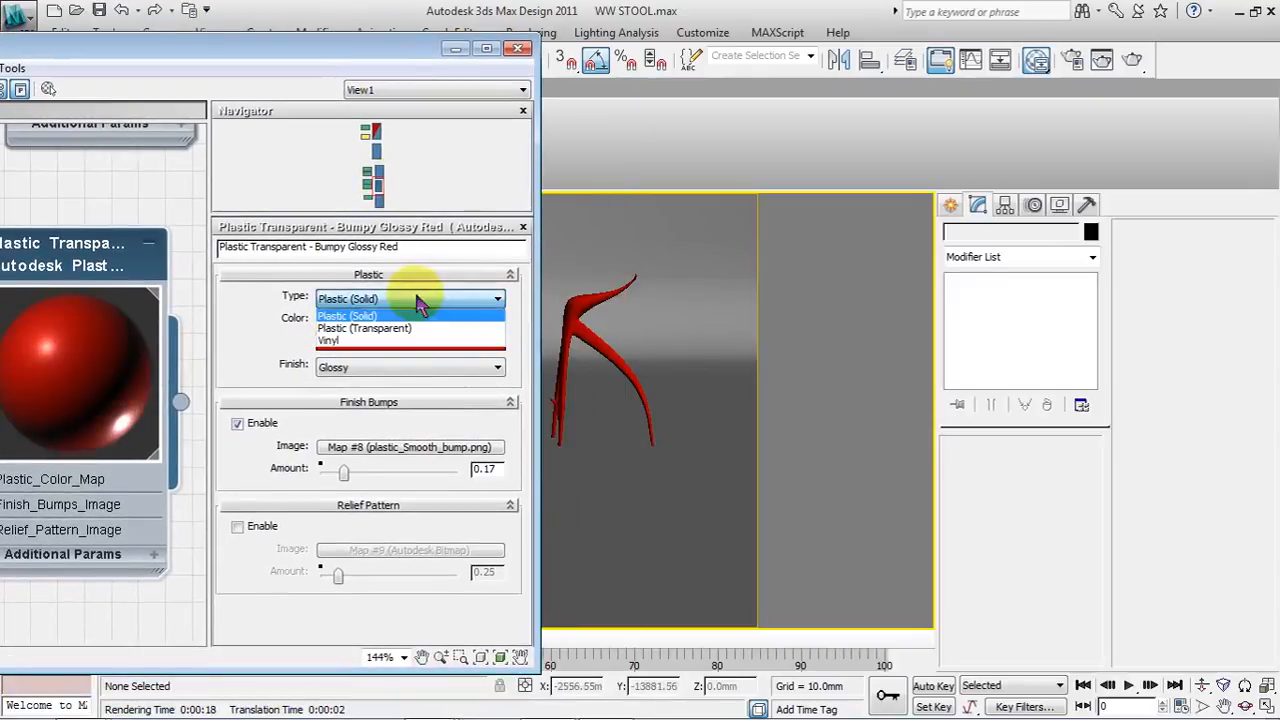
pyautogui.click(409, 326)
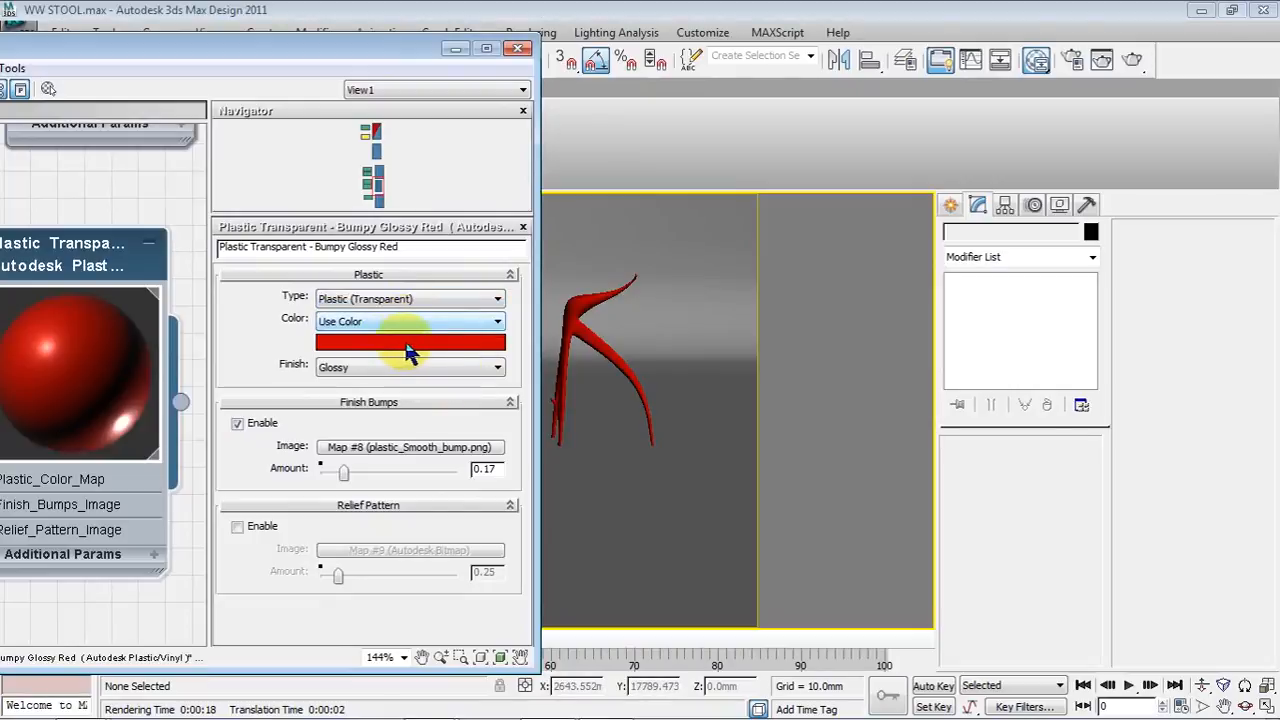
# Set the transparent plastic's color to blue (red 0.0, green 0.196, blue 0.753) and its finish to Polished.
pyautogui.moveTo(396, 50); pyautogui.dragTo(439, 47)
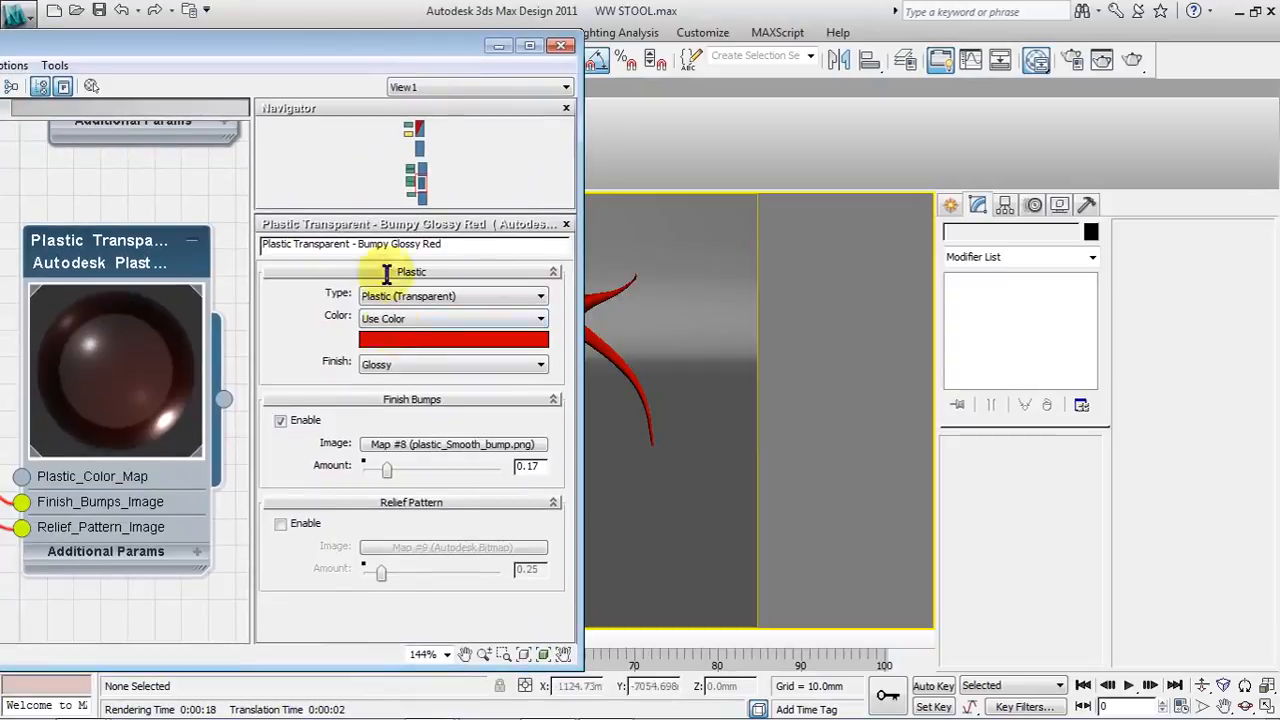
pyautogui.click(413, 345)
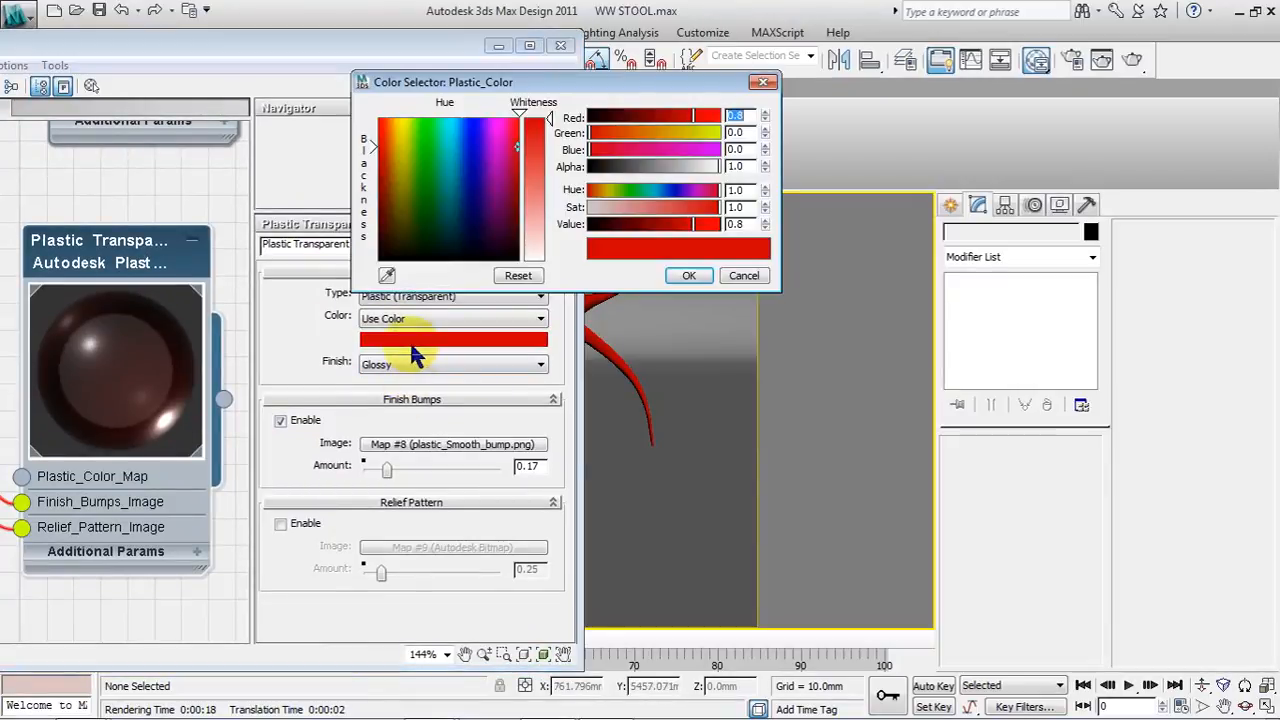
pyautogui.click(466, 155)
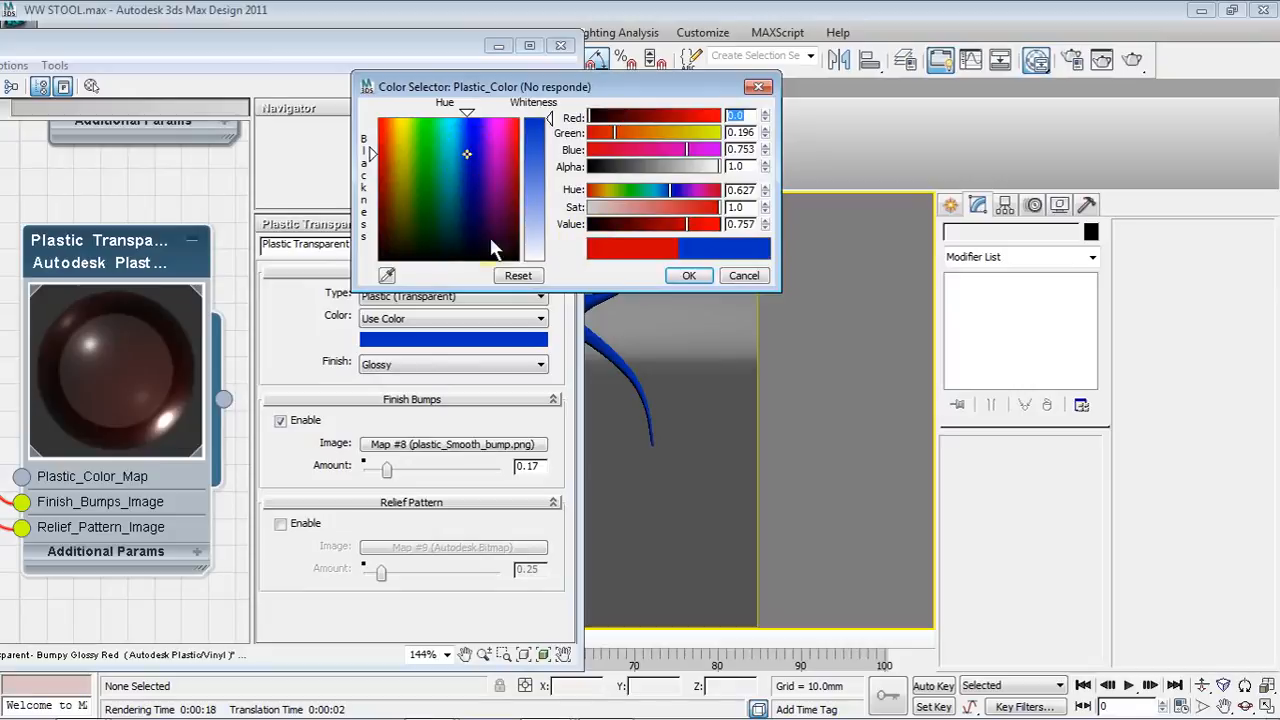
pyautogui.click(700, 279)
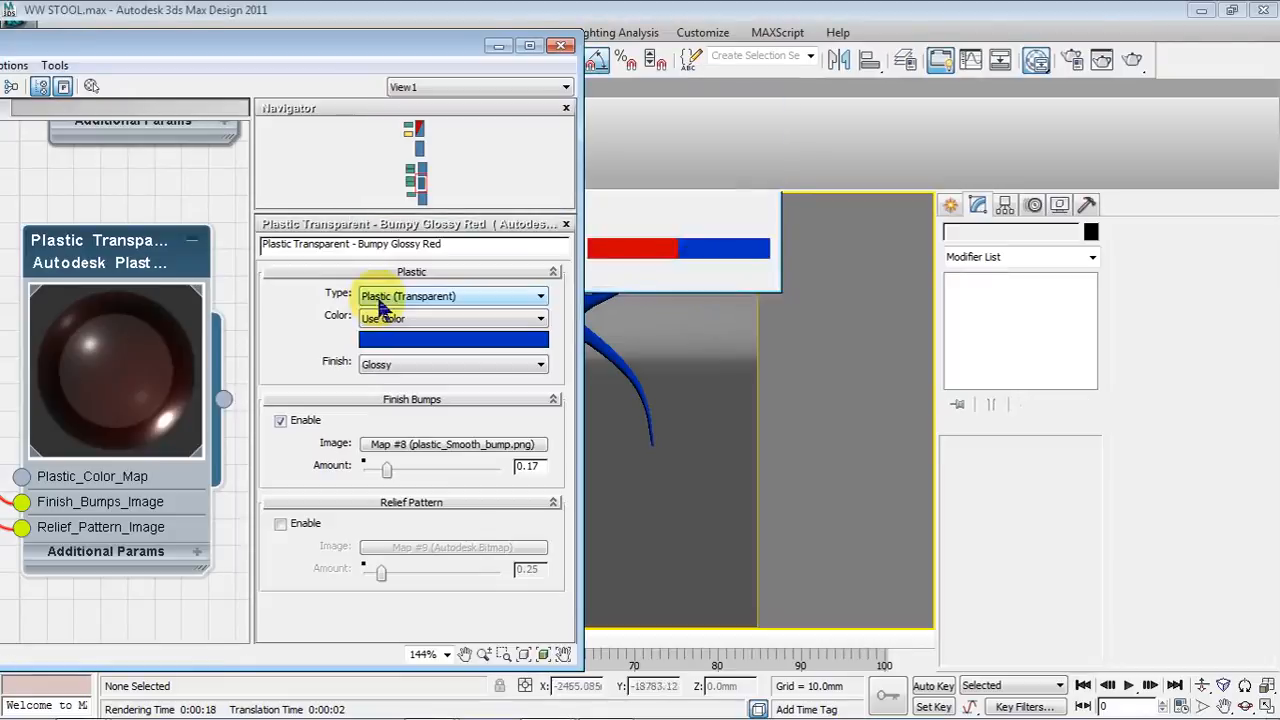
pyautogui.click(395, 365)
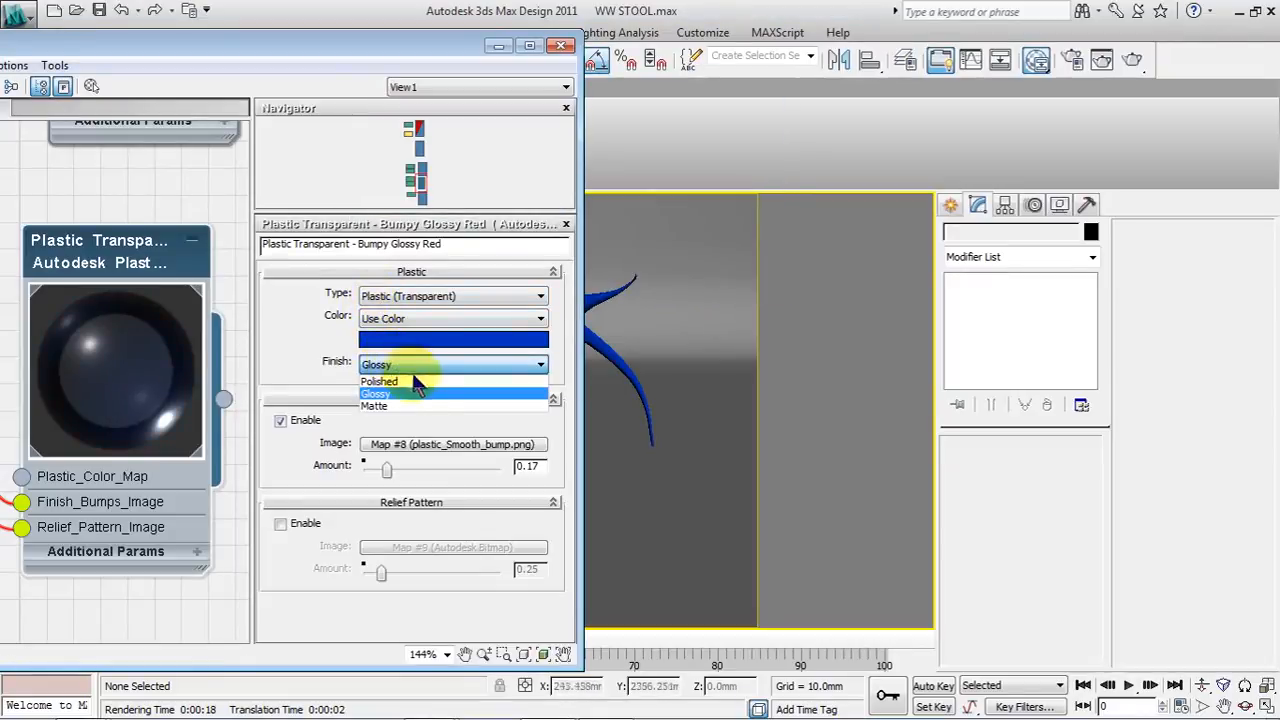
pyautogui.click(418, 381)
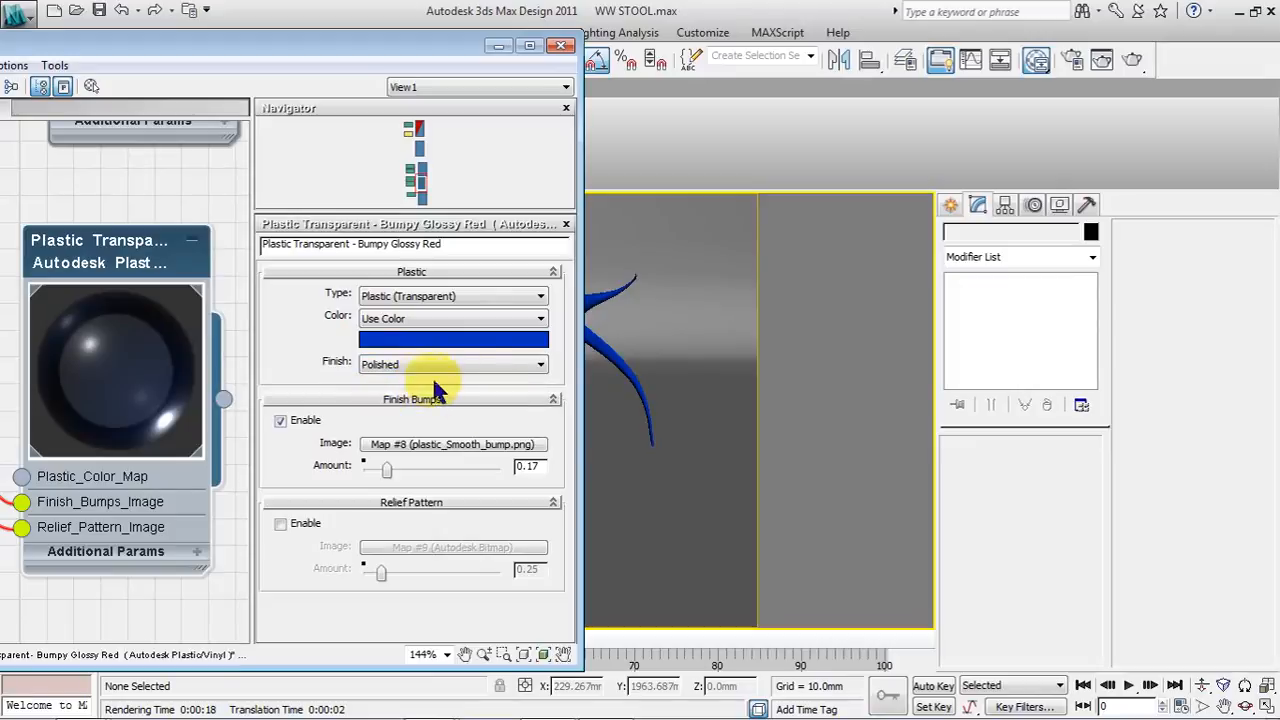
# Display the parameters of the Metal Aluminum Brushed material and enlarge its node preview.
pyautogui.scroll(-2, 166, 352)
pyautogui.moveTo(183, 511)
pyautogui.mouseDown(button='middle')
pyautogui.moveTo(120, 263)
pyautogui.moveTo(120, 195)
pyautogui.mouseUp(button='middle')
pyautogui.doubleClick(150, 248)
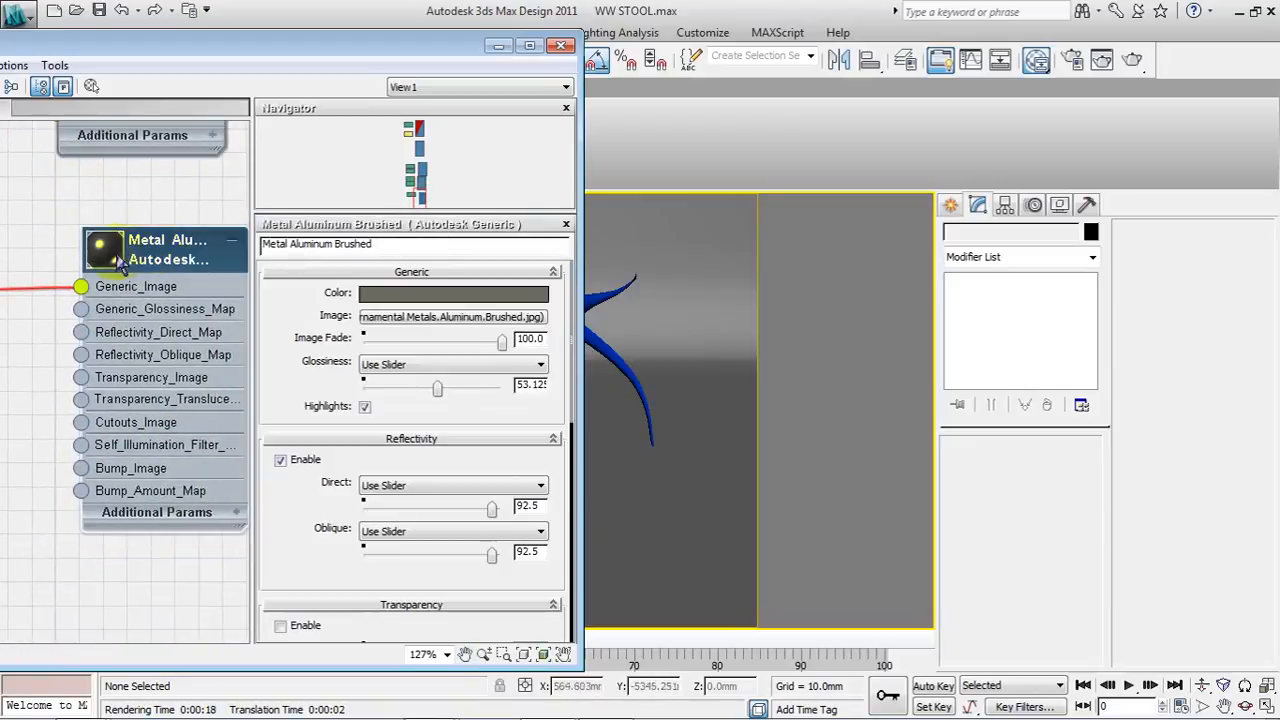
pyautogui.doubleClick(118, 255)
pyautogui.moveTo(293, 509); pyautogui.dragTo(317, 543)
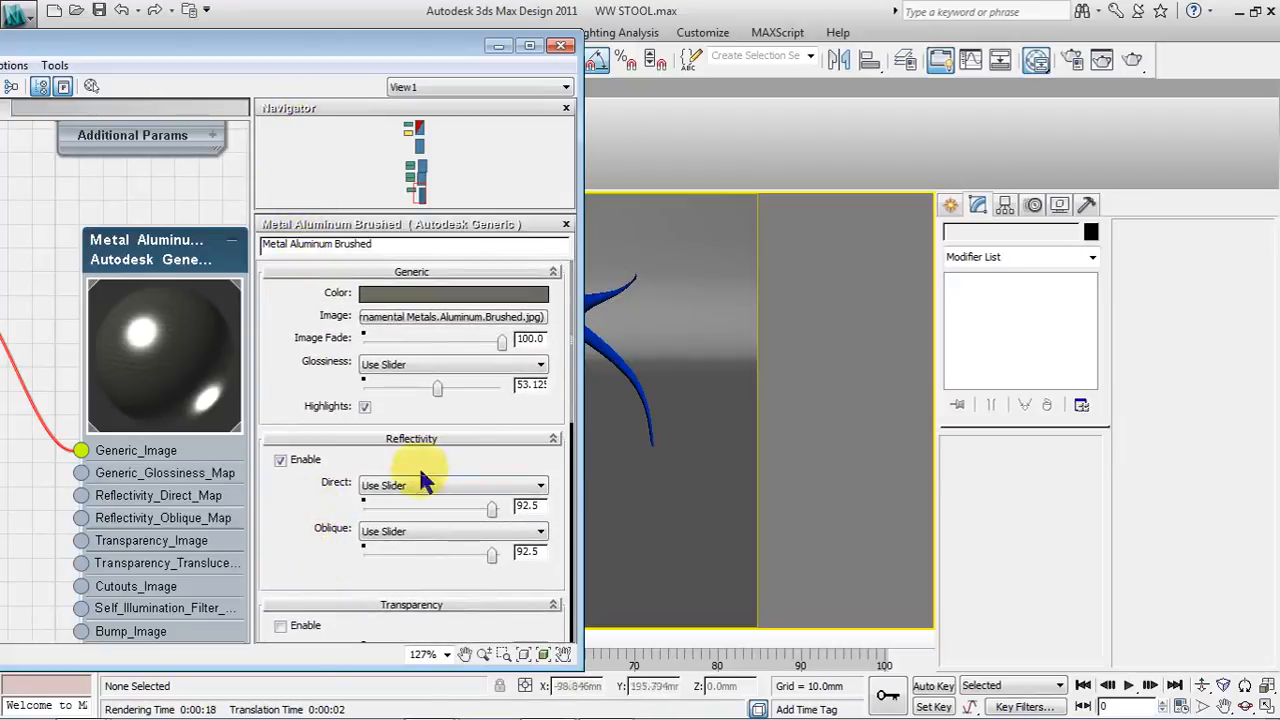
# Set the brushed aluminum's image fade to about 80.27, direct reflectivity to 85.71 and oblique reflectivity to 70.74, and close the material editor.
pyautogui.moveTo(502, 341); pyautogui.dragTo(475, 341)
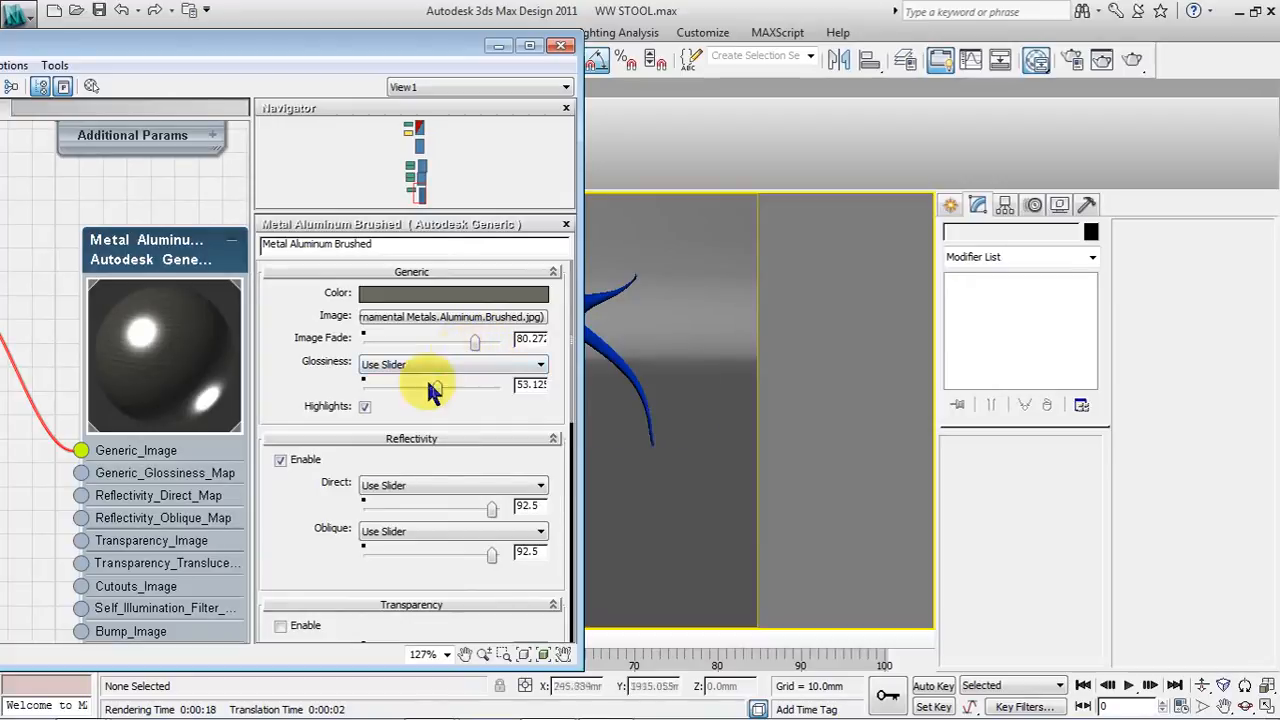
pyautogui.moveTo(492, 513)
pyautogui.mouseDown()
pyautogui.moveTo(466, 507)
pyautogui.moveTo(482, 508)
pyautogui.mouseUp()
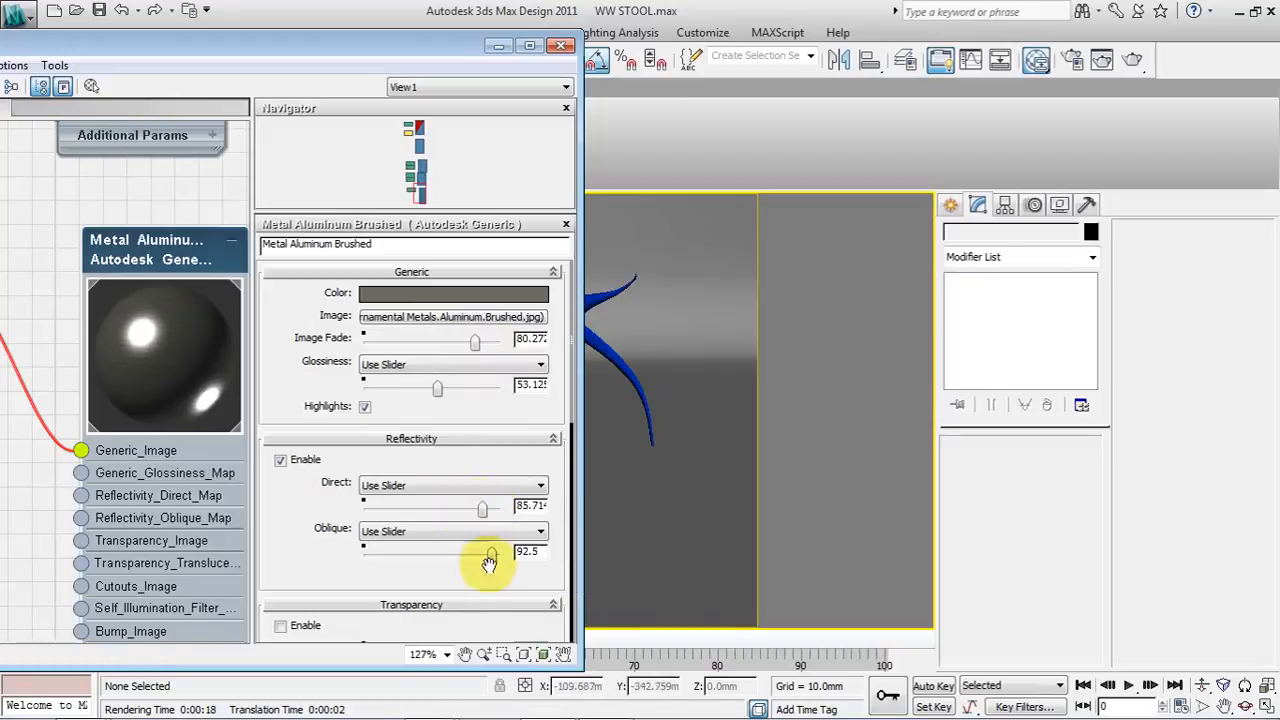
pyautogui.moveTo(491, 551); pyautogui.dragTo(461, 555)
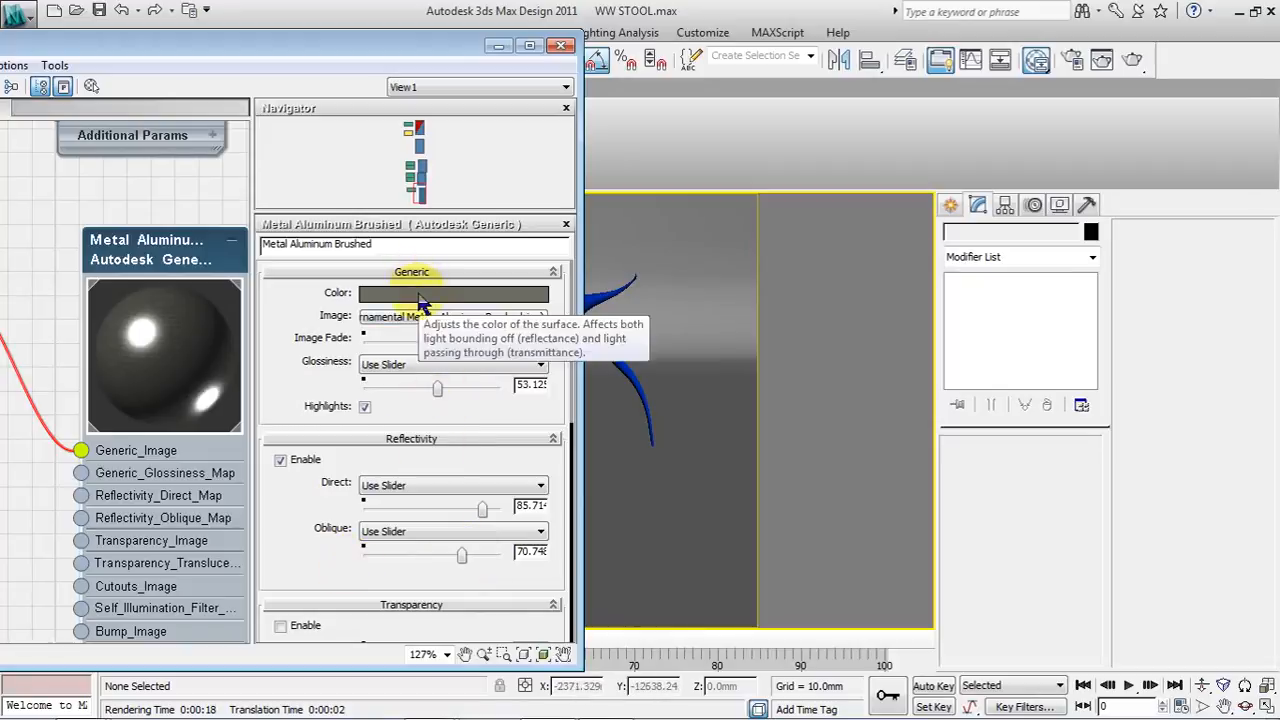
pyautogui.click(561, 49)
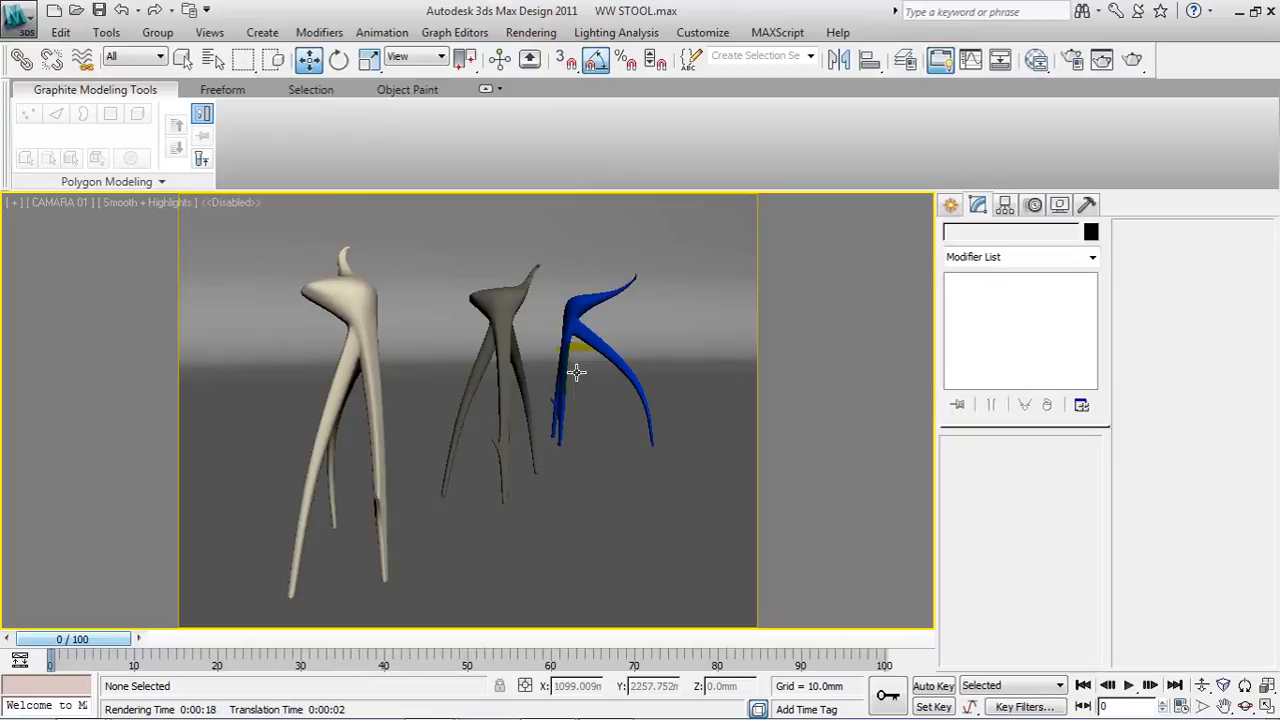
# Reopen the material editor and display the parameters of the standard Material #26.
pyautogui.press('m')
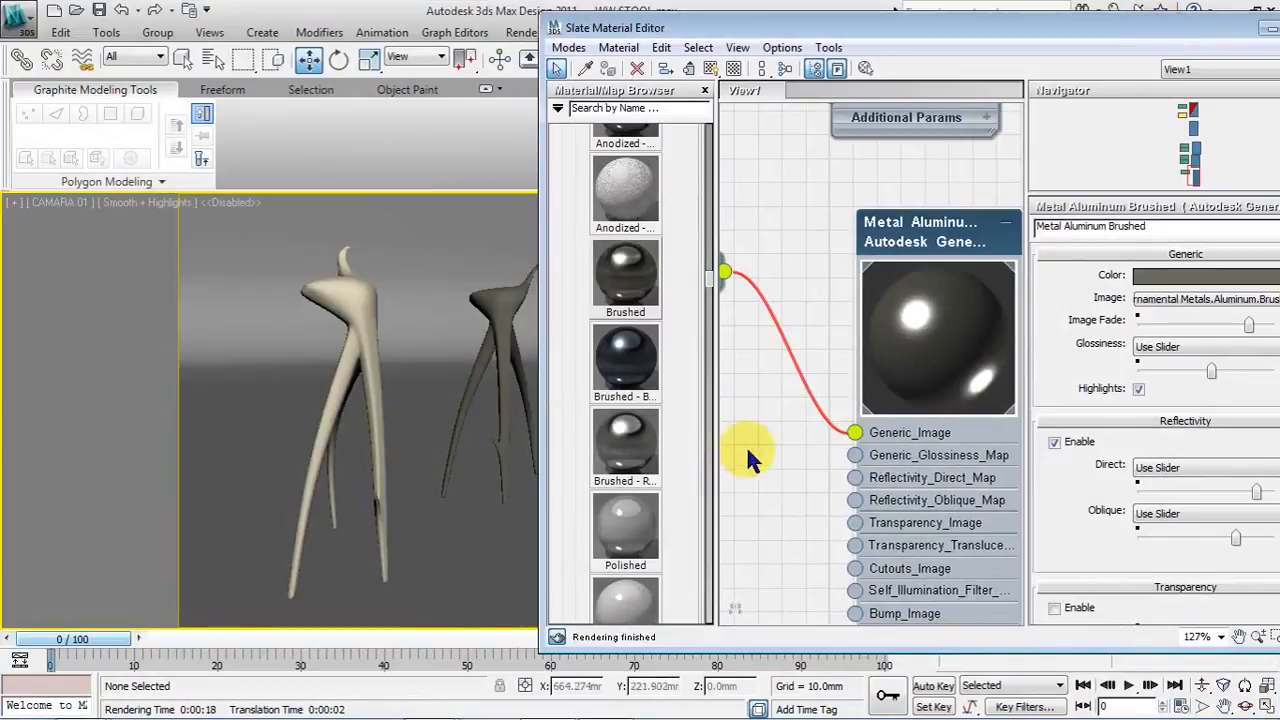
pyautogui.scroll(-10, 752, 458)
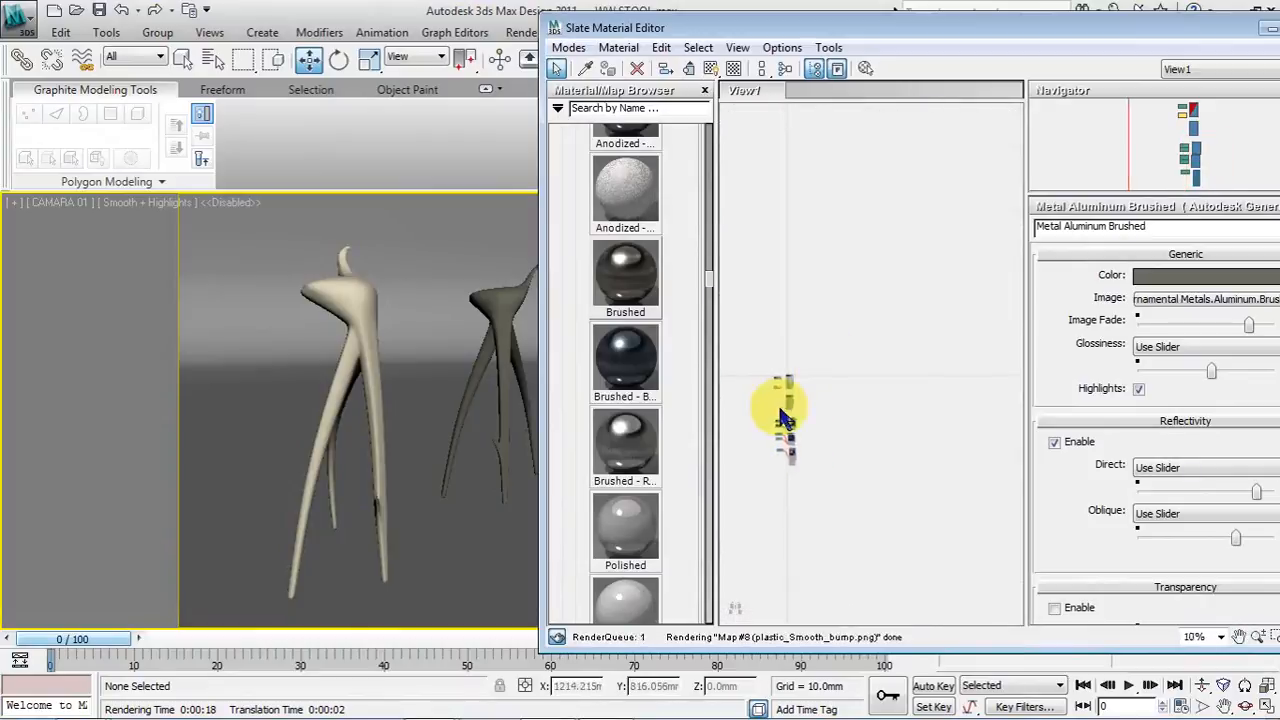
pyautogui.scroll(10, 783, 415)
pyautogui.moveTo(793, 316); pyautogui.dragTo(833, 275)
pyautogui.doubleClick(833, 275)
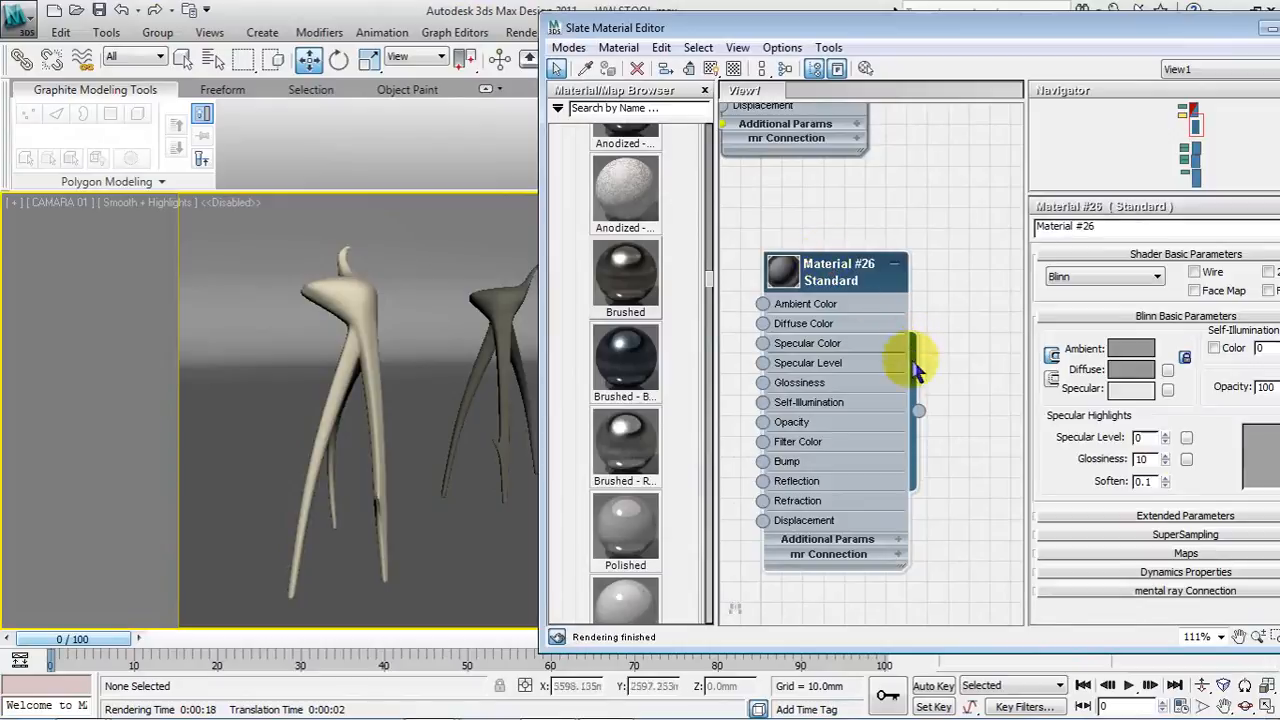
# Lighten Material #26's diffuse color to a grey with red, green and blue at 210.
pyautogui.moveTo(1057, 29); pyautogui.dragTo(1007, 22)
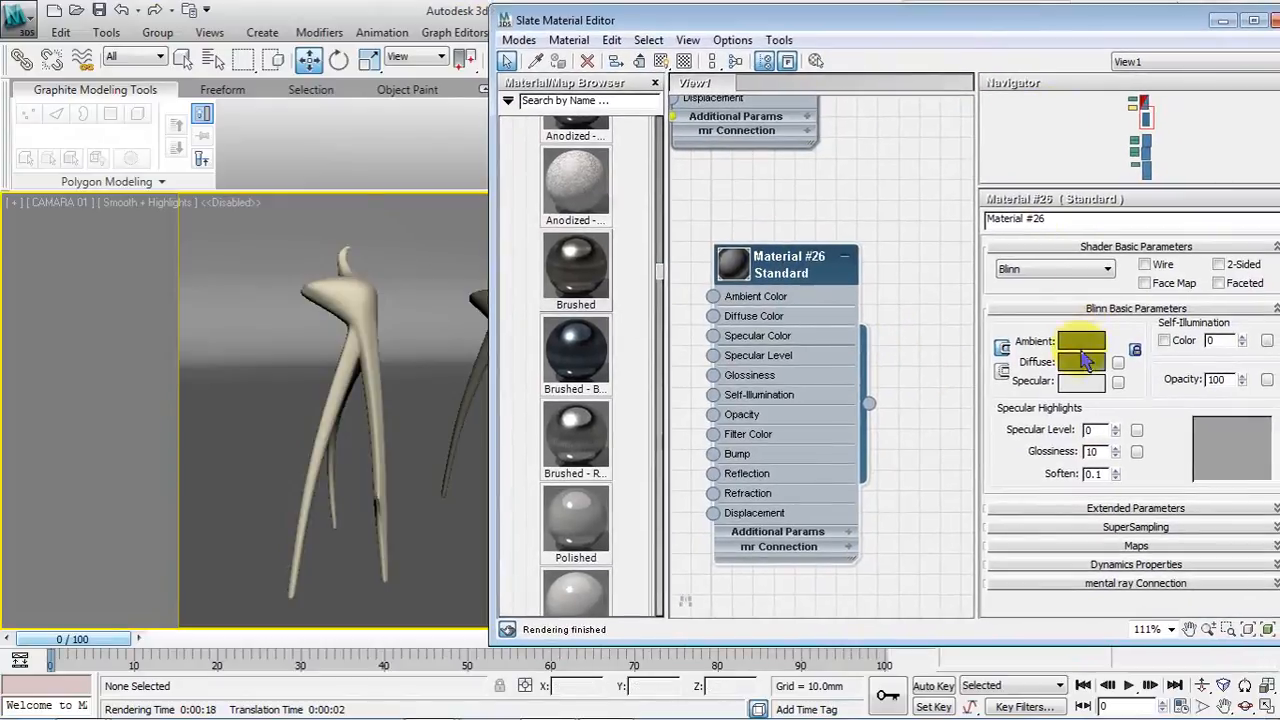
pyautogui.click(1087, 362)
pyautogui.click(545, 203)
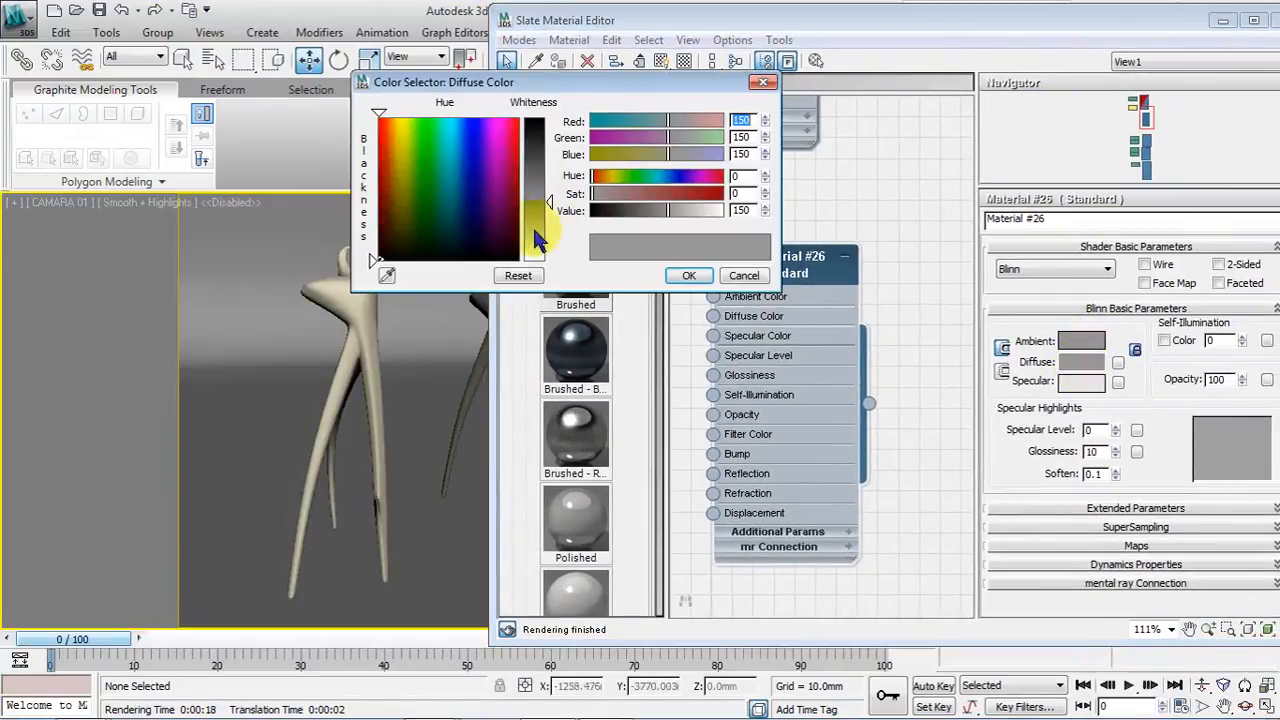
pyautogui.click(540, 240)
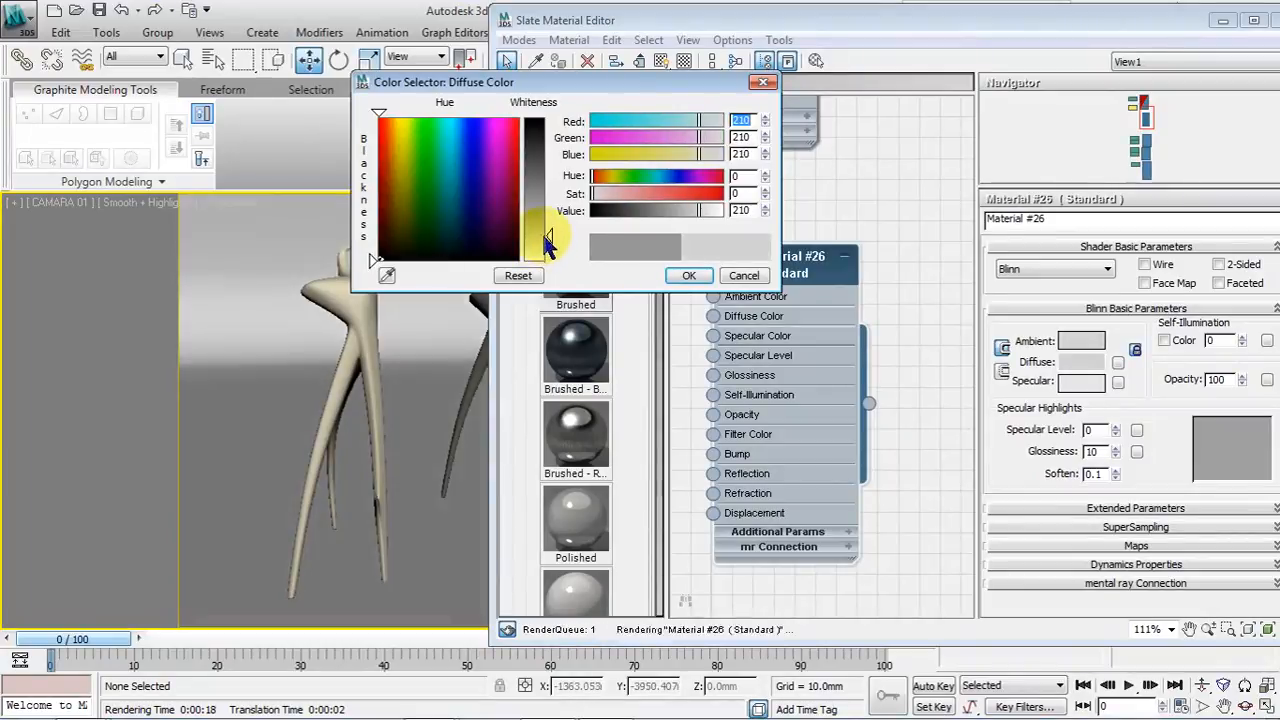
pyautogui.click(689, 275)
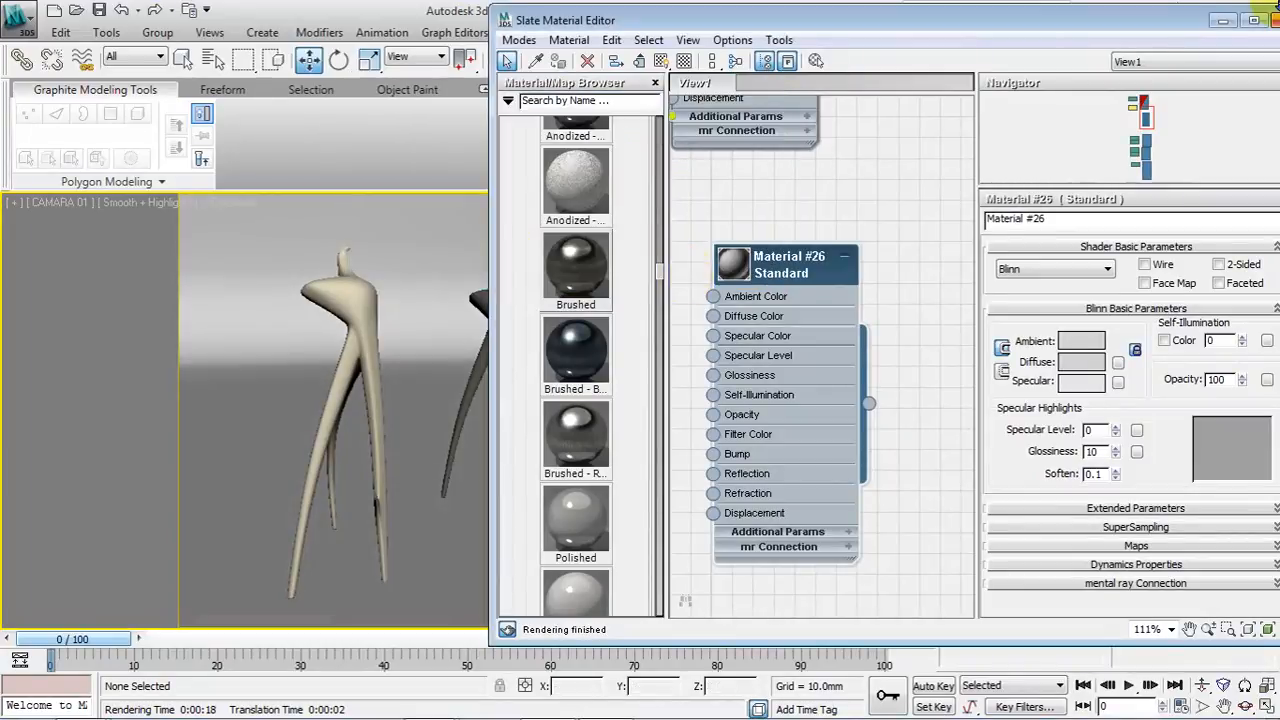
# Close the material editor and render the CAMARA 01 view.
pyautogui.click(1272, 20)
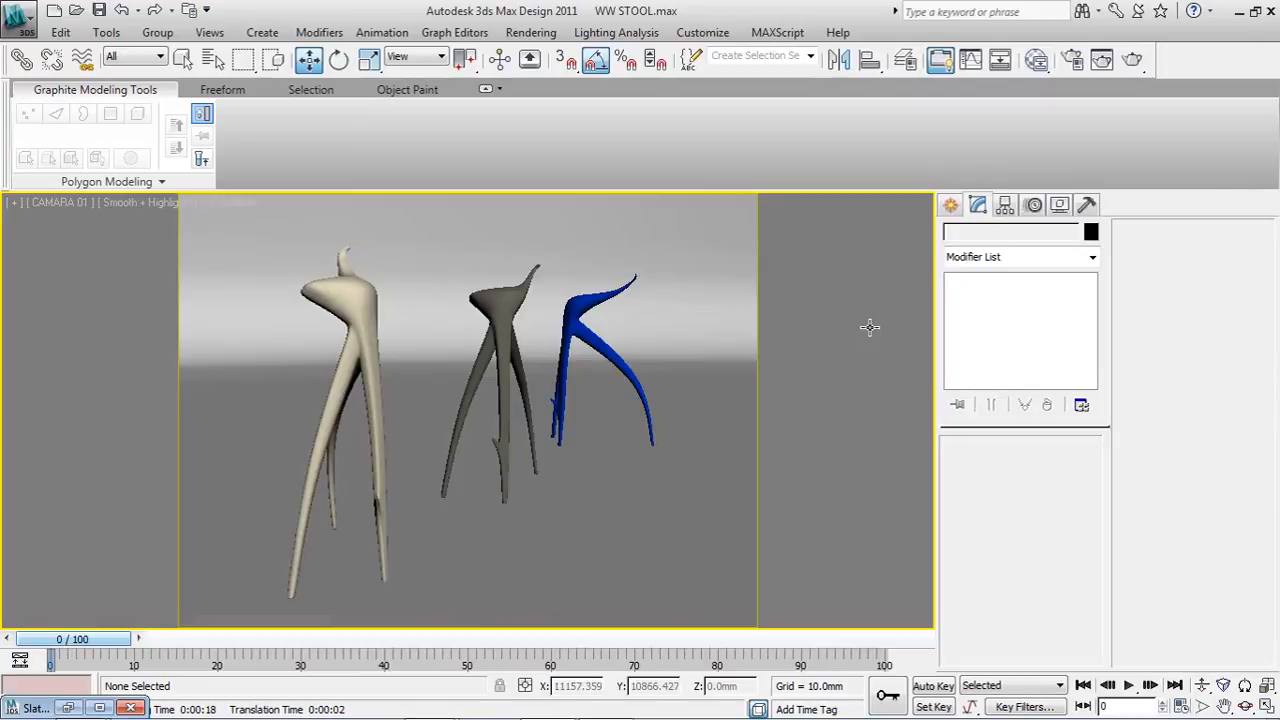
pyautogui.click(1135, 62)
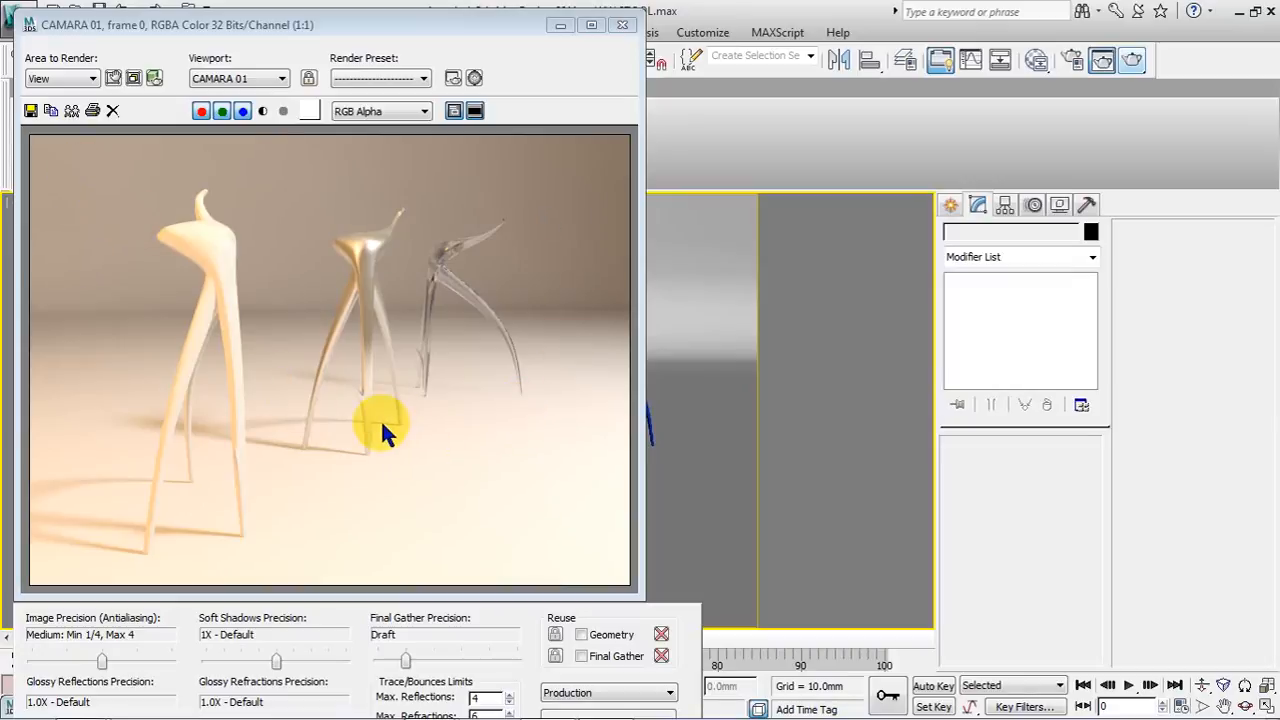
# Reopen the material editor, collapse the Metal category, and examine the Autodesk Material Library categories and the whole node layout.
pyautogui.press('m')
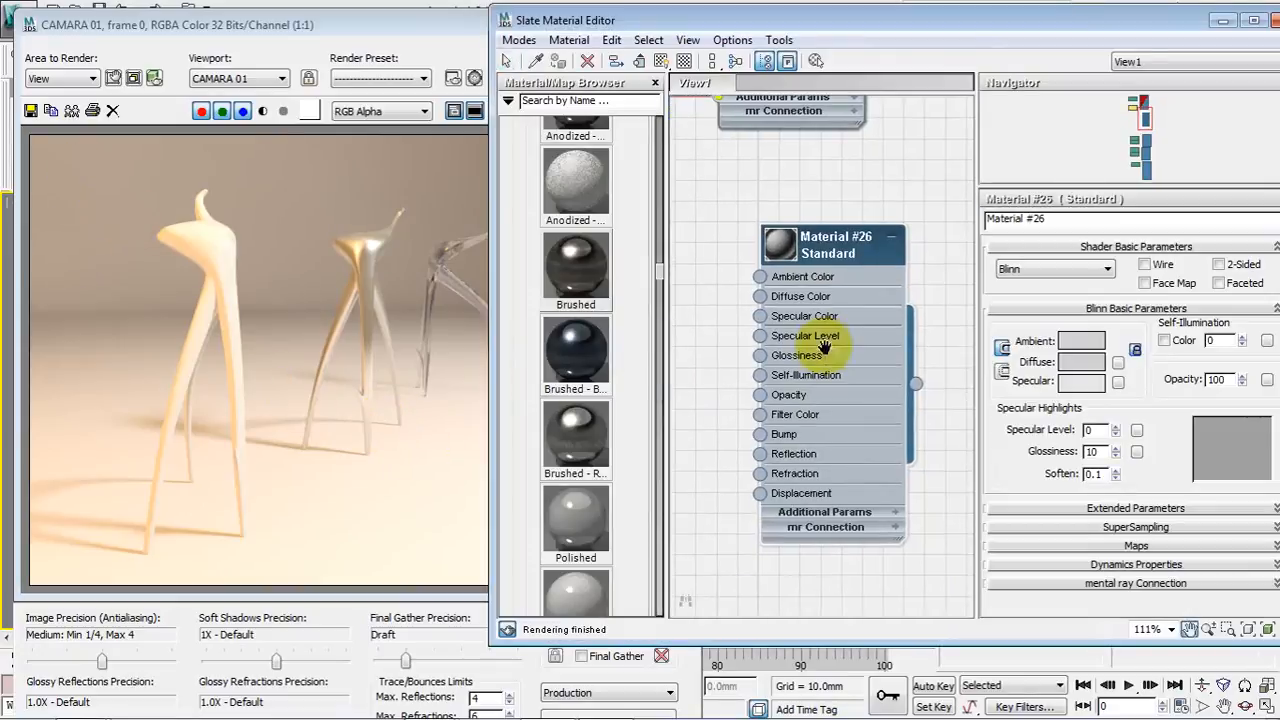
pyautogui.scroll(-5, 625, 385)
pyautogui.scroll(10, 625, 380)
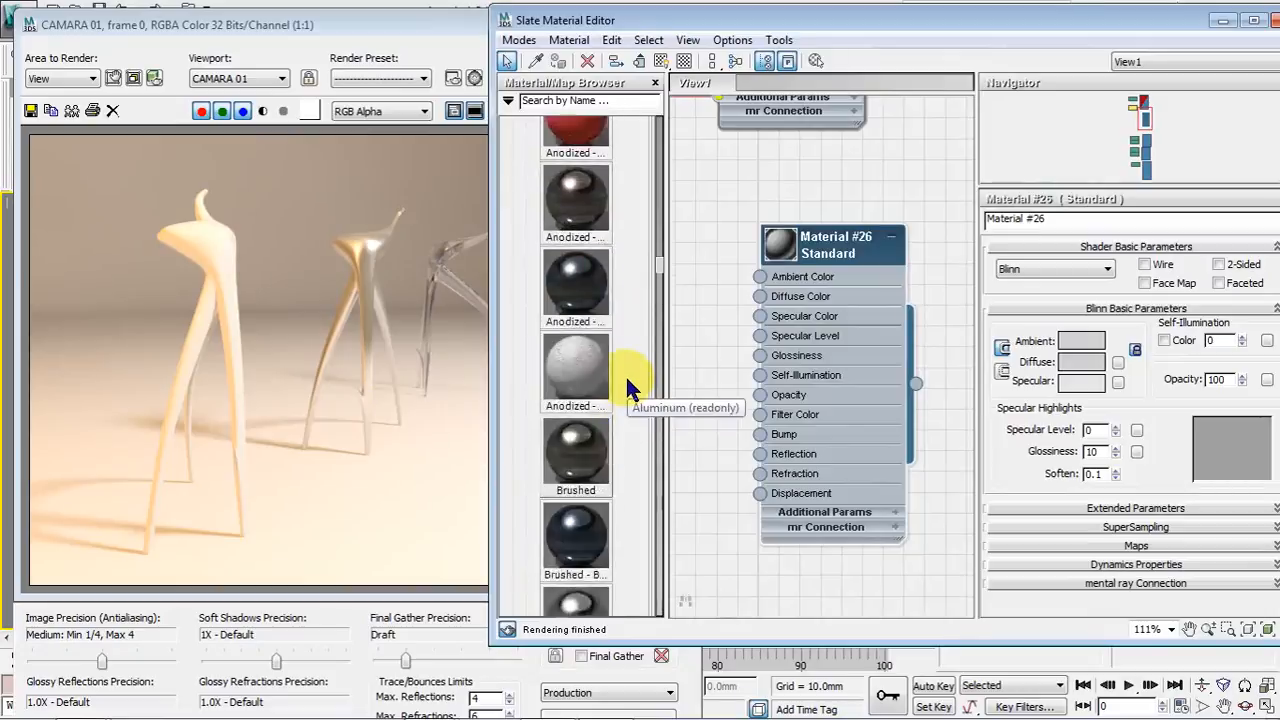
pyautogui.scroll(10, 625, 370)
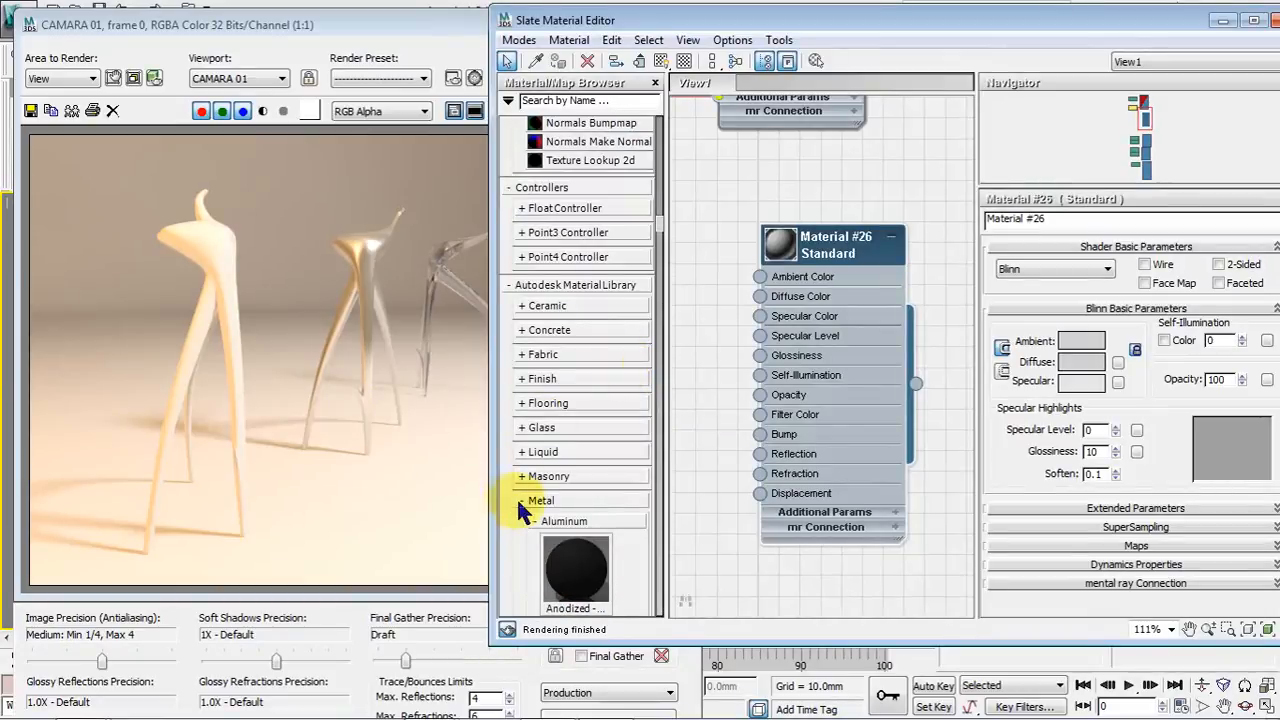
pyautogui.click(520, 500)
pyautogui.scroll(-7, 543, 400)
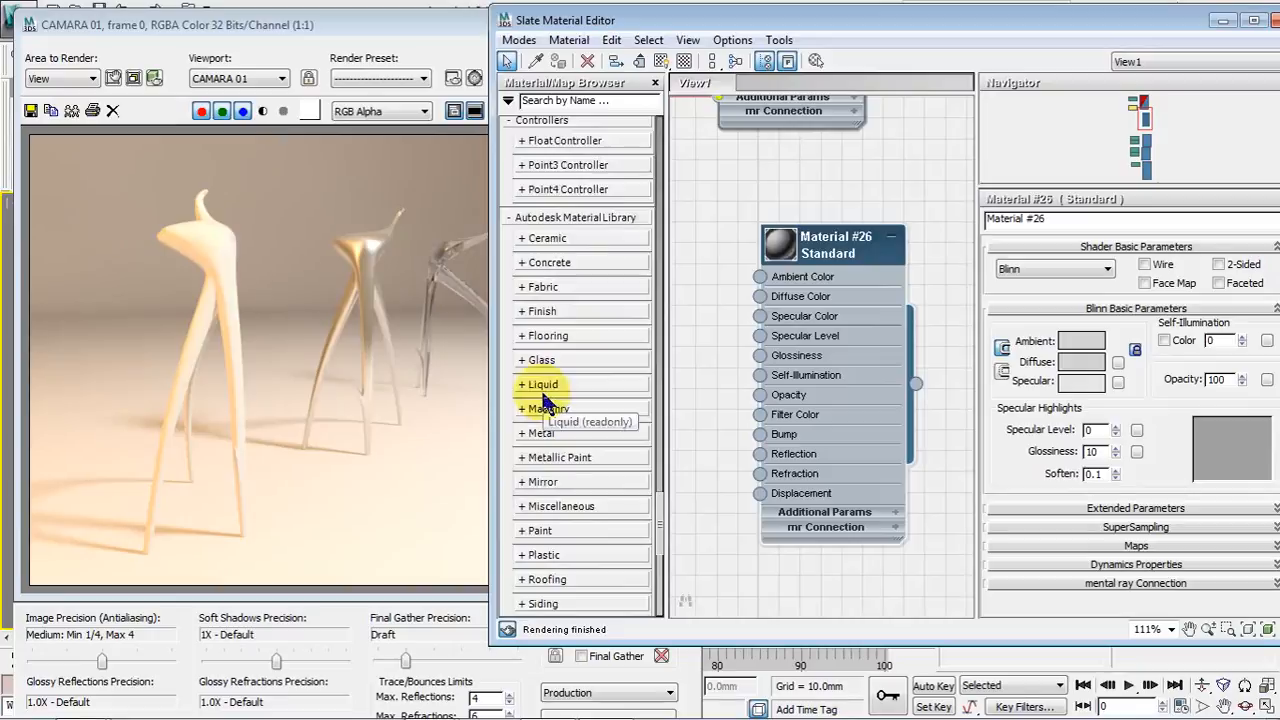
pyautogui.moveTo(706, 381); pyautogui.dragTo(722, 152, button='middle')
pyautogui.scroll(-3, 774, 388)
pyautogui.moveTo(800, 468); pyautogui.dragTo(796, 316, button='middle')
pyautogui.scroll(-4, 817, 357)
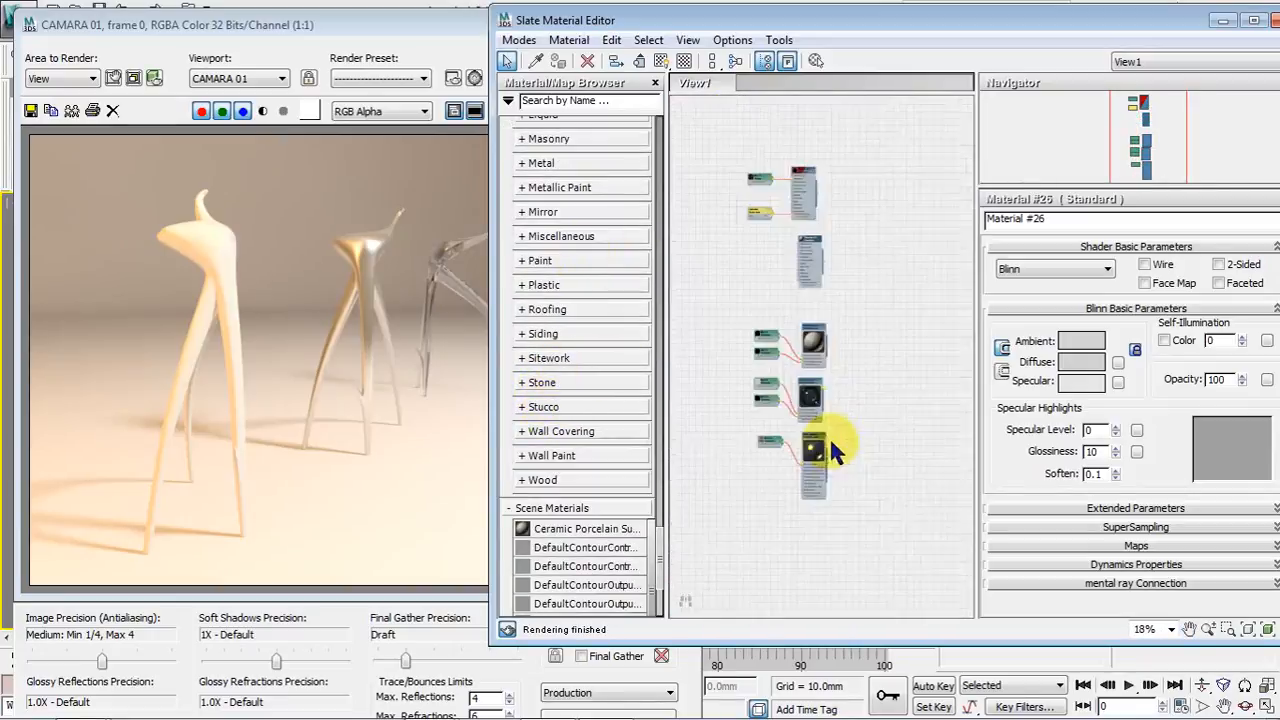
# Expand the Wood category of the Autodesk Material Library and examine its wood materials from birch through to mahogany.
pyautogui.moveTo(826, 528); pyautogui.dragTo(816, 371, button='middle')
pyautogui.scroll(2, 816, 371)
pyautogui.moveTo(611, 258); pyautogui.dragTo(611, 150, button='middle')
pyautogui.moveTo(614, 357)
pyautogui.mouseDown(button='middle')
pyautogui.moveTo(614, 257)
pyautogui.moveTo(616, 357)
pyautogui.mouseUp(button='middle')
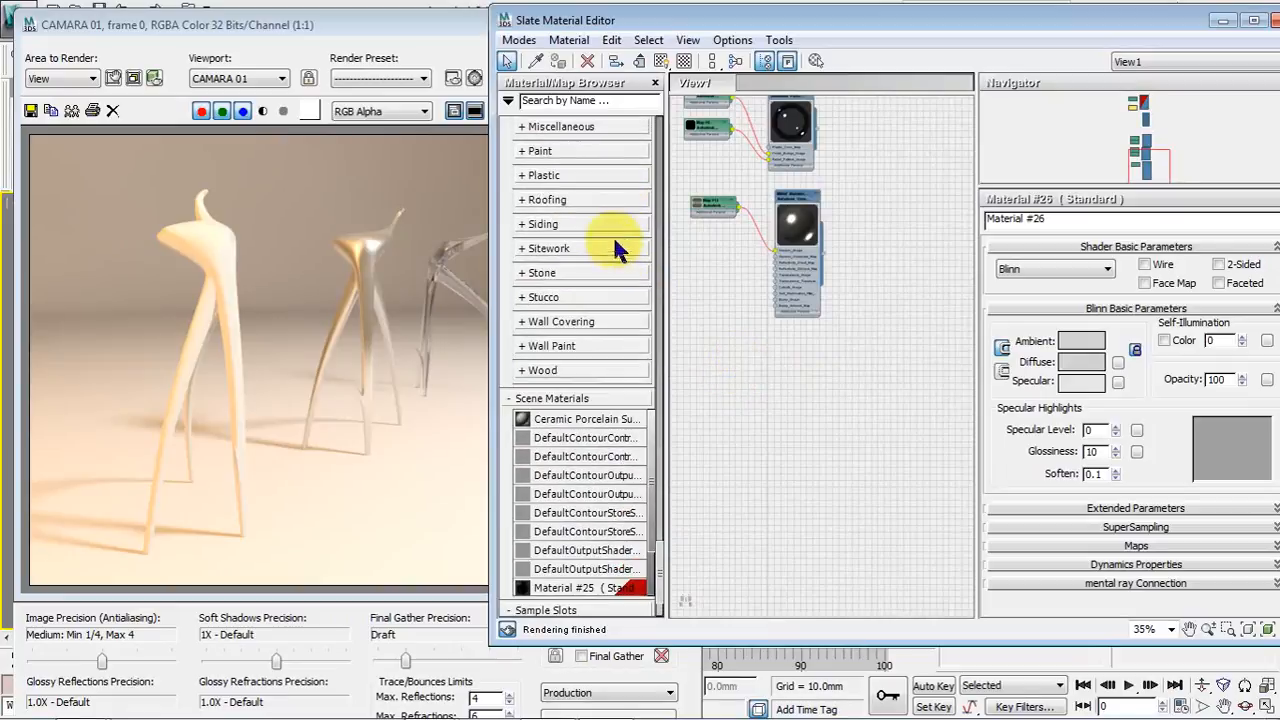
pyautogui.click(540, 370)
pyautogui.scroll(-3, 523, 371)
pyautogui.scroll(-15, 565, 318)
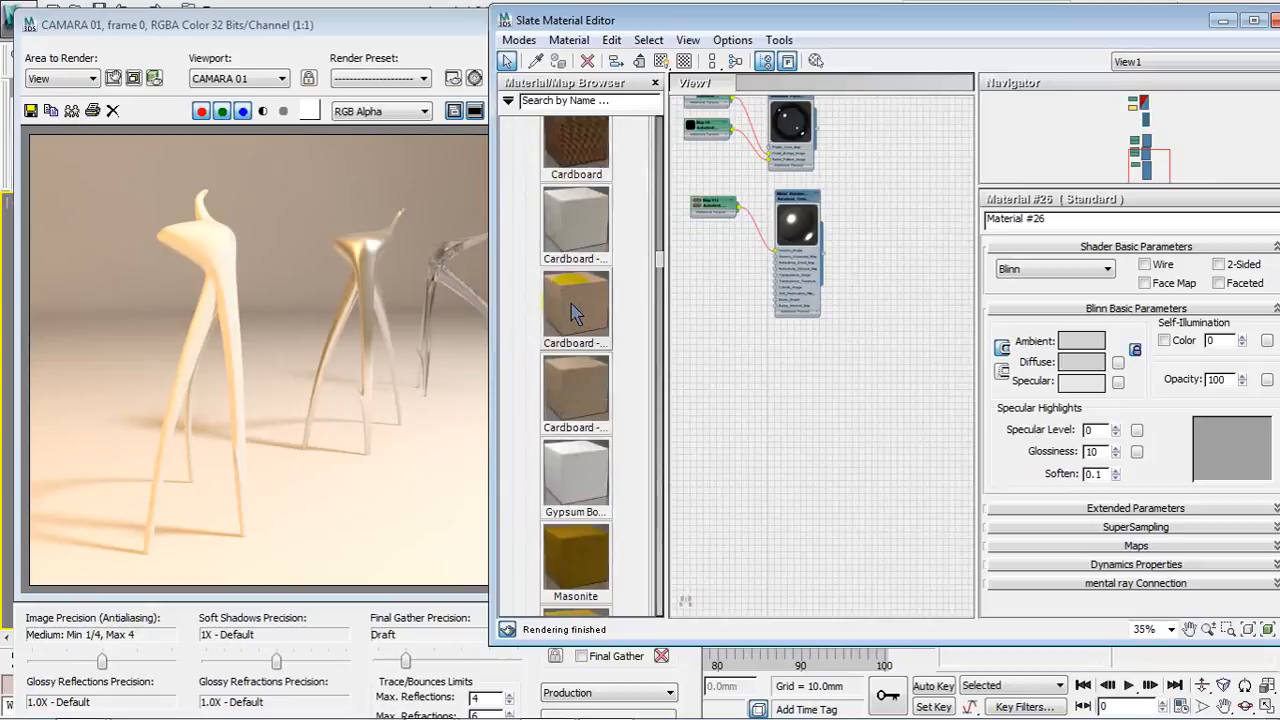
pyautogui.scroll(-5, 576, 315)
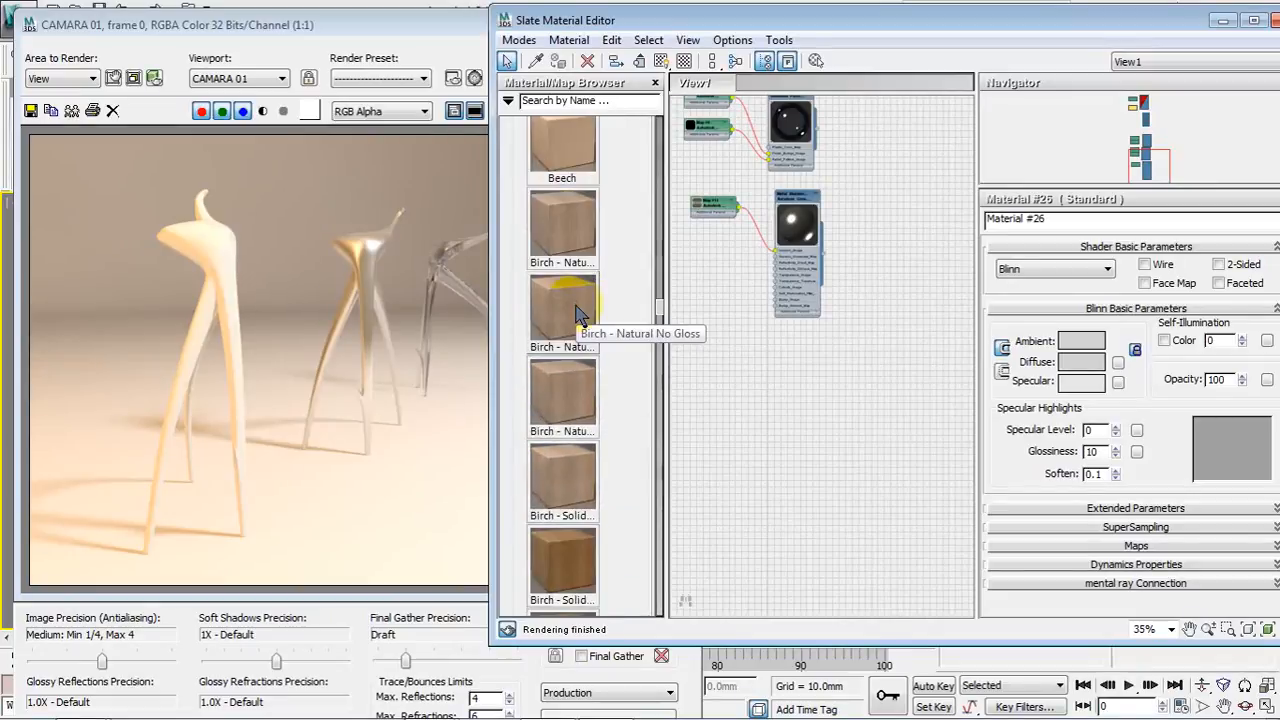
pyautogui.scroll(-5, 576, 315)
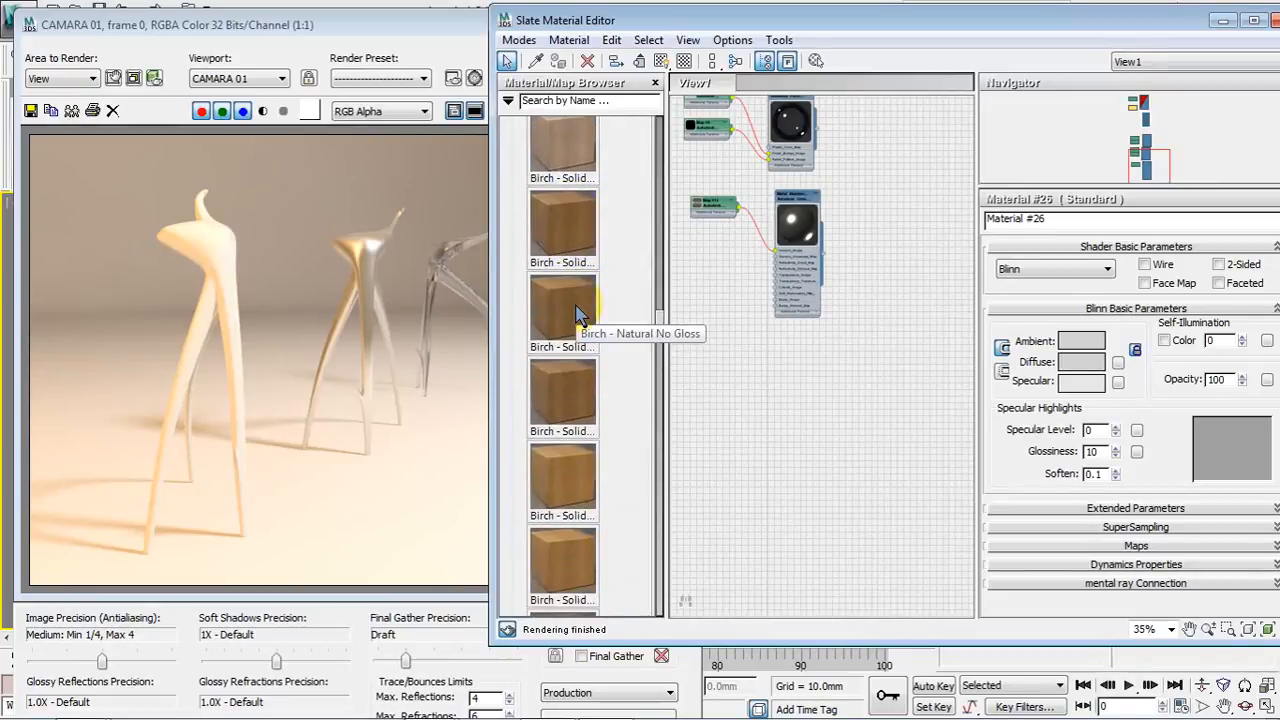
pyautogui.scroll(1, 576, 315)
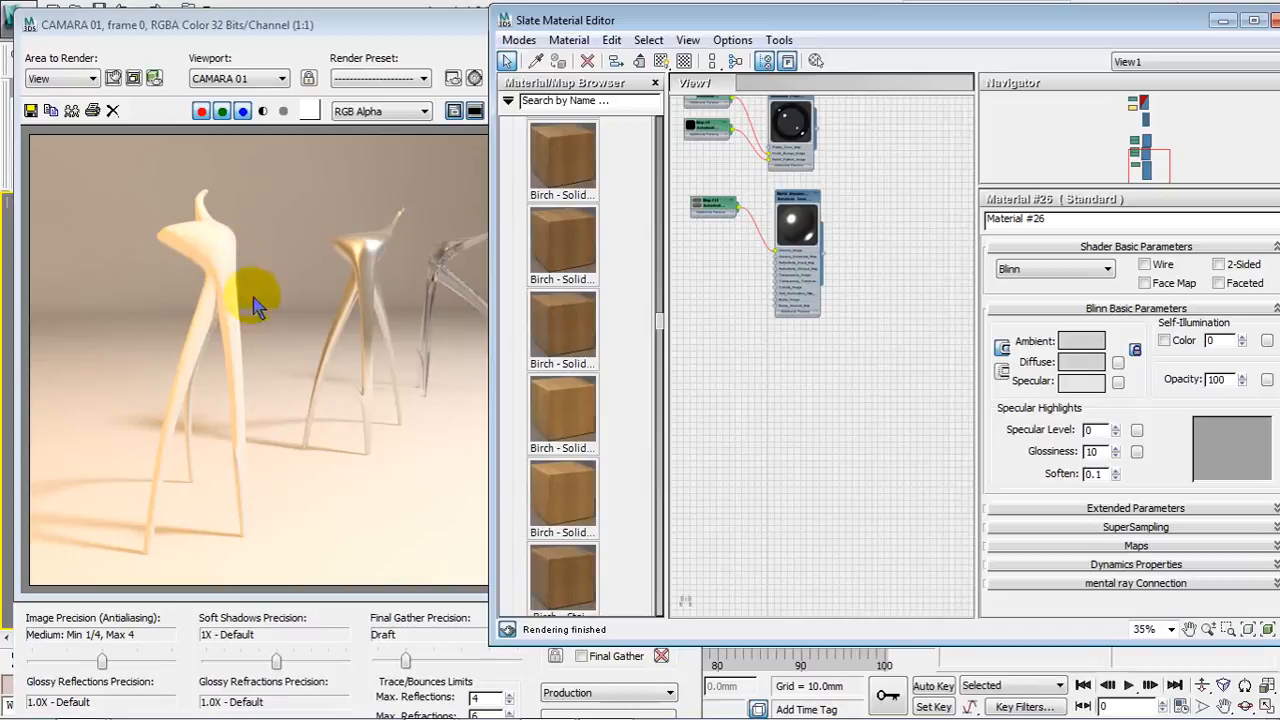
pyautogui.scroll(-3, 571, 343)
pyautogui.scroll(-8, 571, 350)
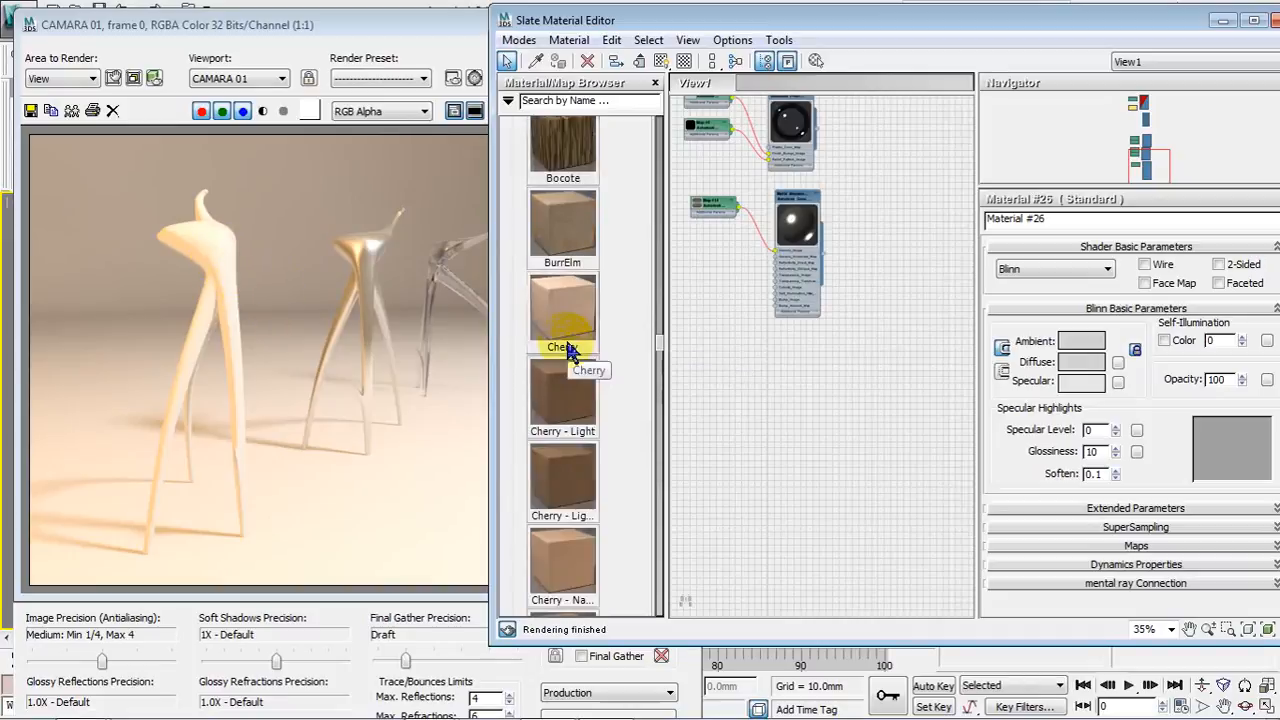
pyautogui.scroll(-6, 571, 350)
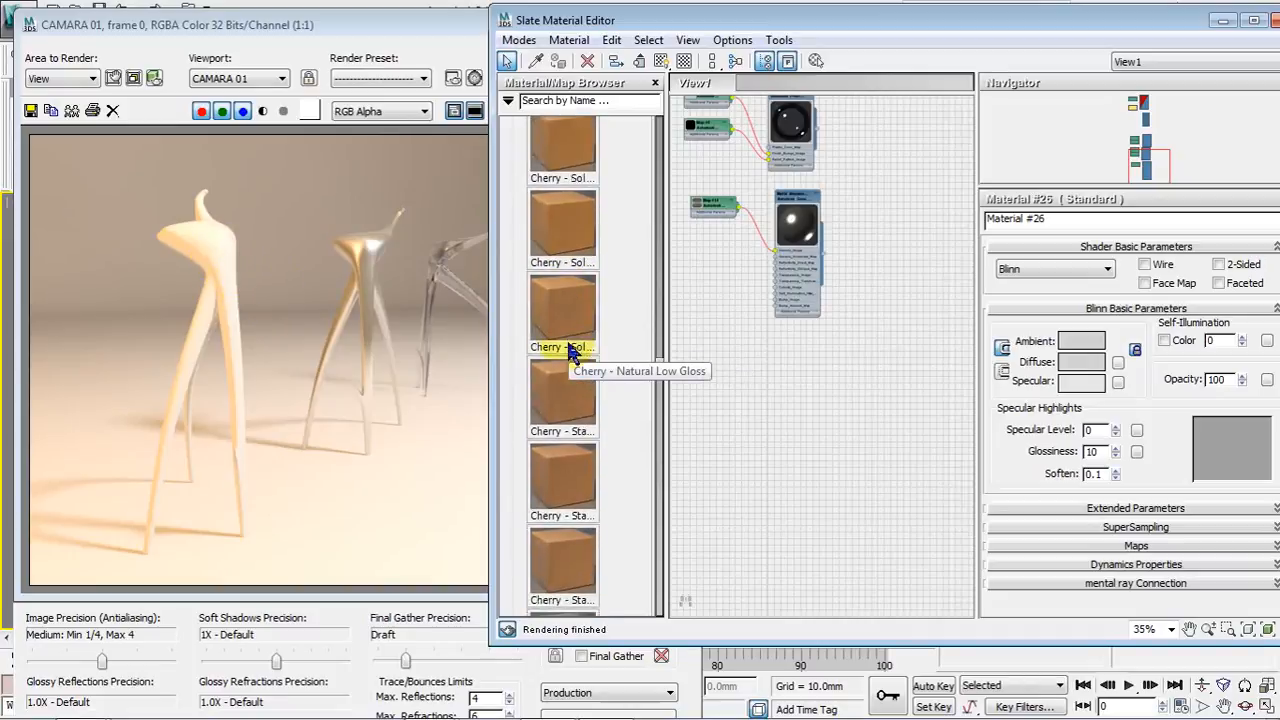
pyautogui.scroll(-2, 571, 350)
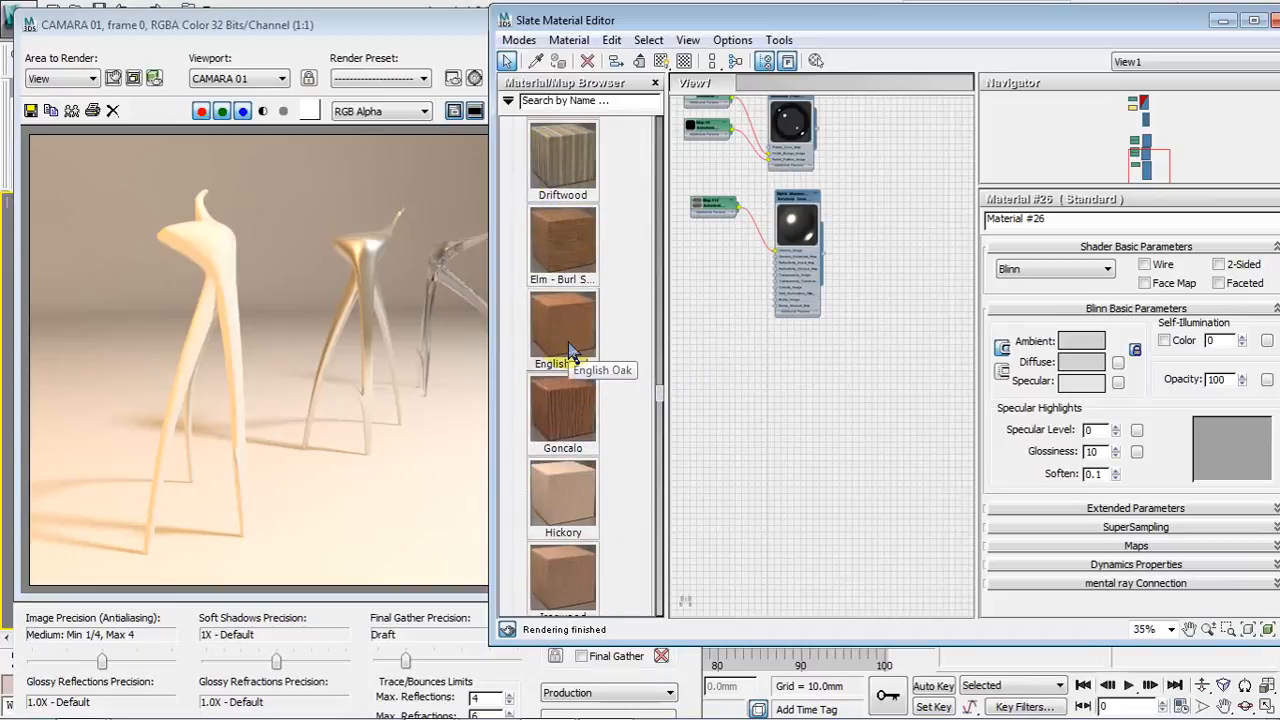
pyautogui.scroll(-5, 571, 350)
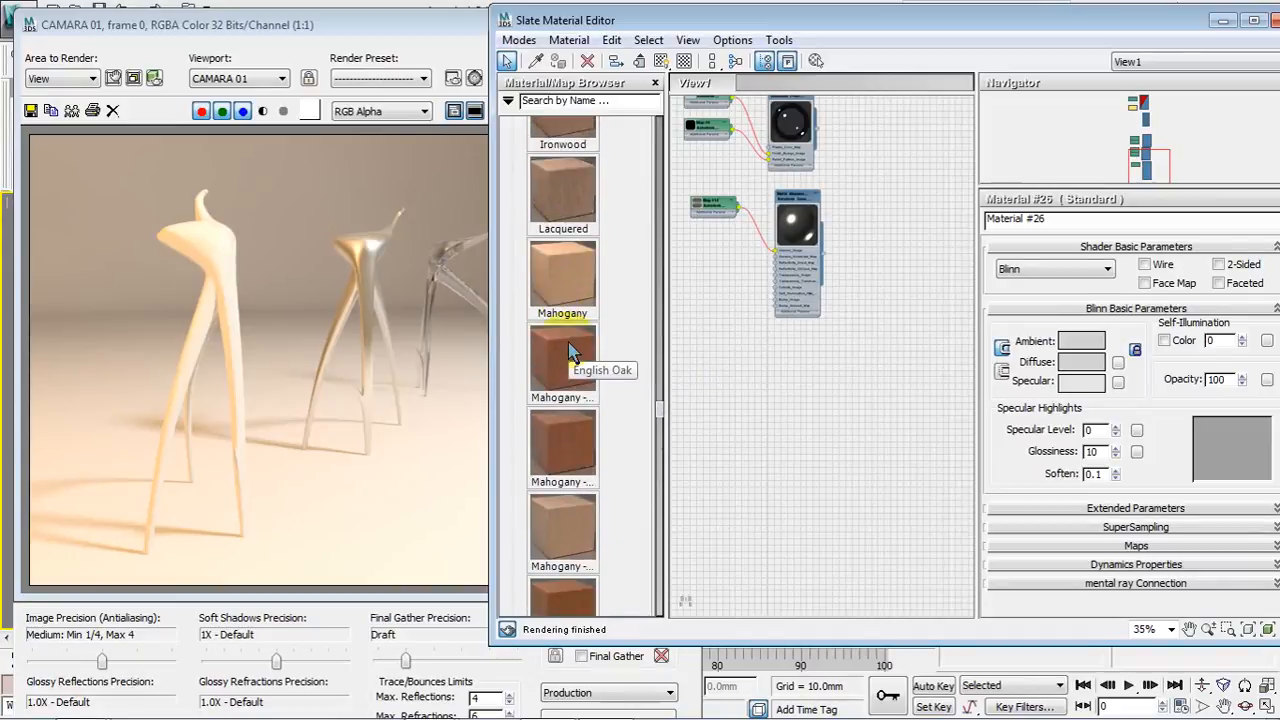
# Add the Wood Mahogany - Natural Polished material to the node view, enlarge its preview and display its parameters.
pyautogui.scroll(-1, 571, 352)
pyautogui.moveTo(571, 352); pyautogui.dragTo(852, 472)
pyautogui.scroll(7, 817, 414)
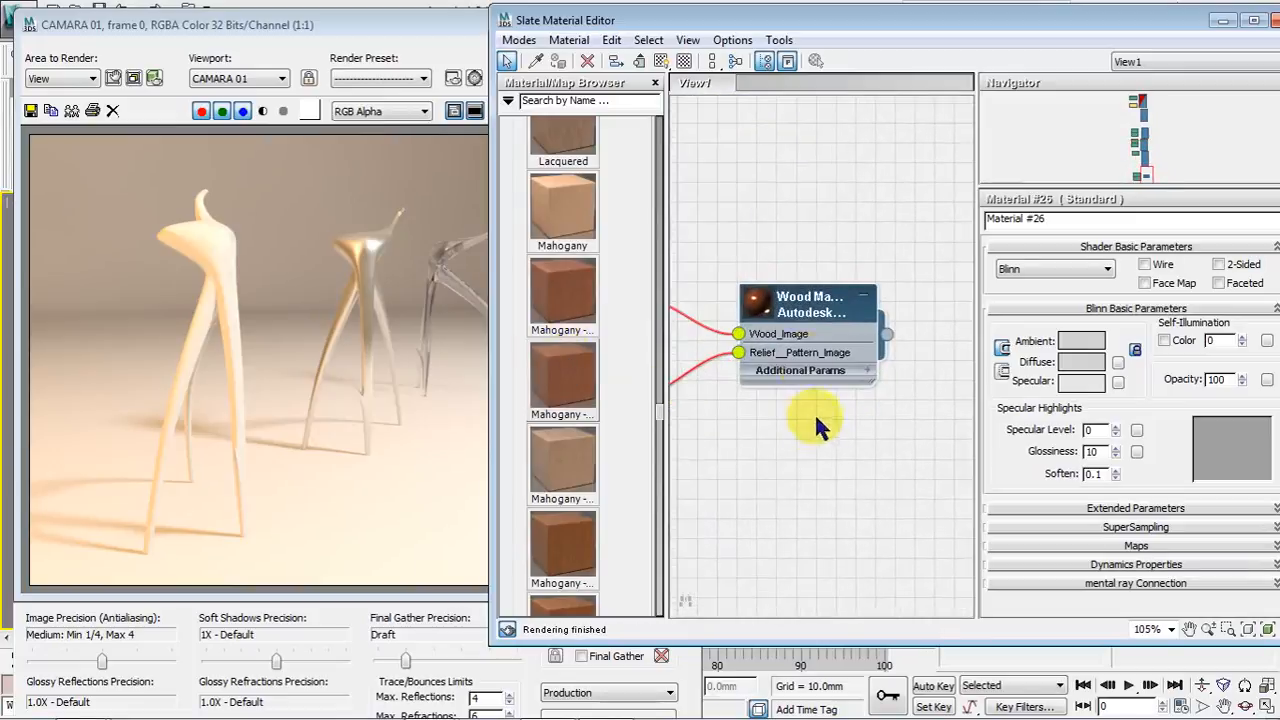
pyautogui.doubleClick(764, 305)
pyautogui.moveTo(820, 348); pyautogui.dragTo(788, 248, button='middle')
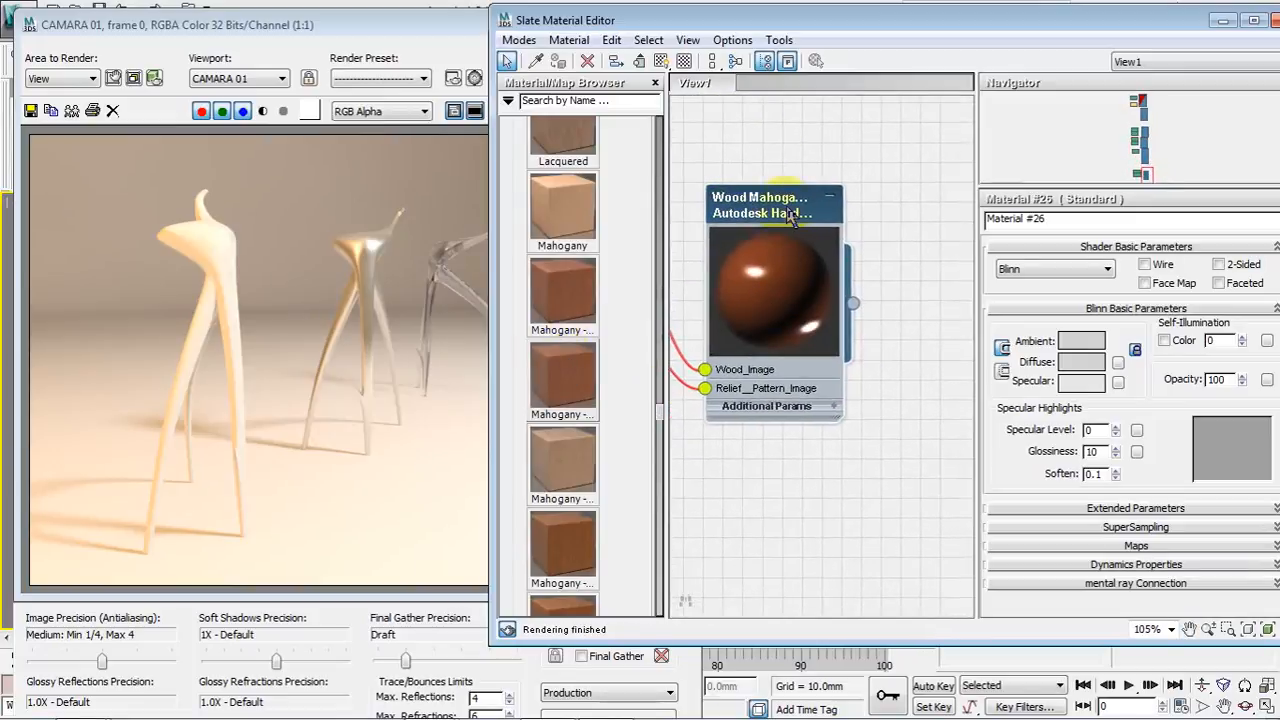
pyautogui.doubleClick(790, 220)
pyautogui.moveTo(1140, 22); pyautogui.dragTo(1020, 42)
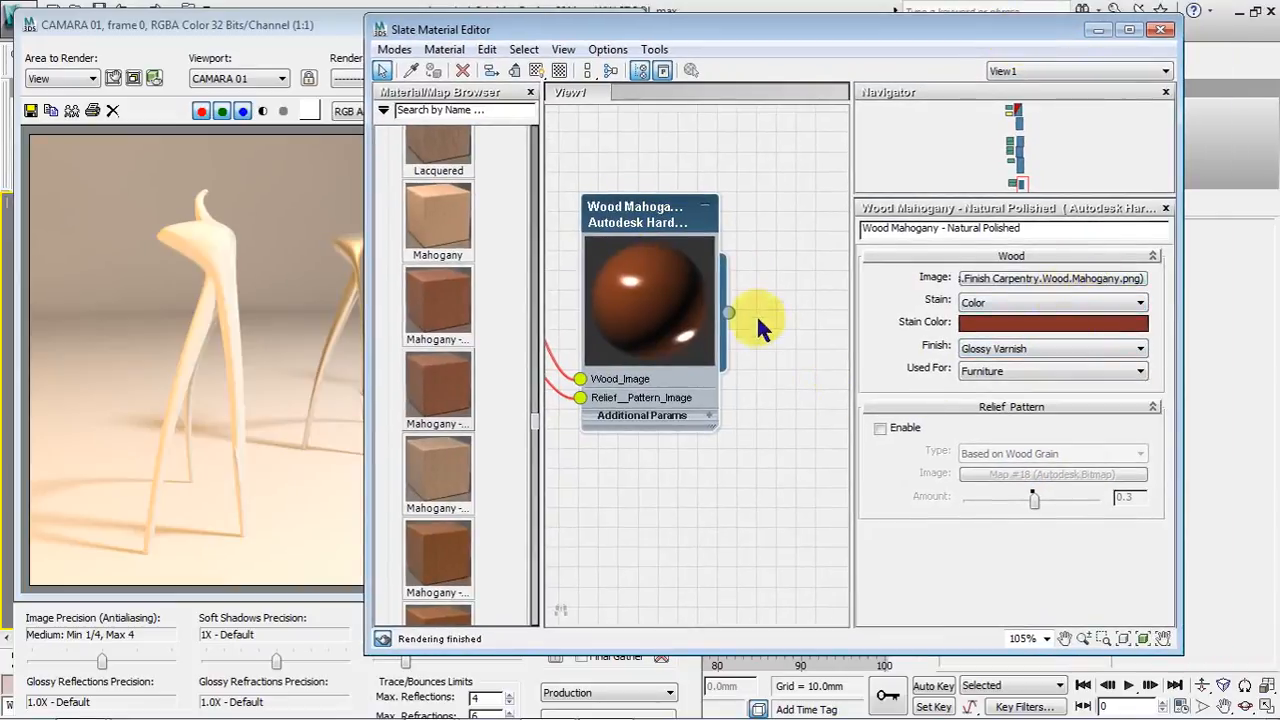
# Close the rendered frame window and assign the Wood Mahogany - Natural Polished material to the front stool.
pyautogui.moveTo(730, 318); pyautogui.dragTo(769, 326)
pyautogui.click(705, 497)
pyautogui.click(205, 232)
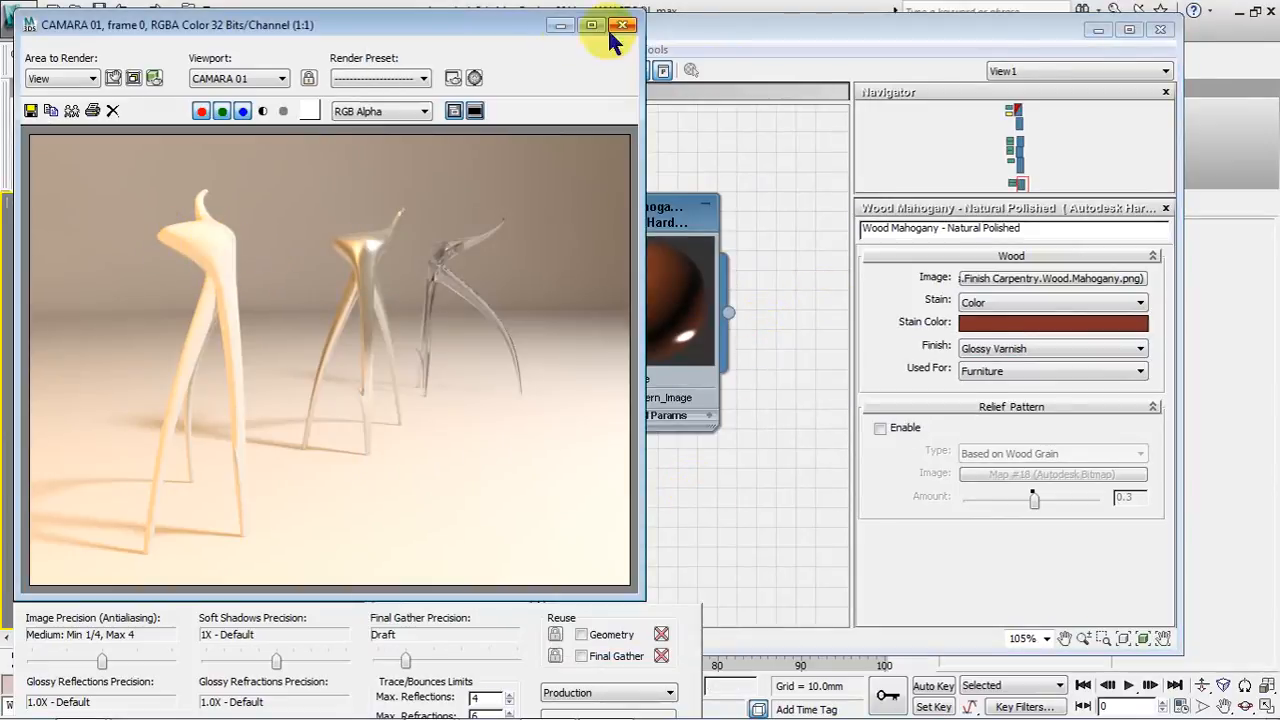
pyautogui.click(617, 26)
pyautogui.moveTo(617, 26); pyautogui.dragTo(785, 30)
pyautogui.moveTo(901, 320); pyautogui.dragTo(360, 290)
pyautogui.moveTo(864, 377); pyautogui.dragTo(889, 372, button='middle')
pyautogui.moveTo(1011, 29); pyautogui.dragTo(862, 37)
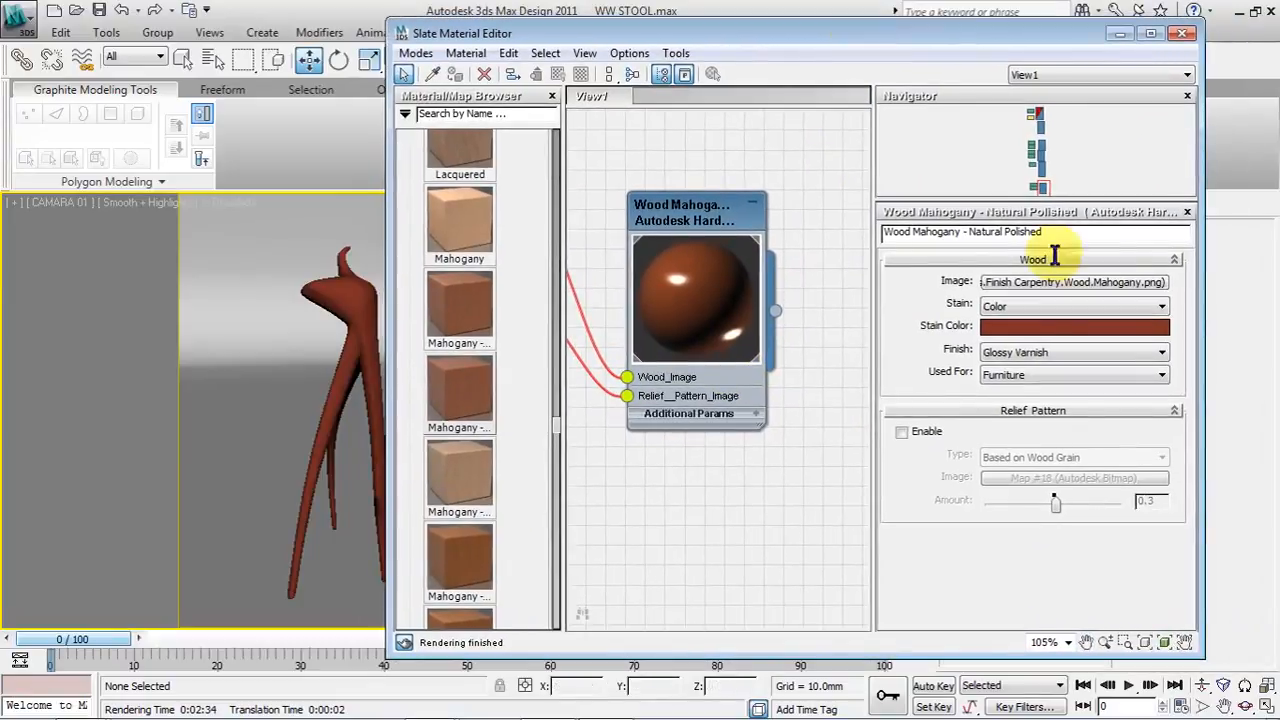
# Set the mahogany material's finish to Semi-gloss Varnish and open the parameters of its wood image map.
pyautogui.click(1055, 353)
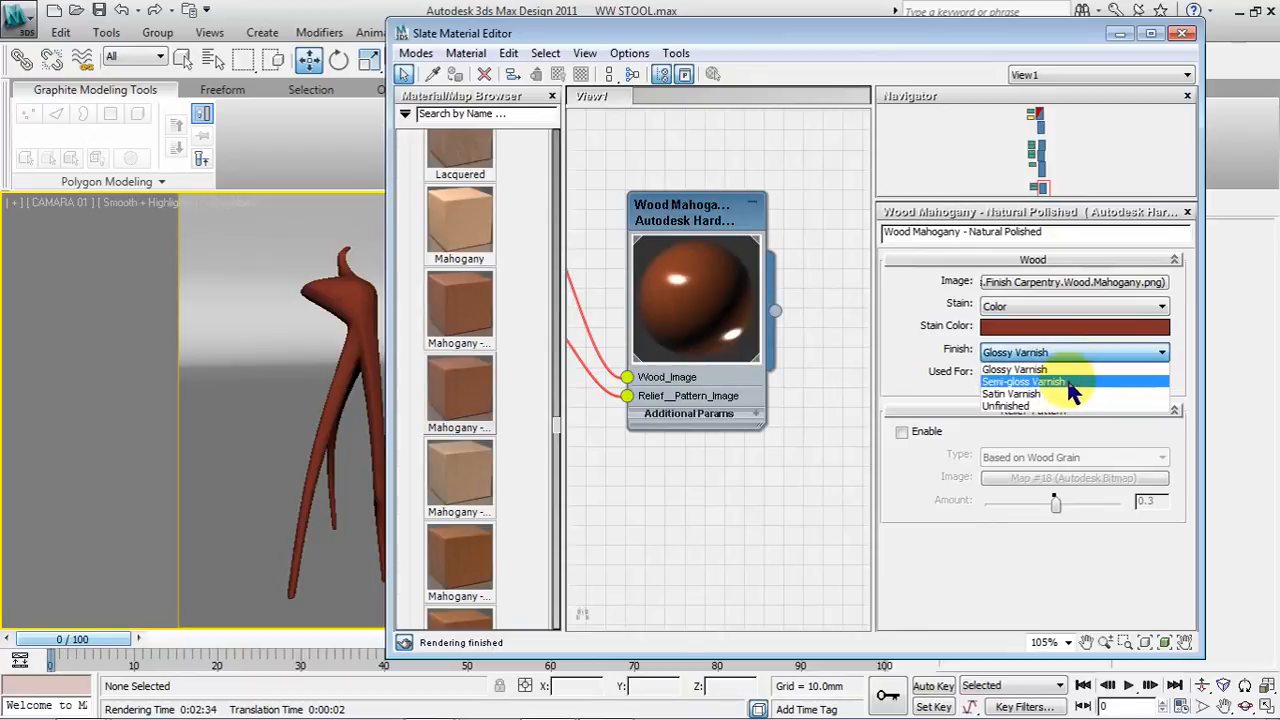
pyautogui.click(1067, 382)
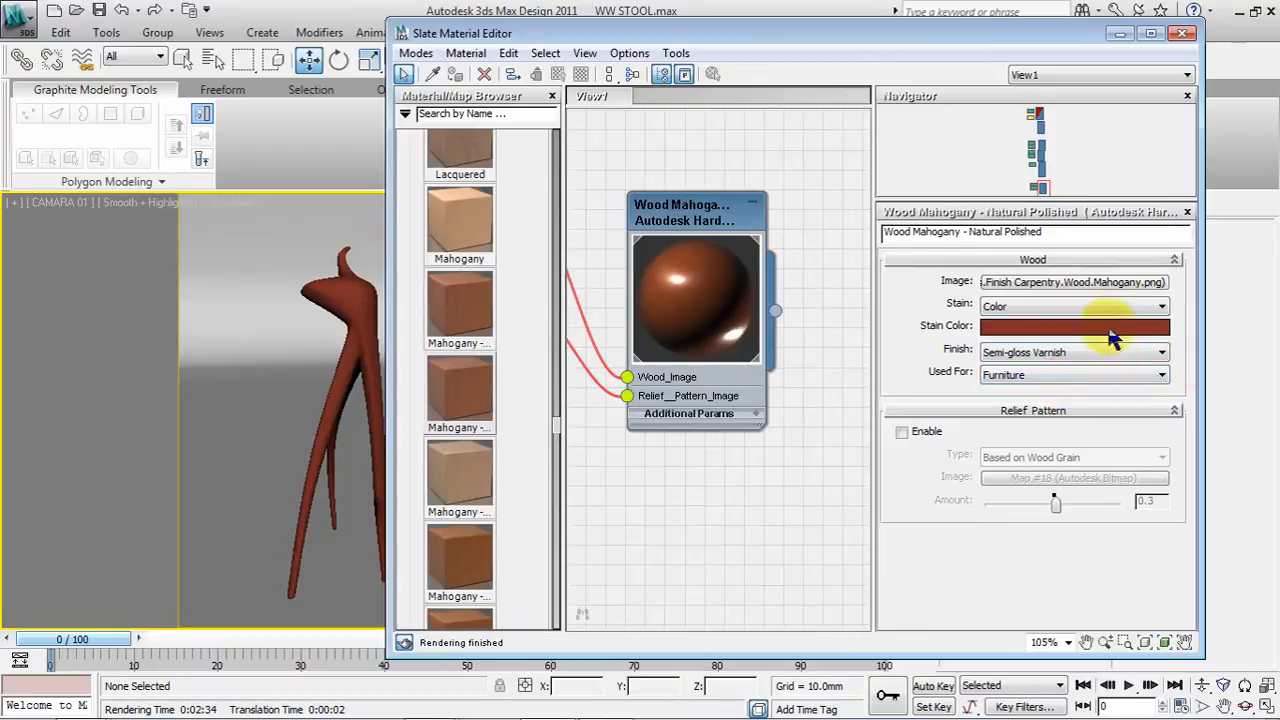
pyautogui.click(1110, 283)
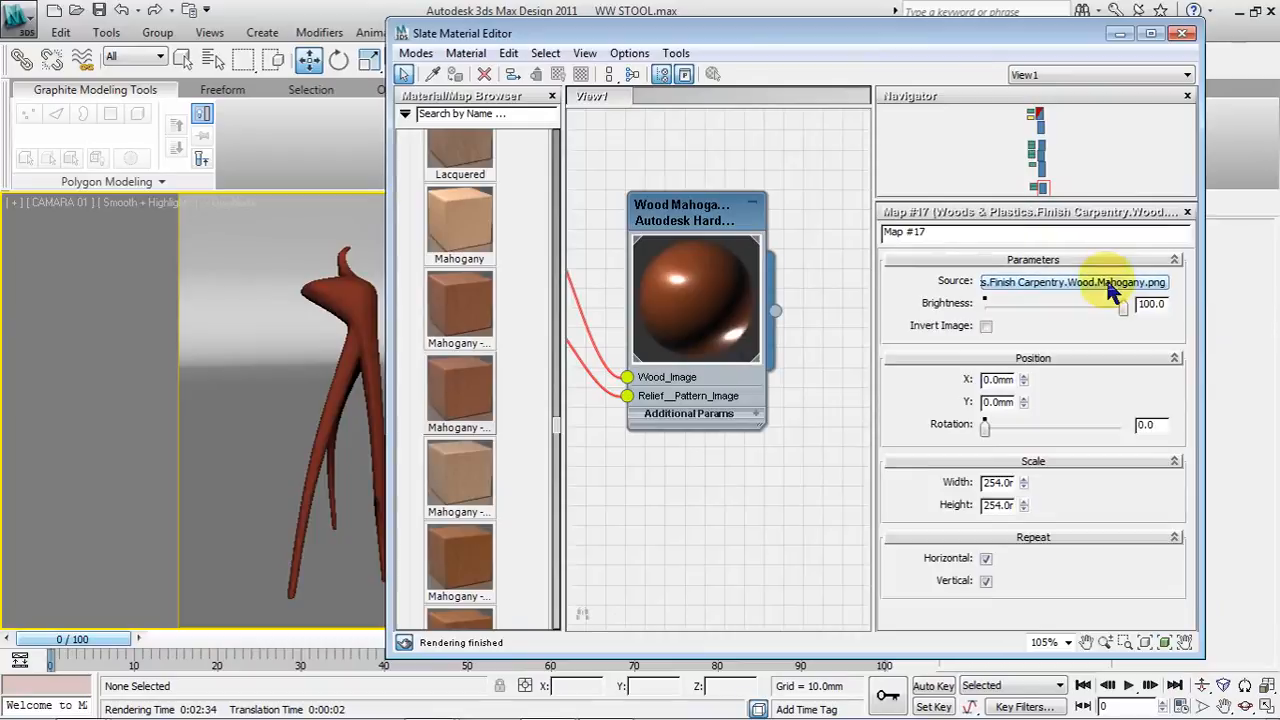
# Examine the bitmap files in the Mats folder available as the wood map's source, without replacing the current image.
pyautogui.click(1072, 288)
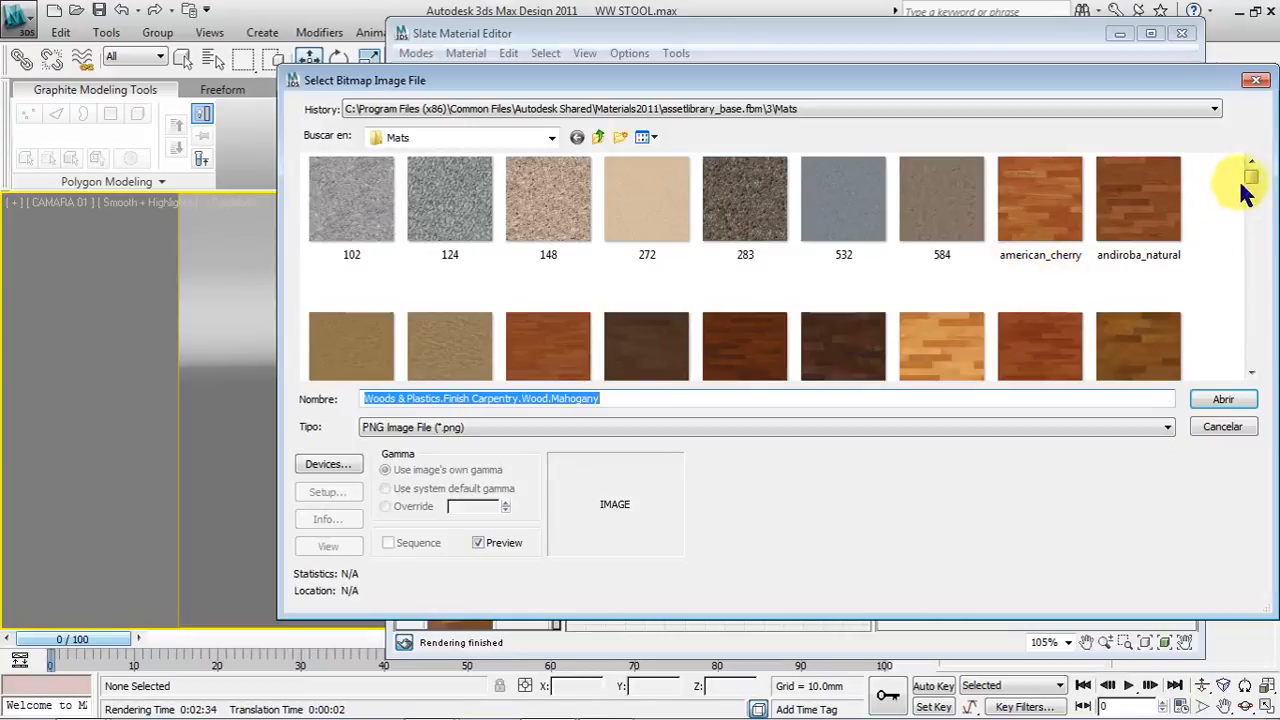
pyautogui.moveTo(1250, 177); pyautogui.dragTo(1252, 200)
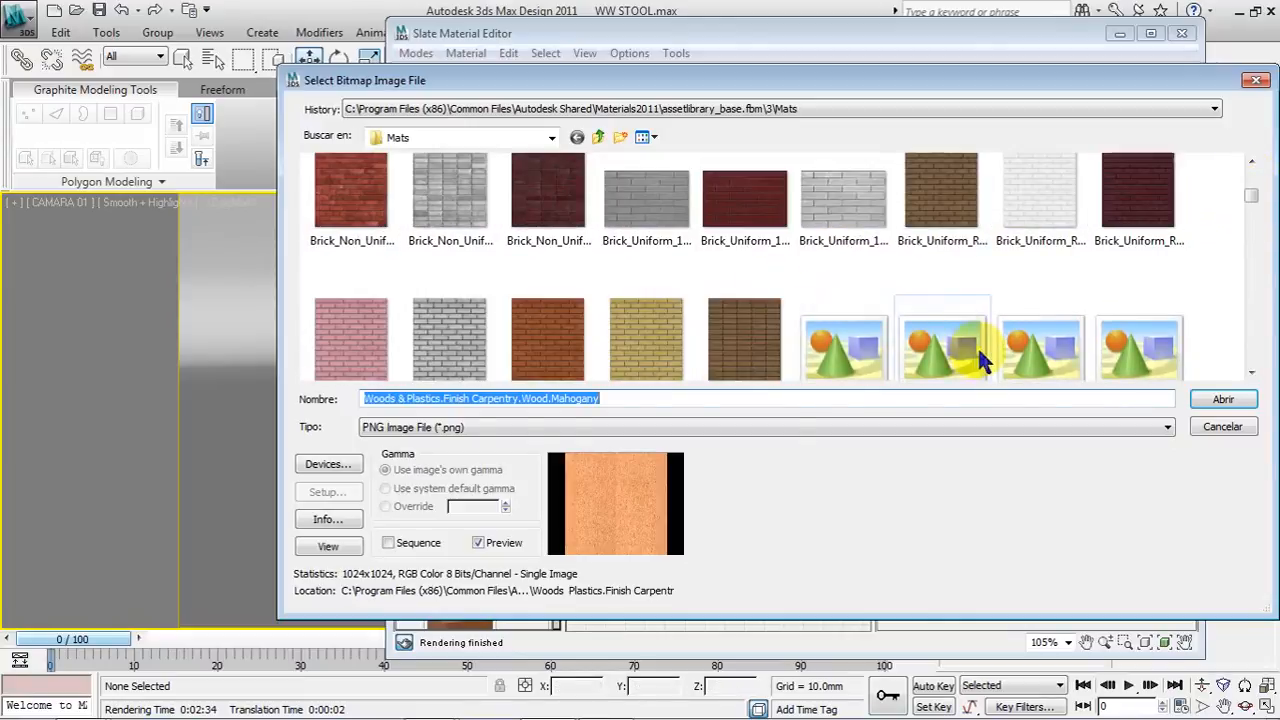
pyautogui.click(1210, 430)
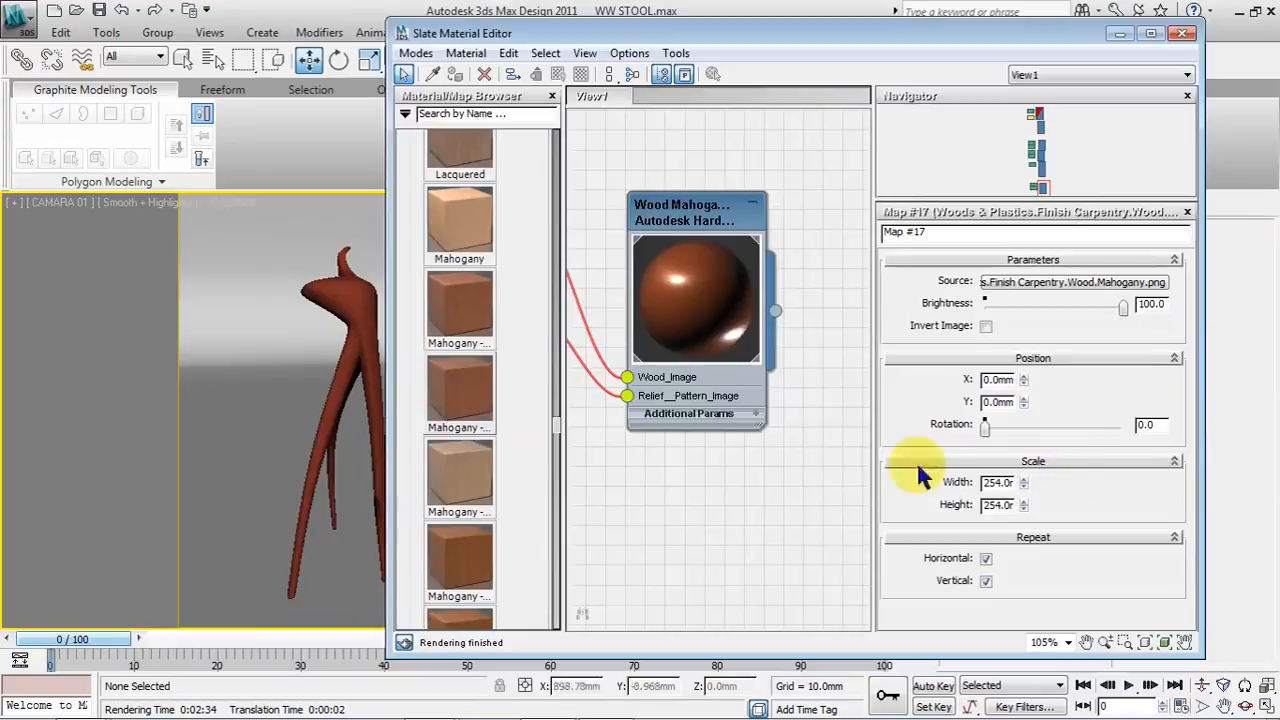
# Show the mahogany texture on the stool in the viewport, set the wood map's width to 254.4 mm and close the material editor.
pyautogui.moveTo(777, 462); pyautogui.dragTo(859, 476, button='middle')
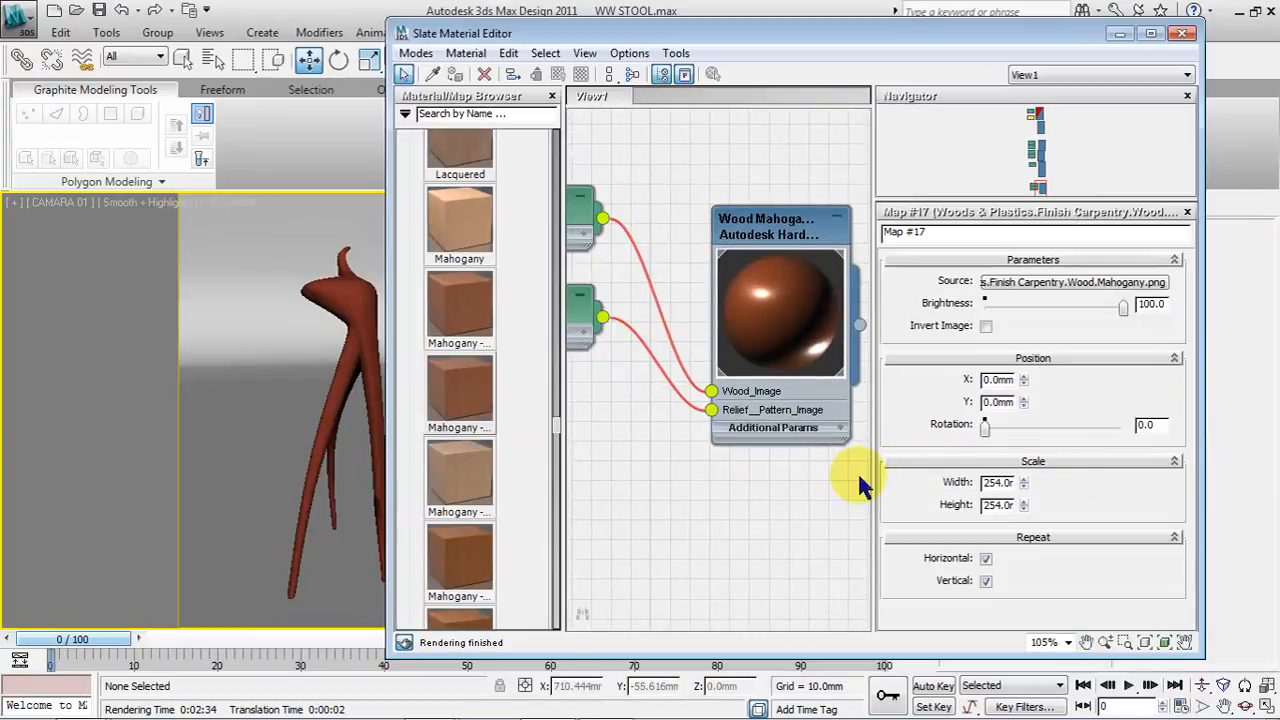
pyautogui.click(764, 230)
pyautogui.click(566, 79)
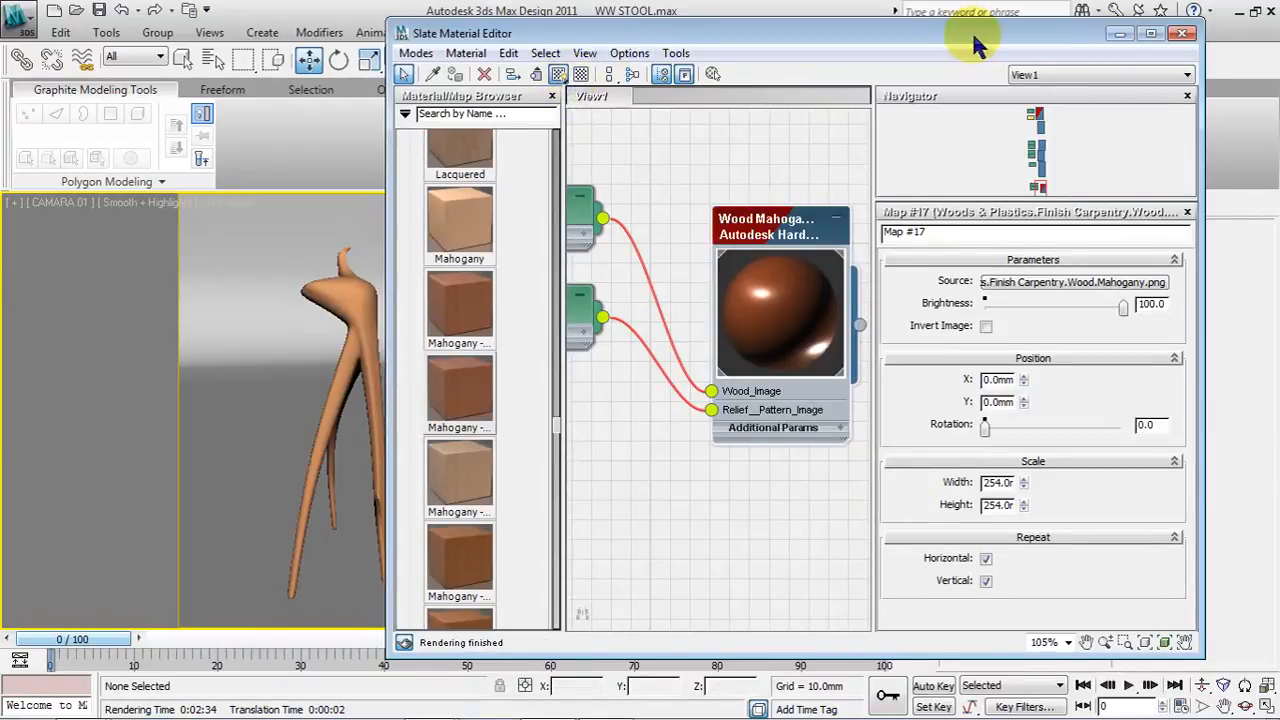
pyautogui.moveTo(955, 26); pyautogui.dragTo(1019, 20)
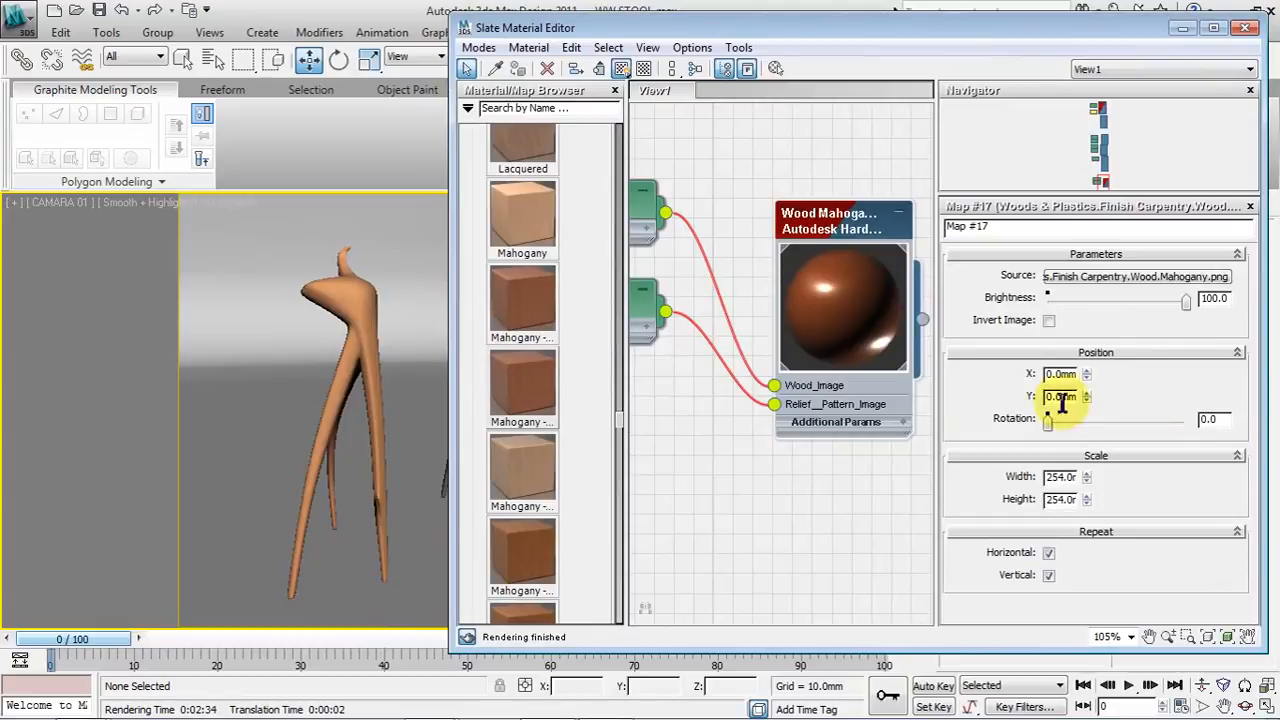
pyautogui.moveTo(1087, 478); pyautogui.dragTo(1104, 438)
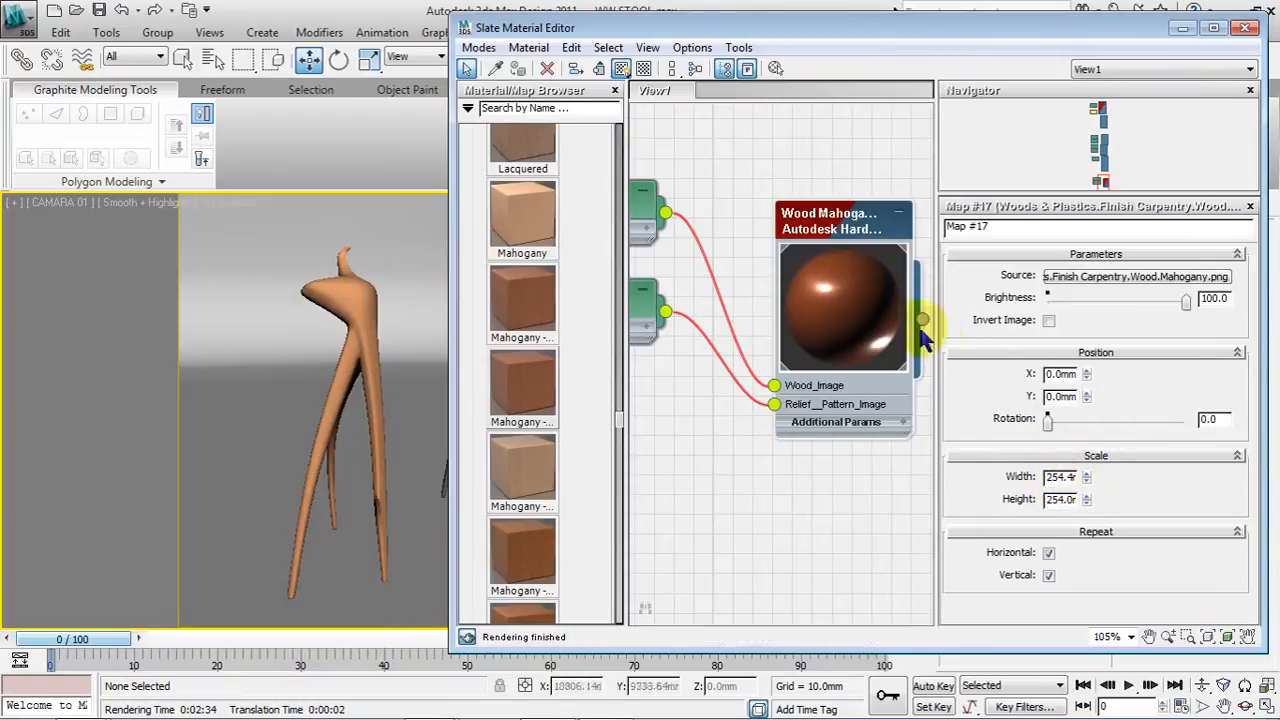
pyautogui.click(1245, 29)
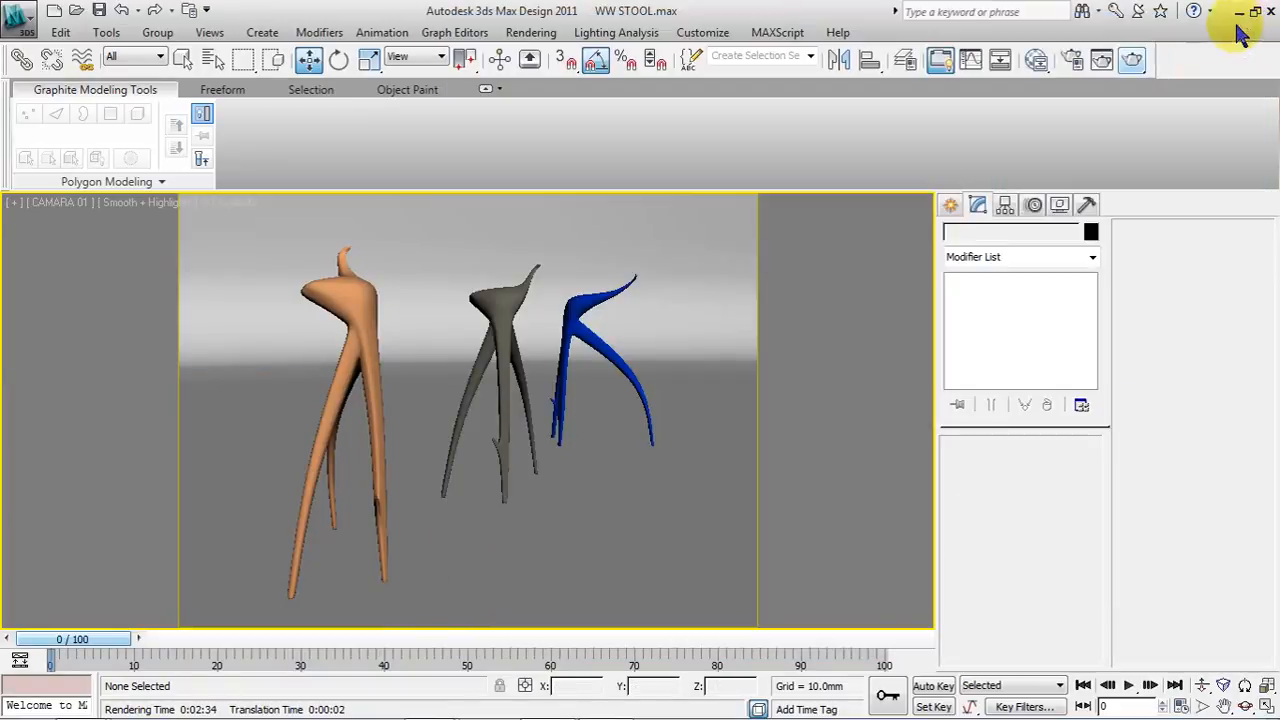
# Reopen the rendered frame window to examine the last CAMARA 01 render, and close it again.
pyautogui.click(1101, 62)
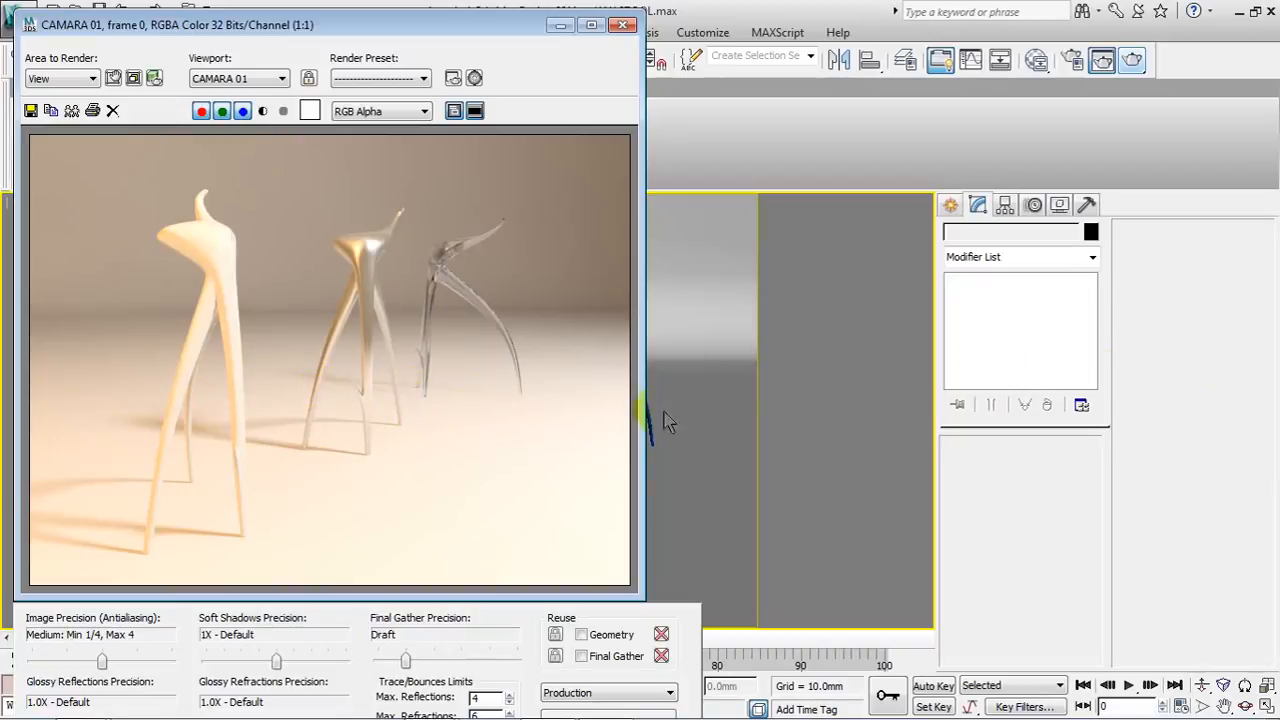
pyautogui.click(625, 27)
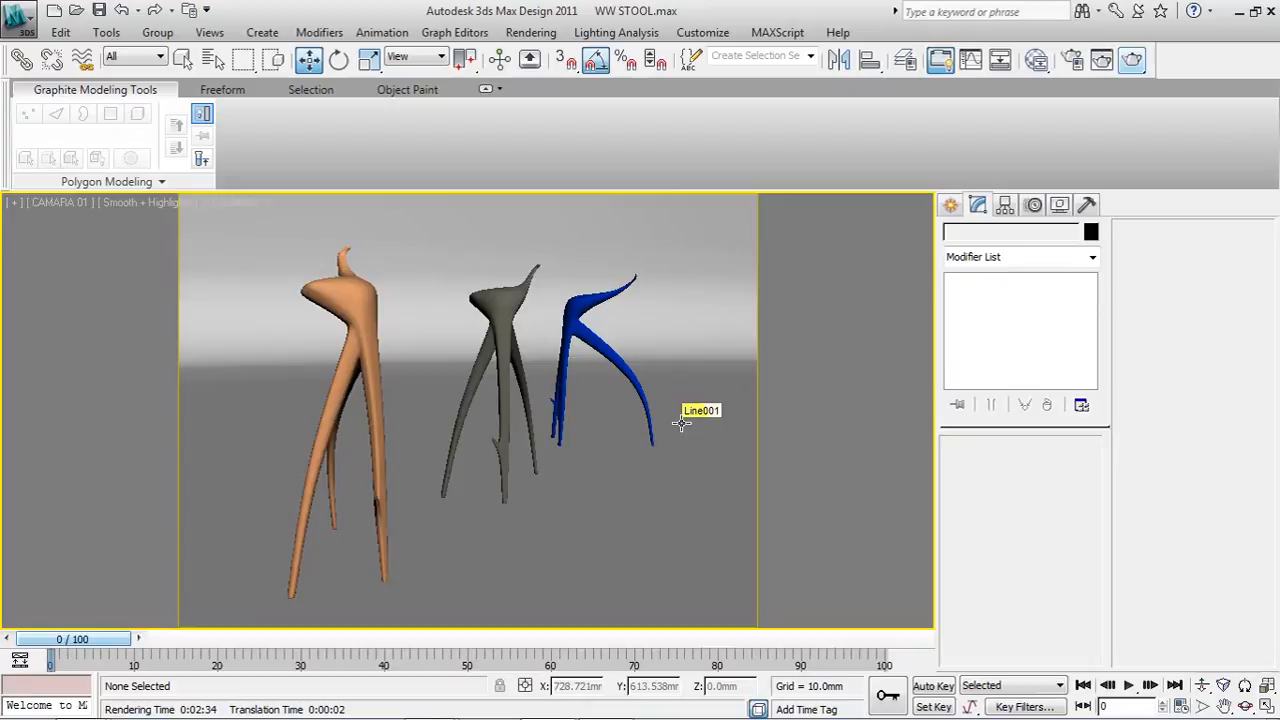
pyautogui.click(657, 329)
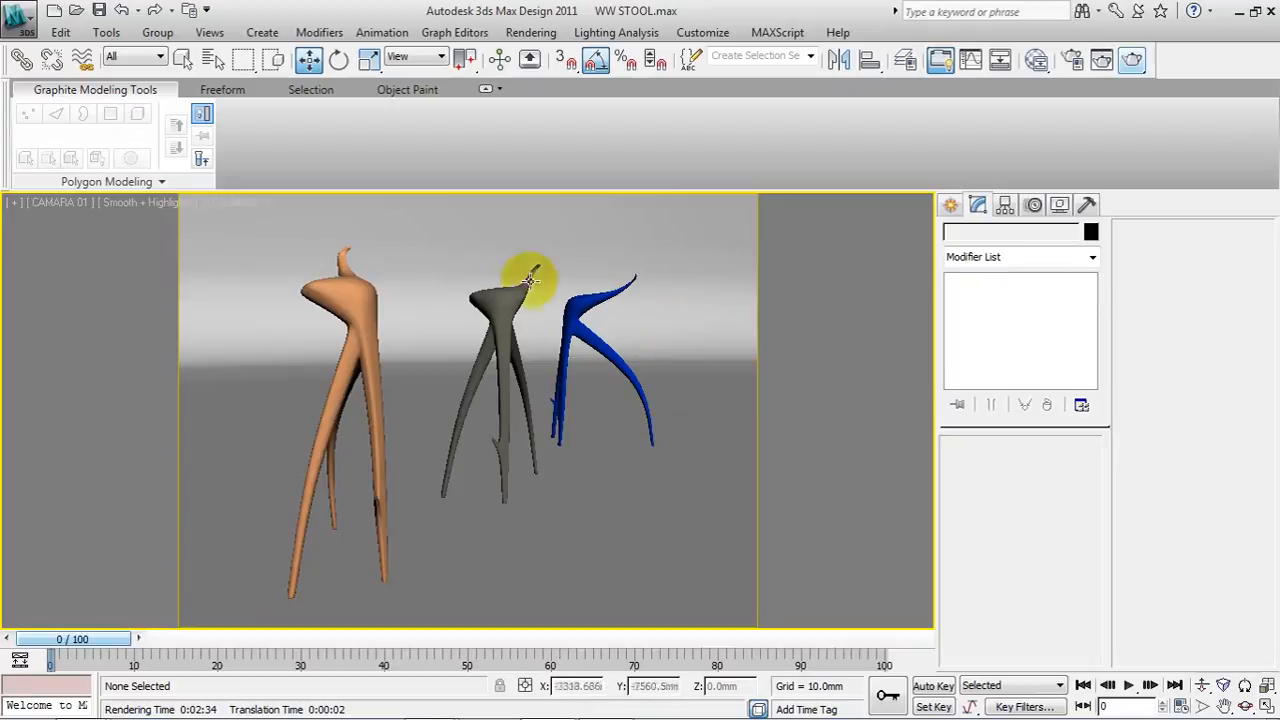
# Open the environment settings and render a preview of the mr Photographic Exposure Control.
pyautogui.click(532, 38)
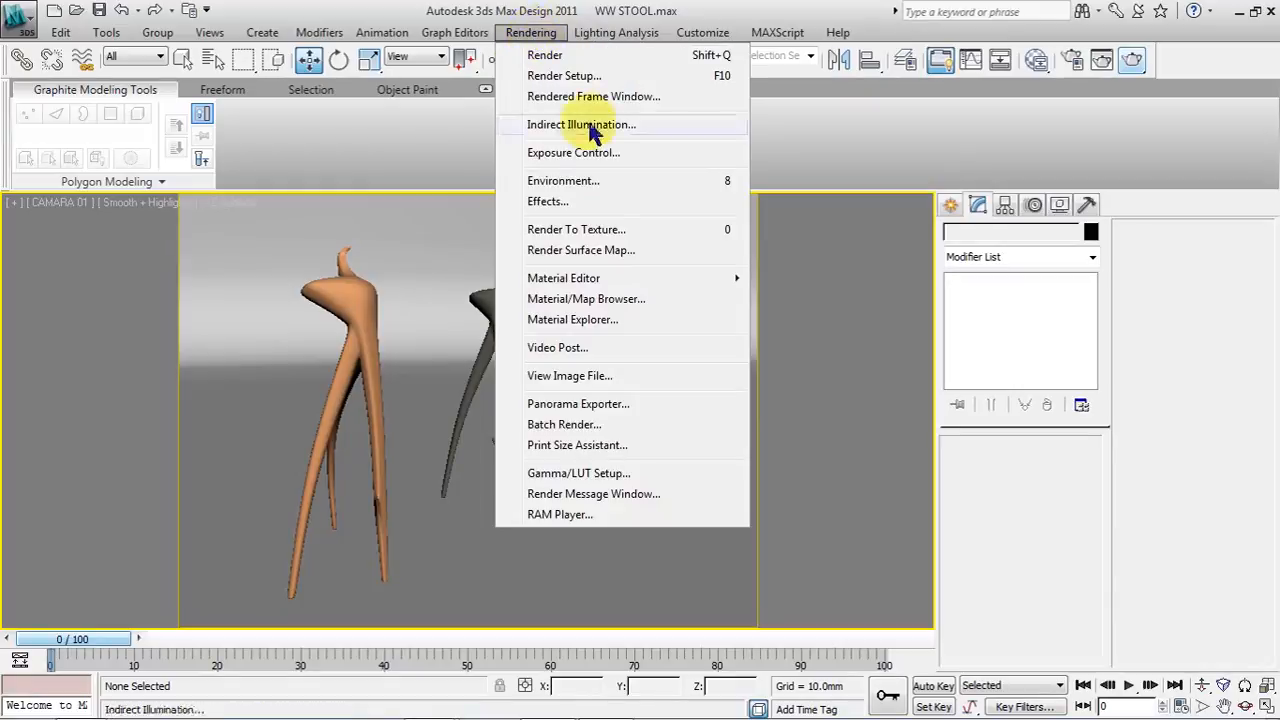
pyautogui.click(623, 182)
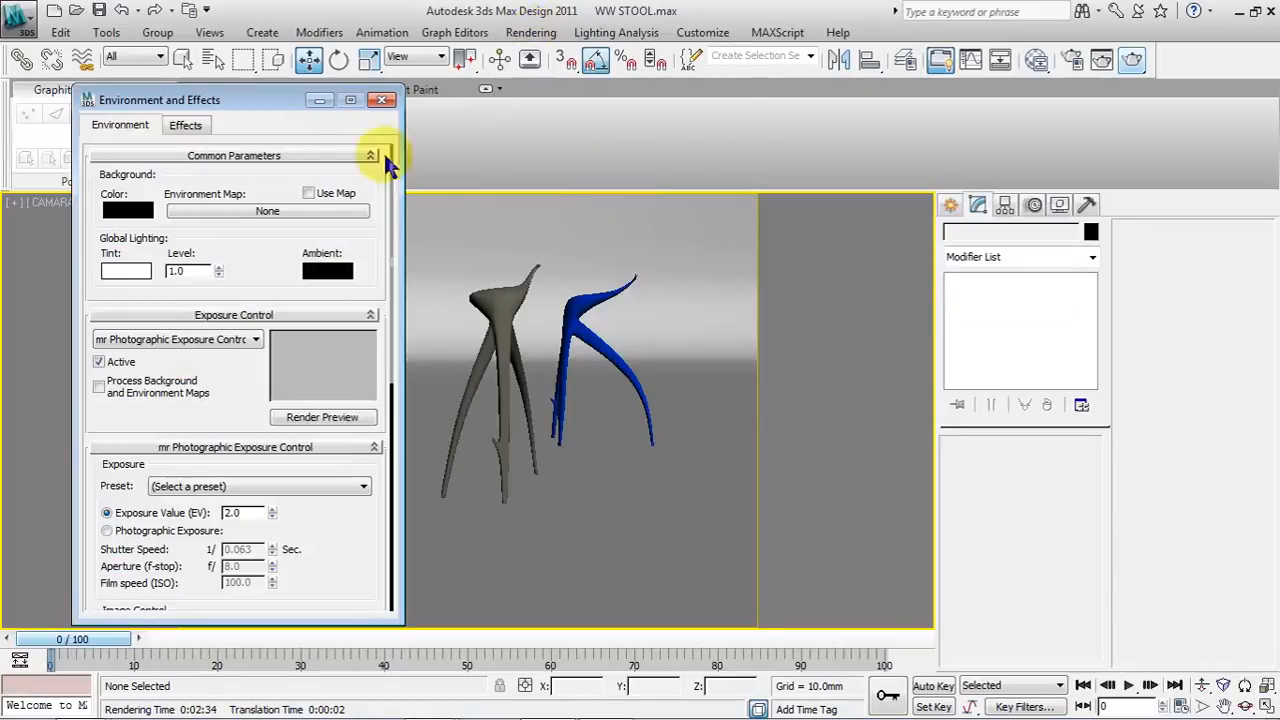
pyautogui.moveTo(289, 103); pyautogui.dragTo(623, 75)
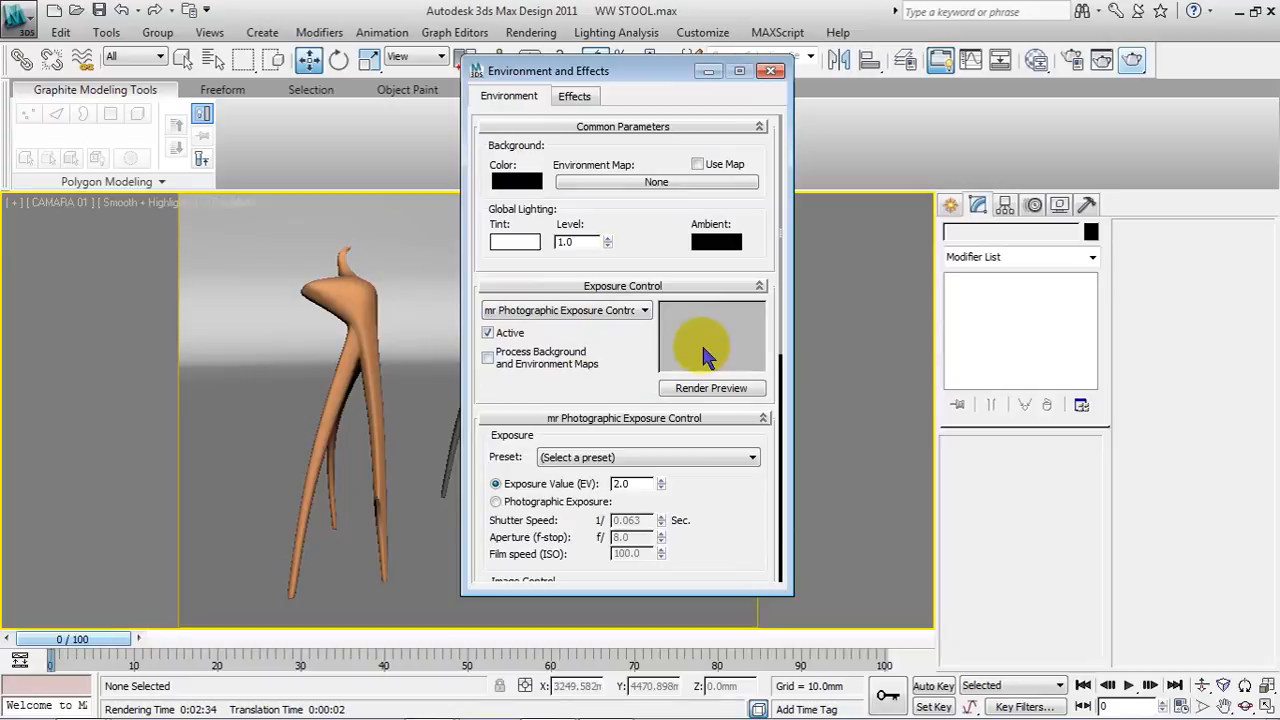
pyautogui.click(688, 390)
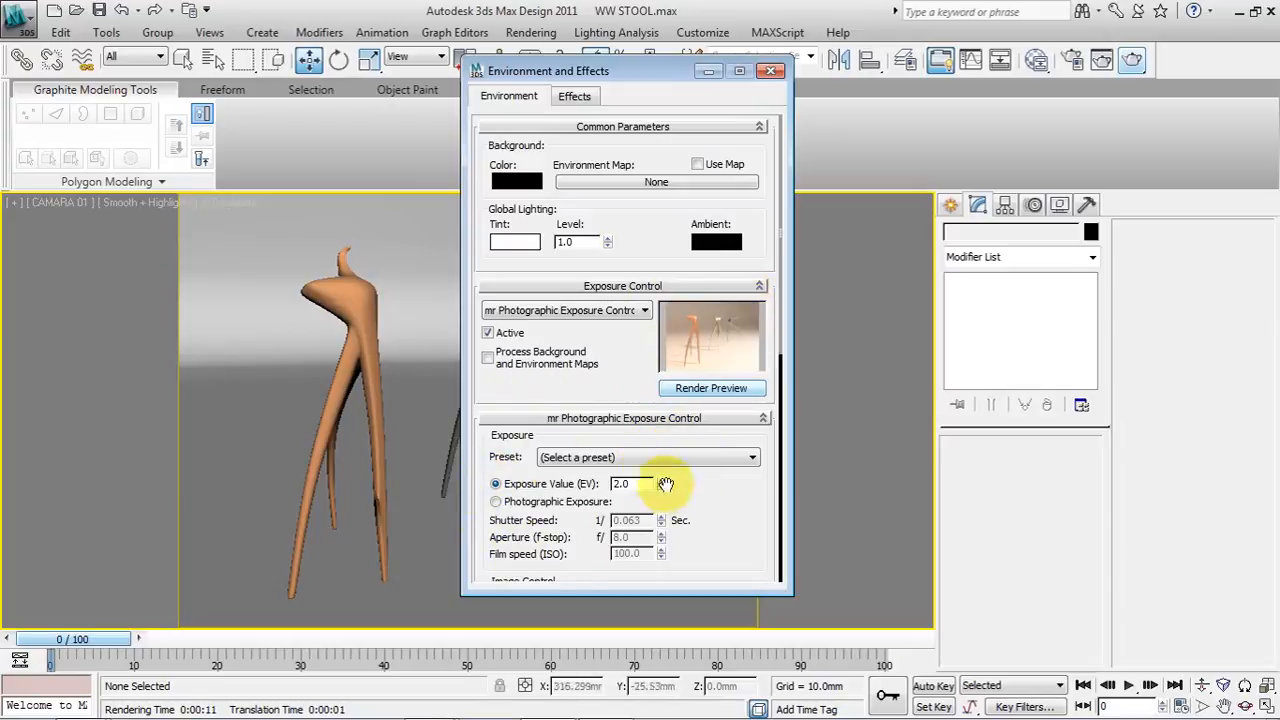
# Raise the photographic exposure value (EV) to 9.0 to test a darker exposure in the preview.
pyautogui.moveTo(728, 521); pyautogui.dragTo(735, 412)
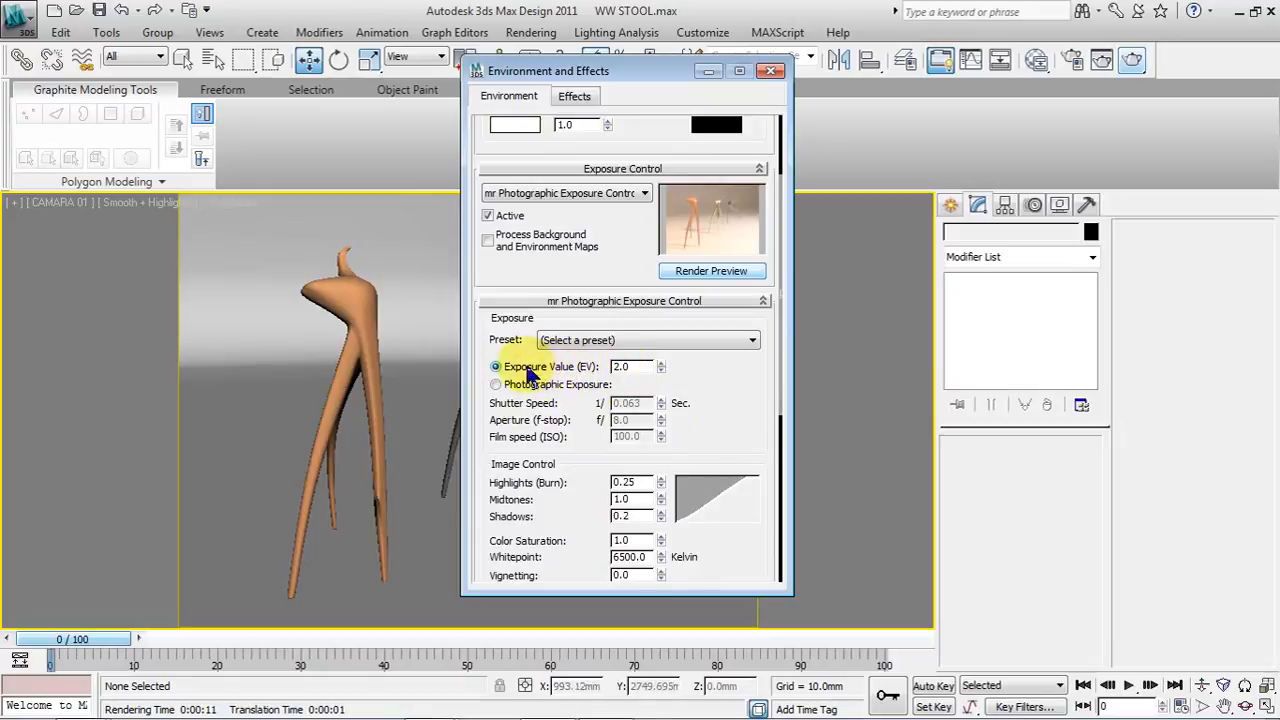
pyautogui.click(660, 364)
pyautogui.click(660, 364)
pyautogui.click(660, 364)
pyautogui.click(660, 364)
pyautogui.click(660, 364)
pyautogui.click(660, 364)
pyautogui.click(660, 364)
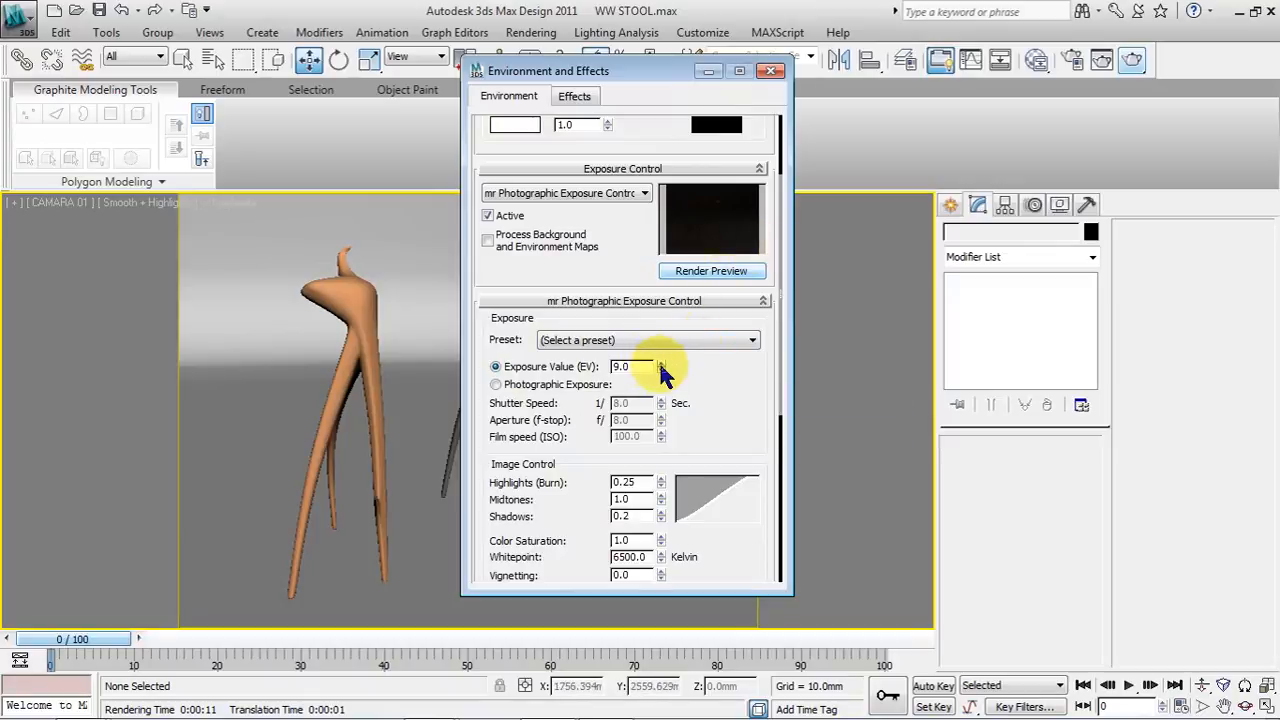
# Lower the photographic exposure value (EV) to -1.0 to test a brighter exposure in the preview.
pyautogui.click(661, 371)
pyautogui.click(661, 371)
pyautogui.click(661, 371)
pyautogui.click(661, 371)
pyautogui.click(661, 371)
pyautogui.click(661, 371)
pyautogui.click(661, 371)
pyautogui.click(661, 371)
pyautogui.click(661, 371)
pyautogui.click(661, 371)
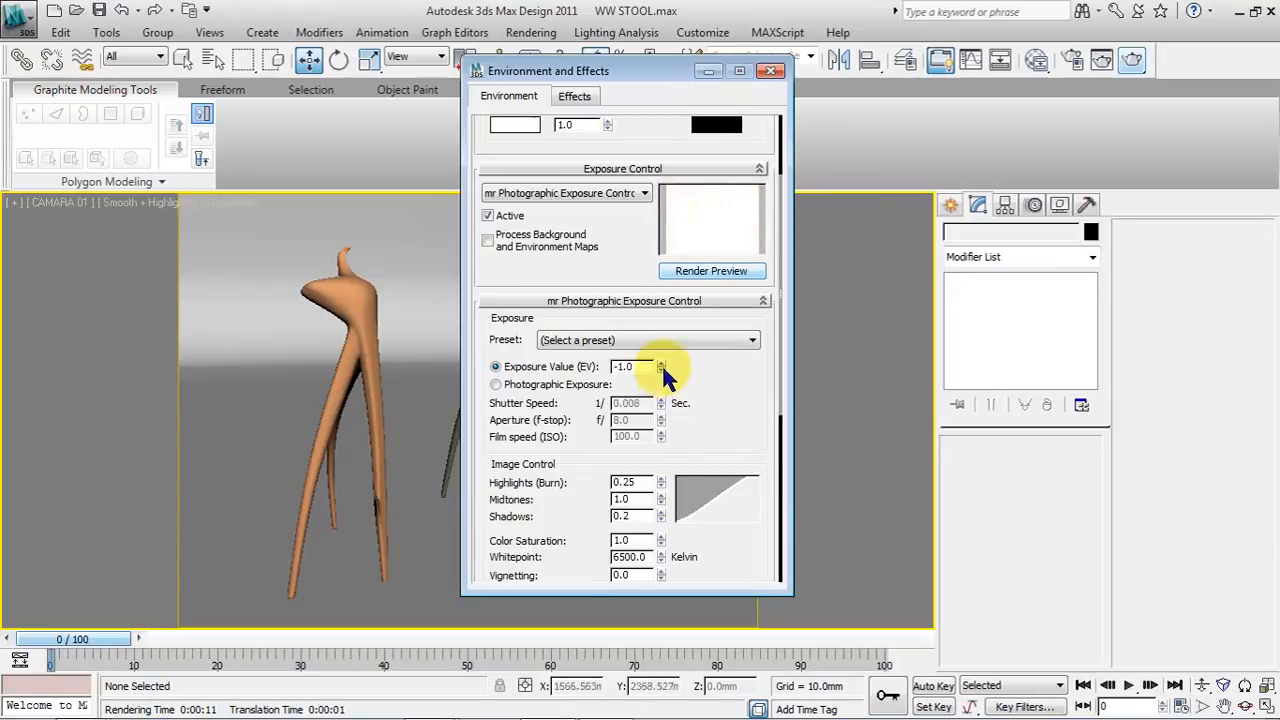
# Set the photographic exposure value (EV) to 3.0, checking the brightness in the exposure preview.
pyautogui.click(661, 363)
pyautogui.click(661, 363)
pyautogui.click(661, 363)
pyautogui.click(661, 363)
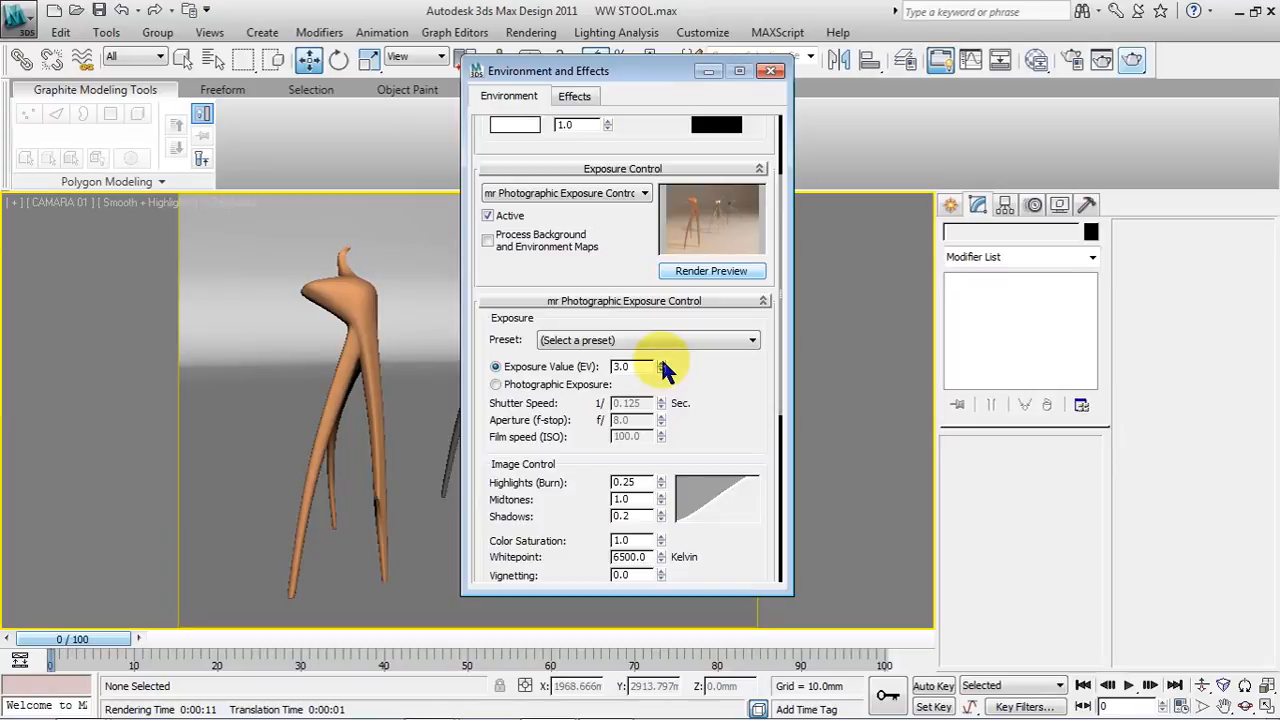
pyautogui.click(661, 364)
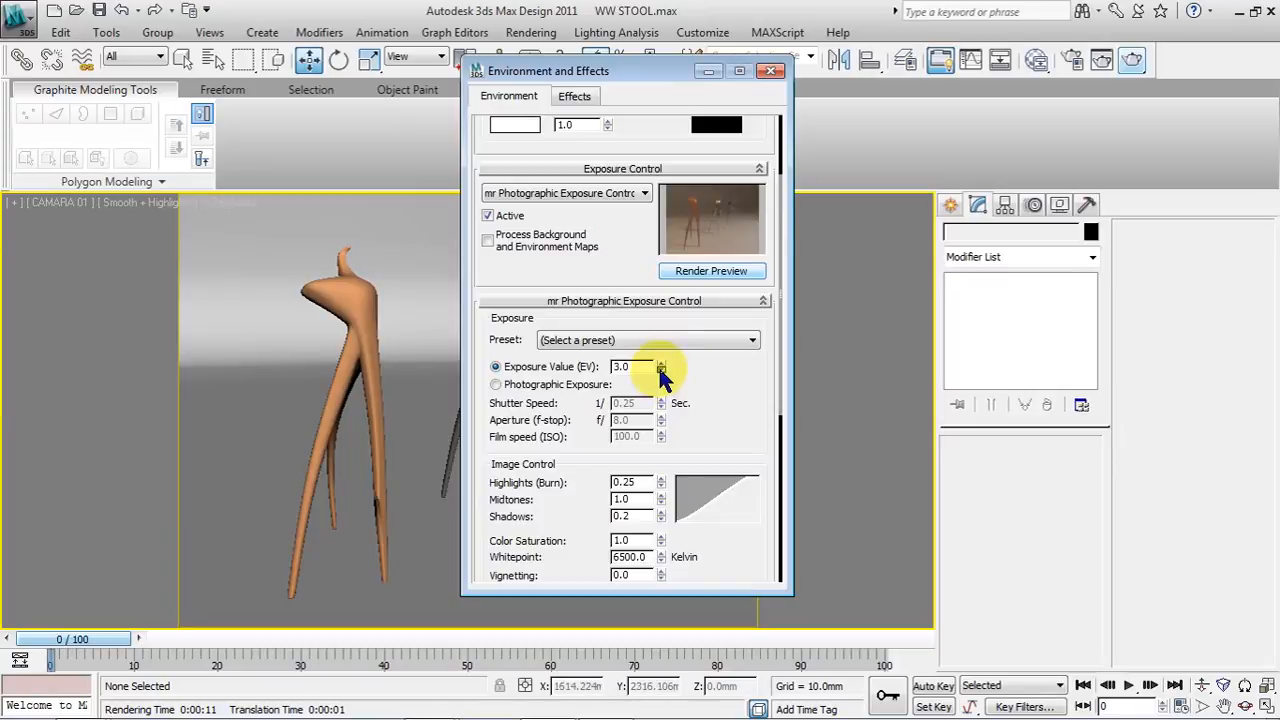
pyautogui.click(661, 370)
# Try raising the image control's Highlights (Burn) to 0.42, and restore it to 0.25.
pyautogui.scroll(-3, 737, 340)
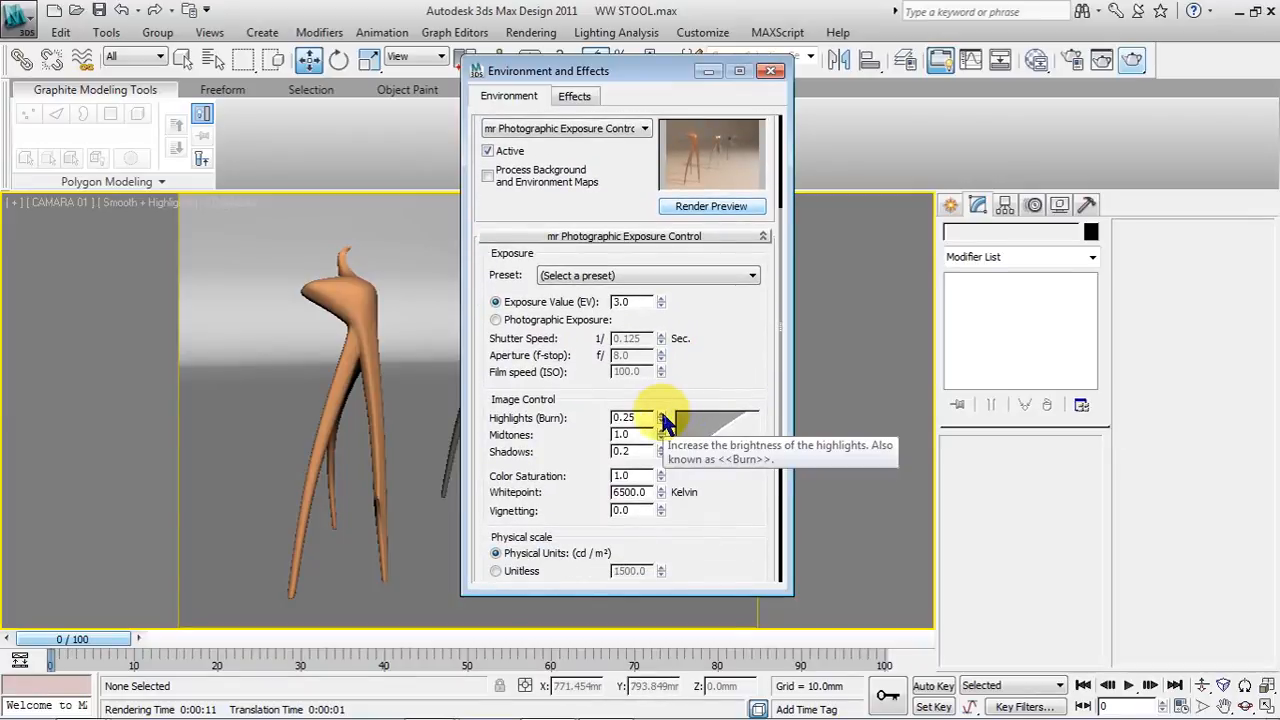
pyautogui.moveTo(662, 418)
pyautogui.mouseDown()
pyautogui.moveTo(662, 359)
pyautogui.moveTo(662, 421)
pyautogui.moveTo(662, 394)
pyautogui.mouseUp()
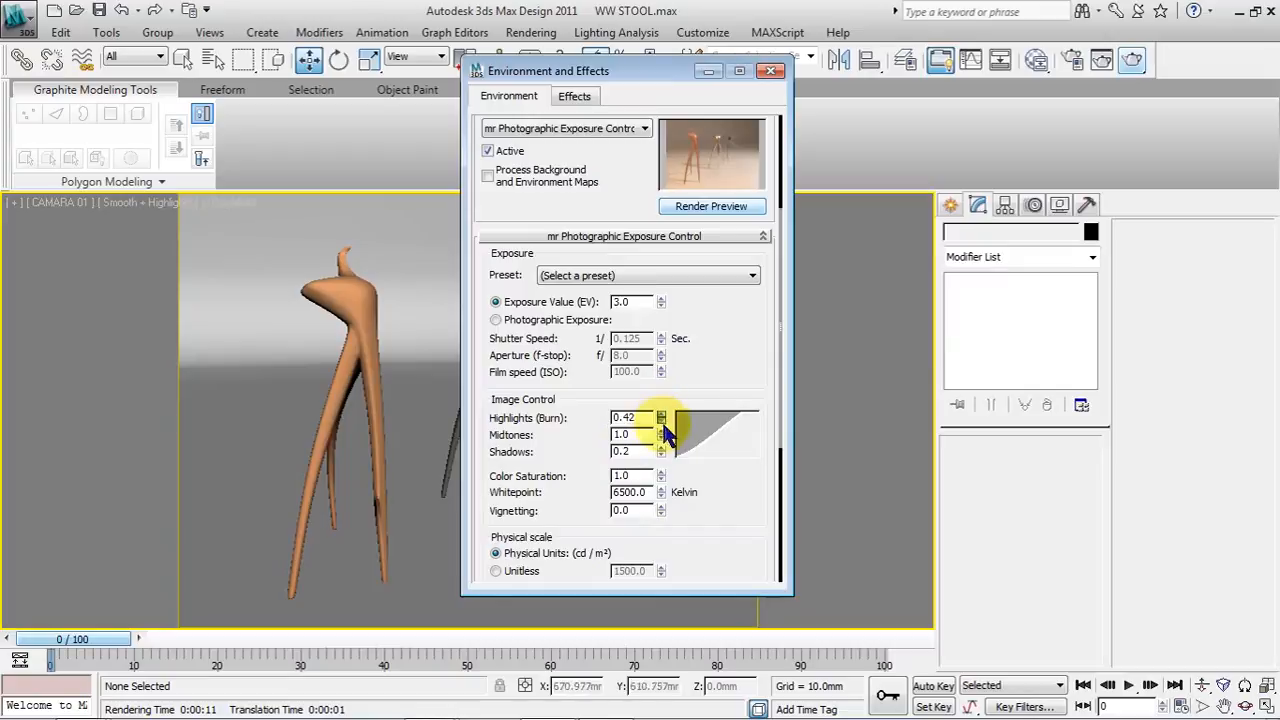
pyautogui.moveTo(676, 441); pyautogui.dragTo(667, 424)
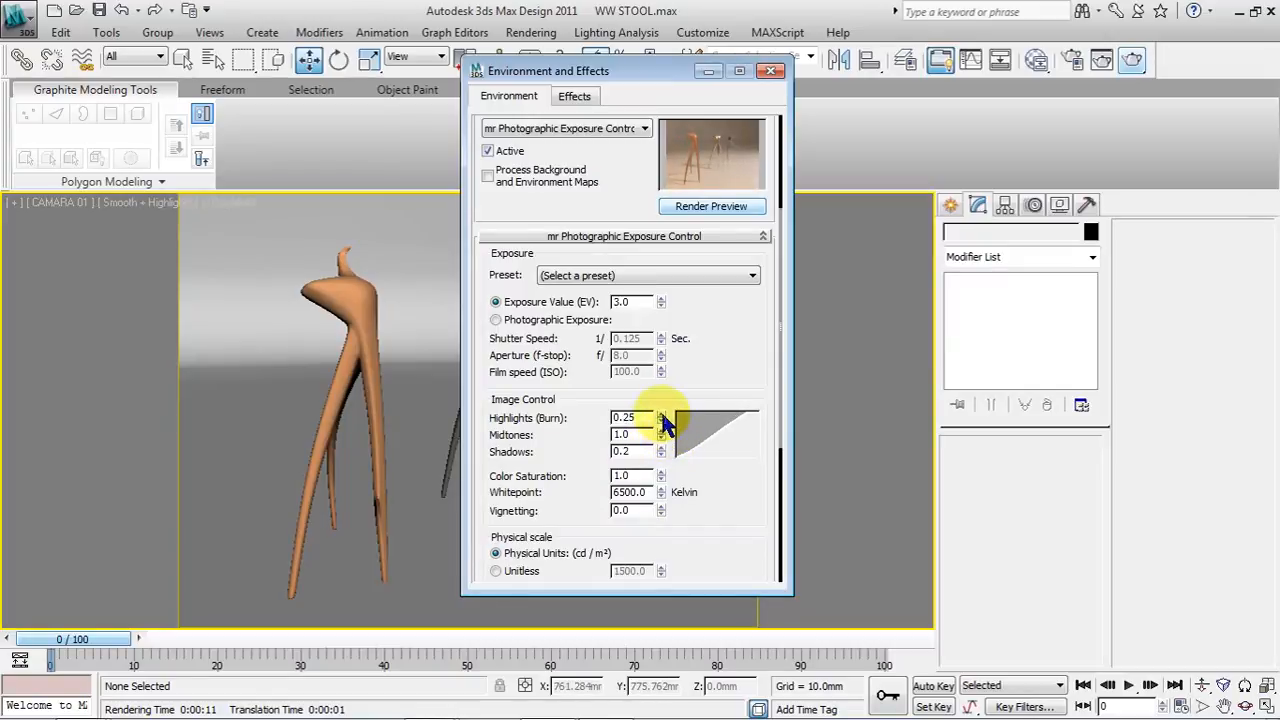
# Review the remaining photographic exposure settings and minimize the Environment and Effects window.
pyautogui.scroll(-4, 729, 329)
pyautogui.scroll(2, 734, 427)
pyautogui.scroll(4, 725, 428)
pyautogui.scroll(4, 723, 419)
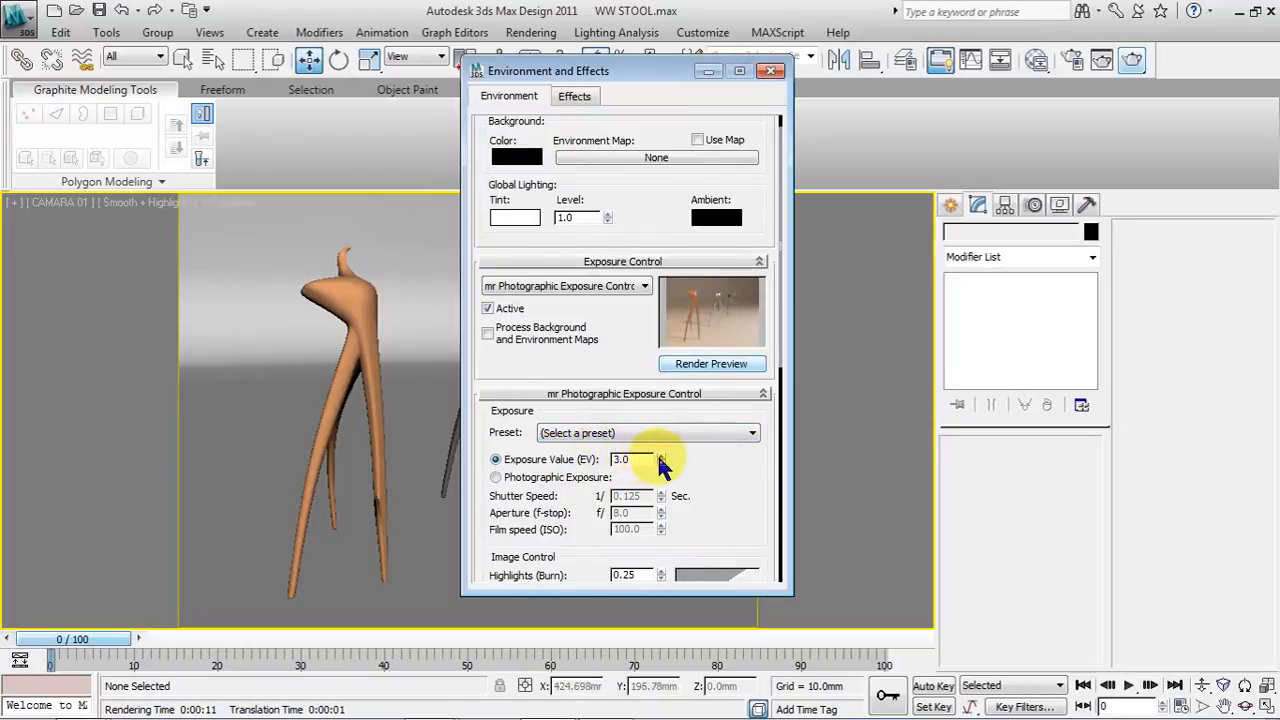
pyautogui.moveTo(661, 461)
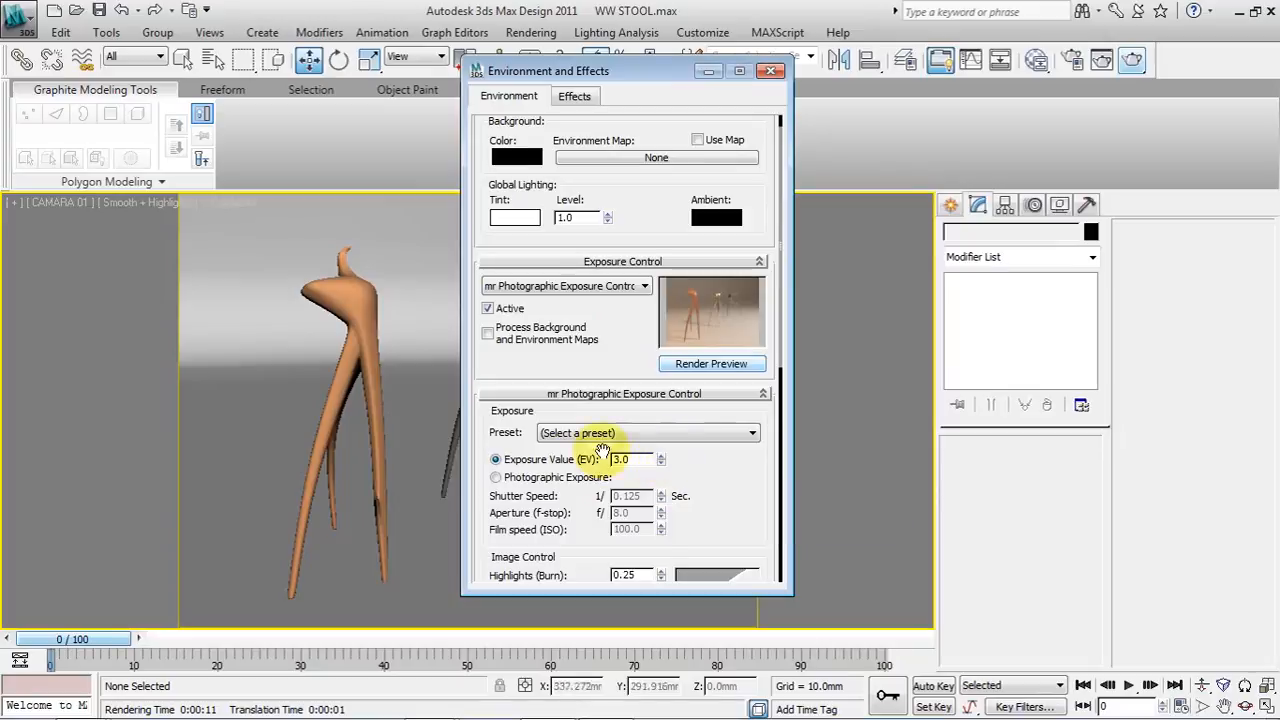
pyautogui.click(707, 72)
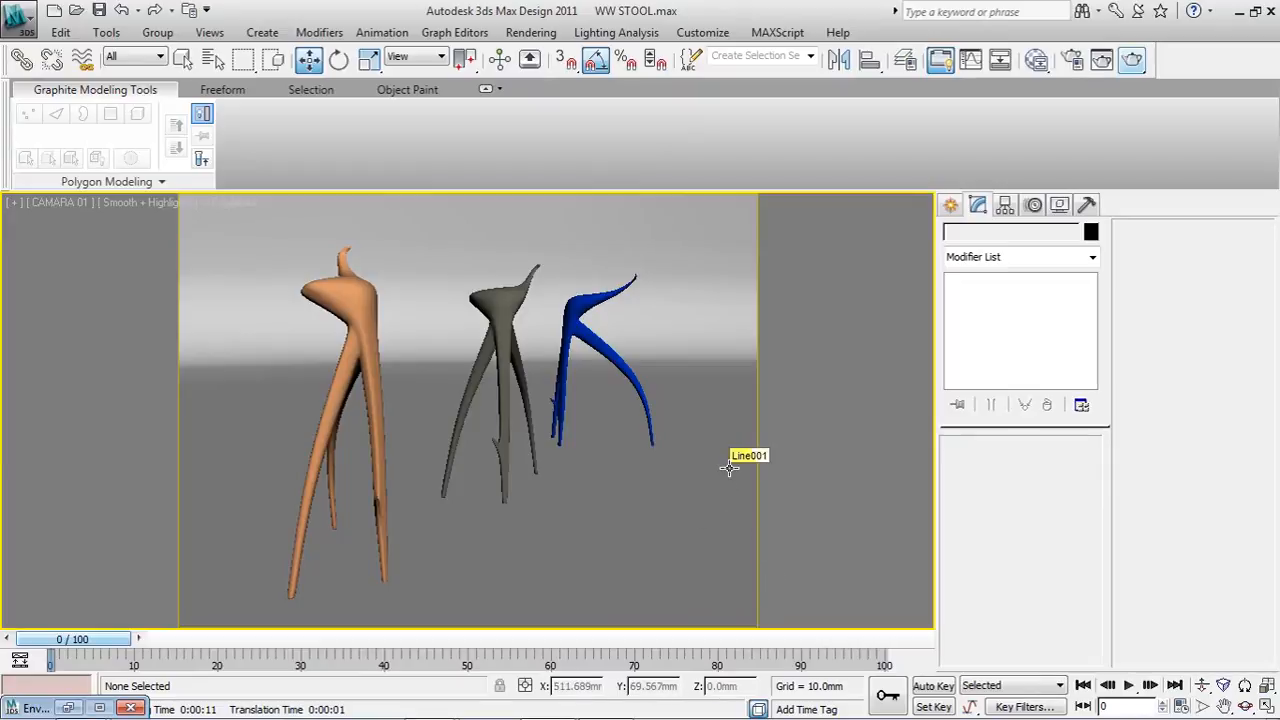
pyautogui.moveTo(714, 712)
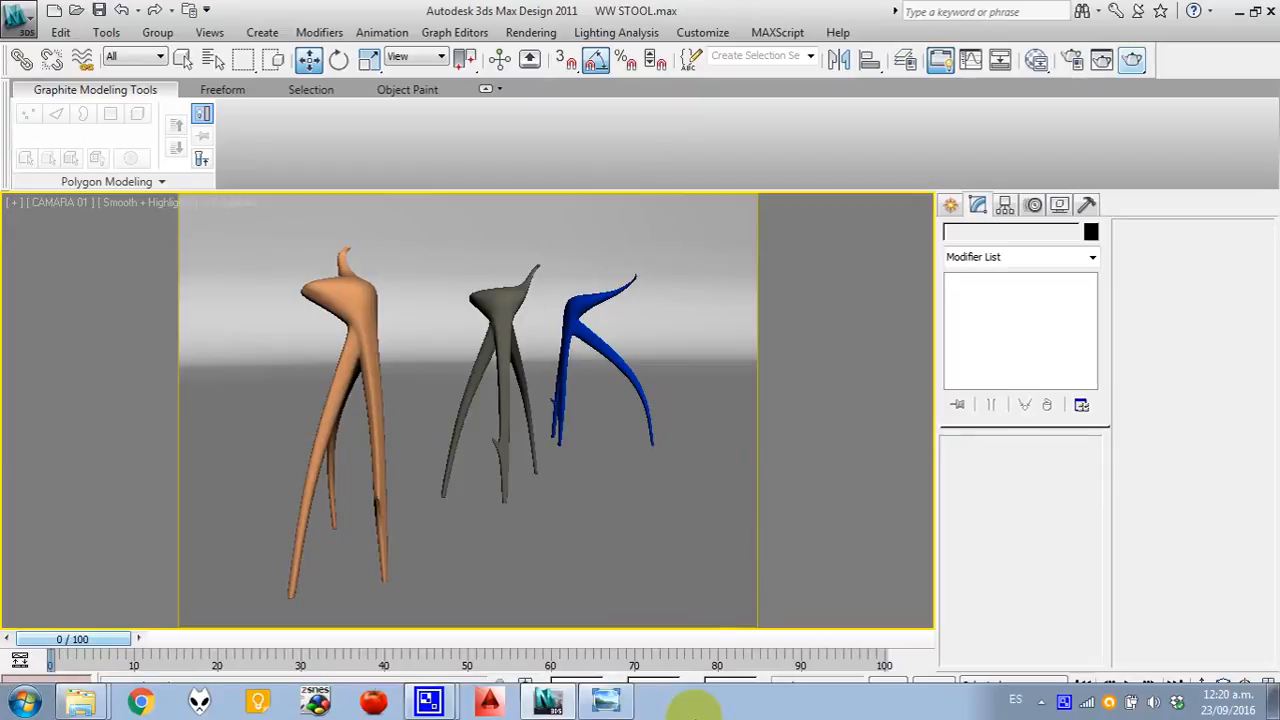
pyautogui.rightClick(1064, 703)
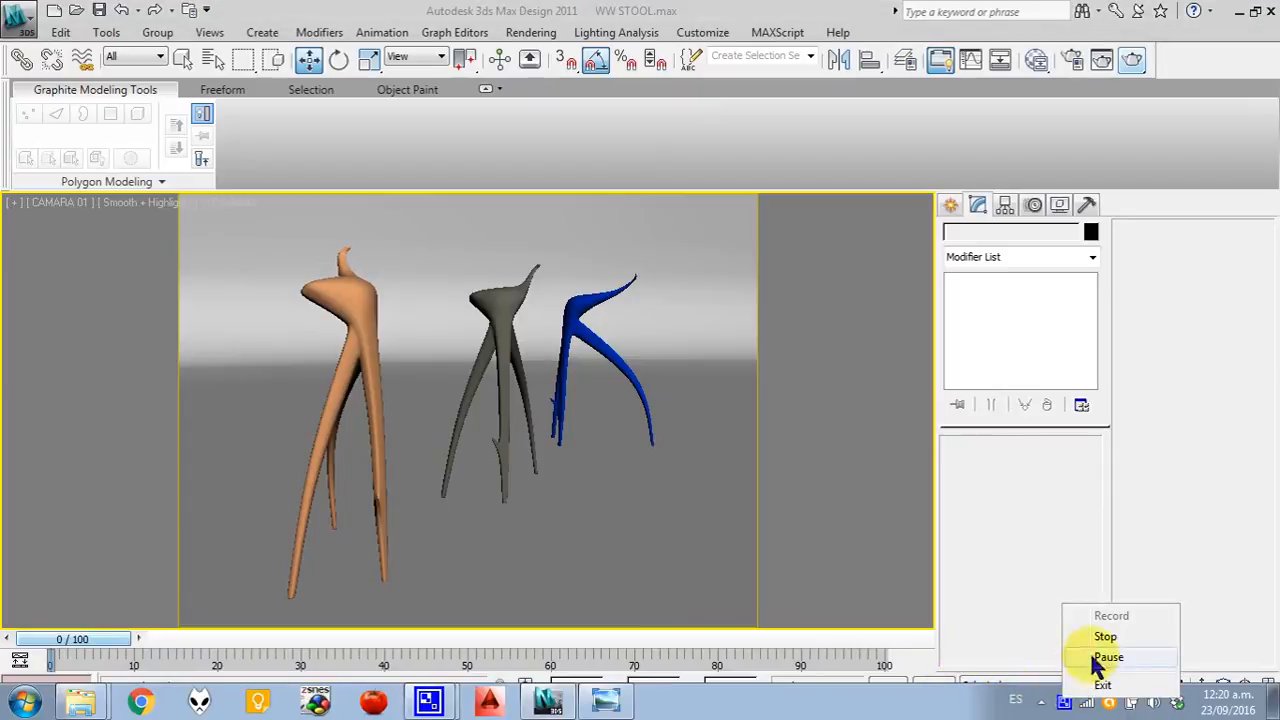
pyautogui.click(1094, 663)
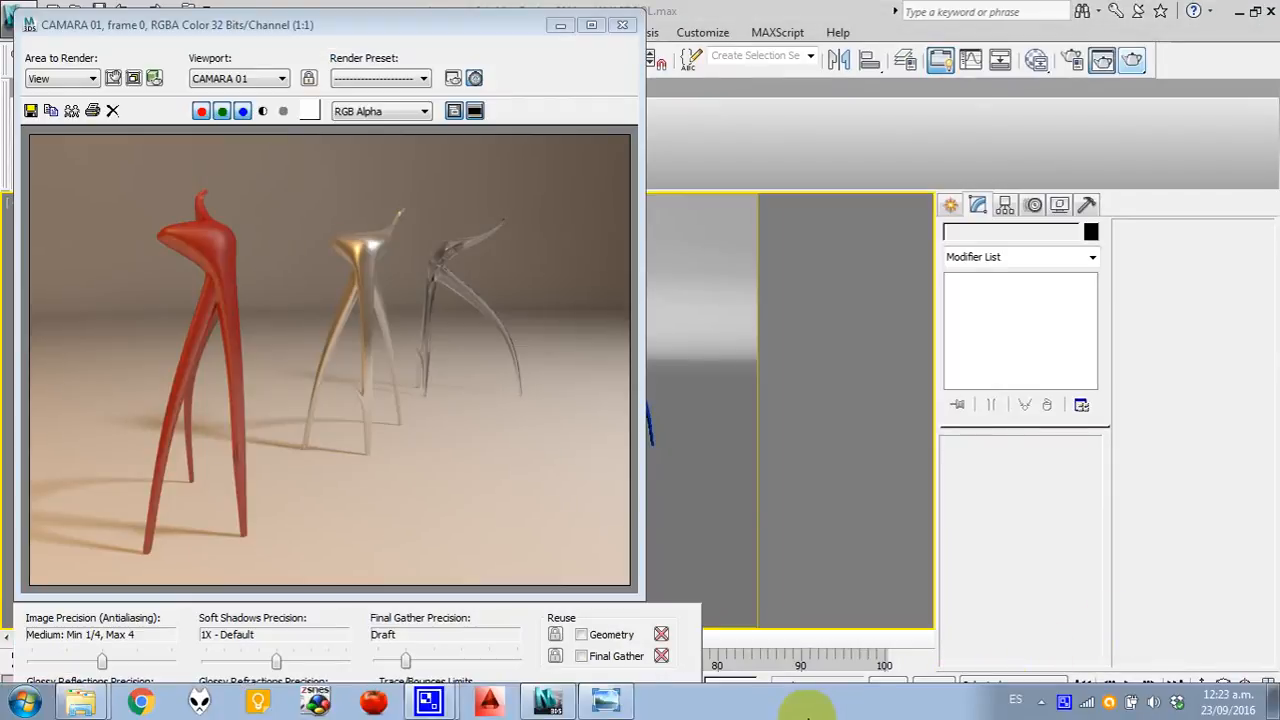
# Examine the finished CAMARA 01 render of the three stools and move its window clear of the main menus.
pyautogui.click(500, 30)
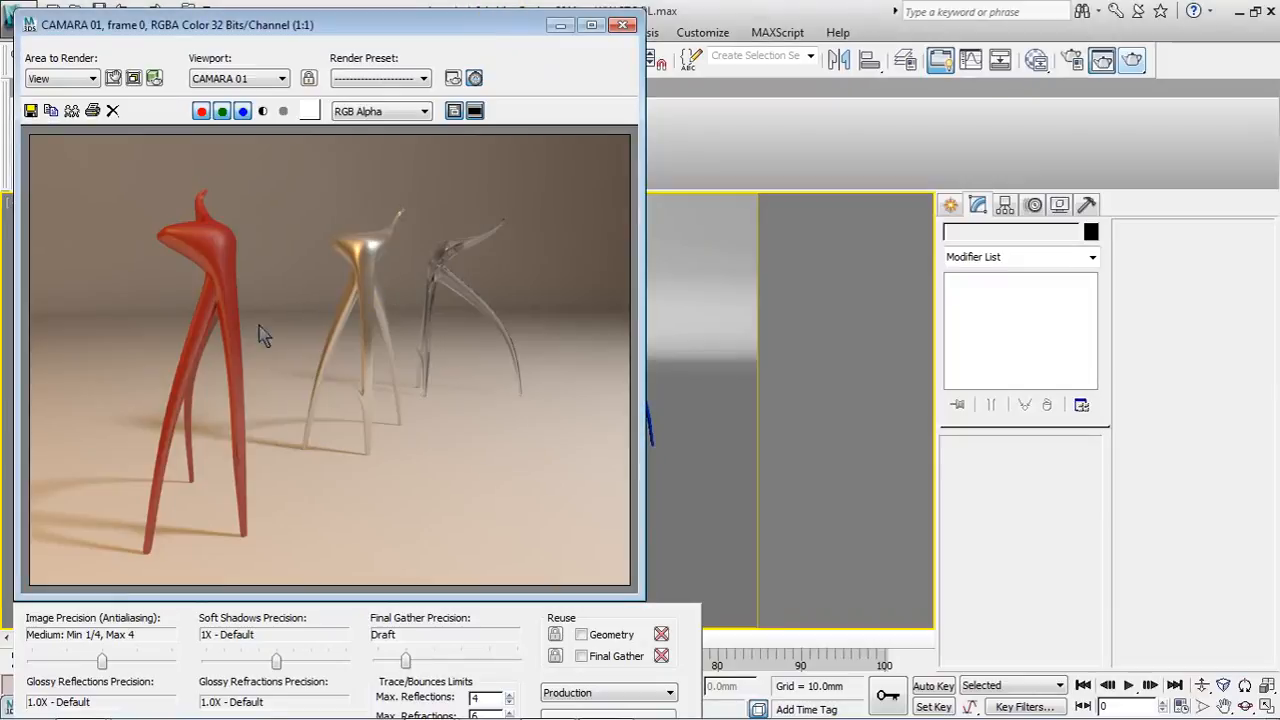
pyautogui.click(231, 506)
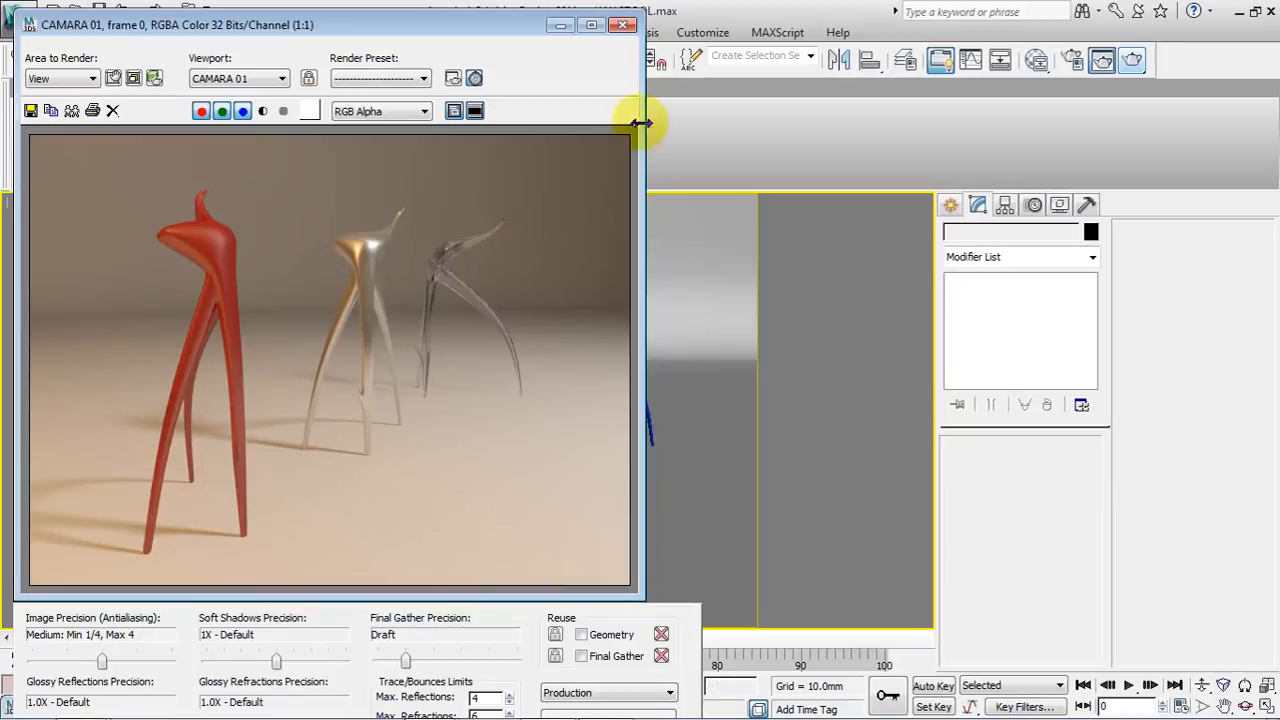
pyautogui.click(651, 14)
pyautogui.moveTo(509, 23); pyautogui.dragTo(505, 86)
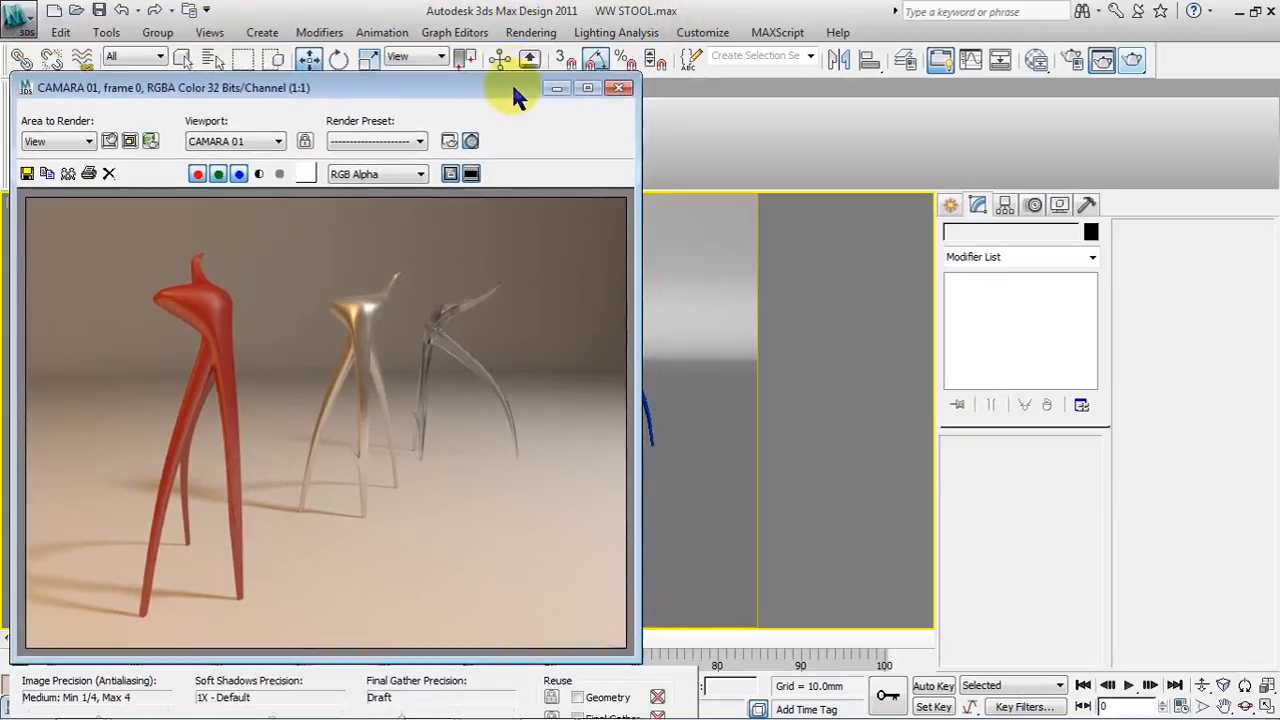
# Open the render setup beside the rendered image and set the output size to HDTV (video) at 1280x720.
pyautogui.click(530, 33)
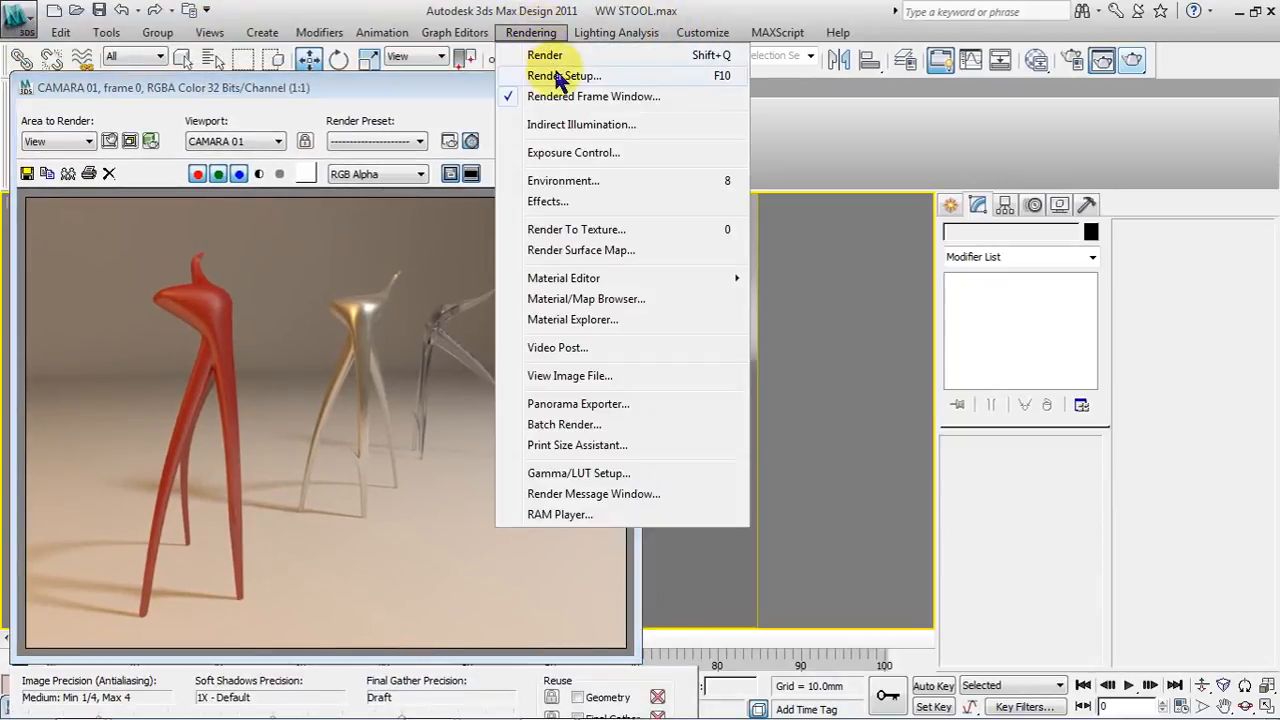
pyautogui.click(557, 77)
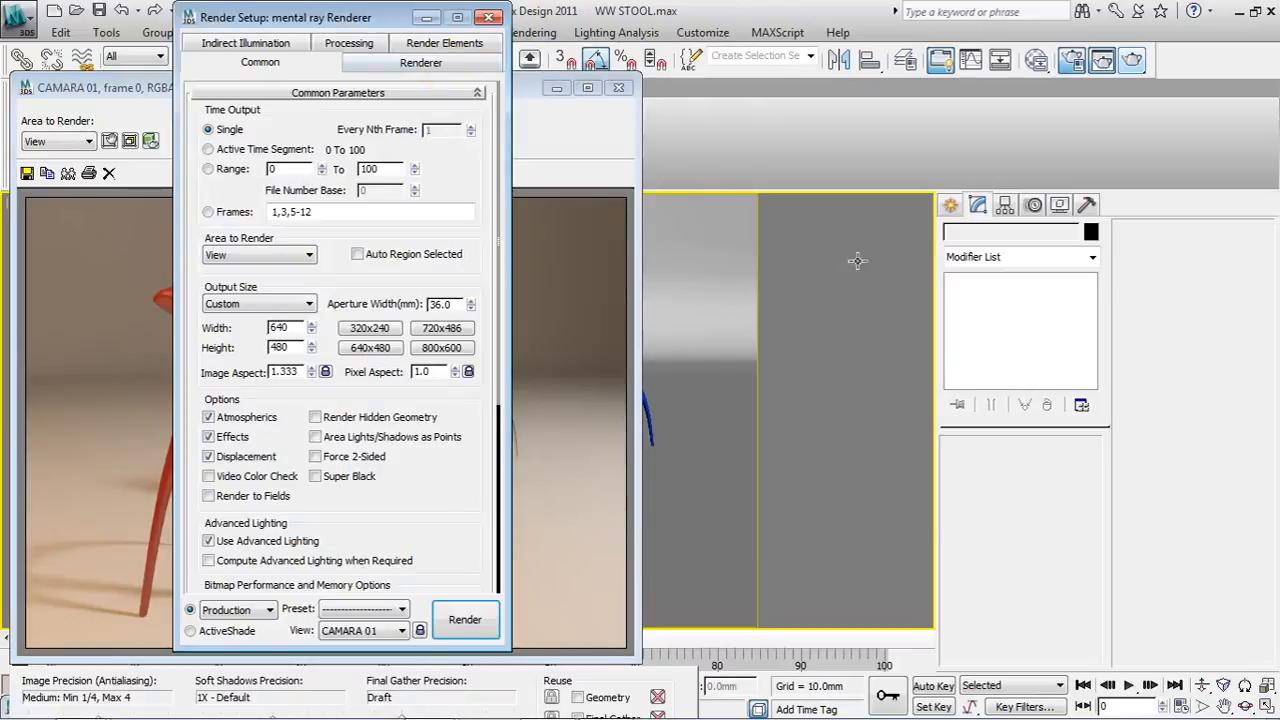
pyautogui.moveTo(317, 17); pyautogui.dragTo(782, 17)
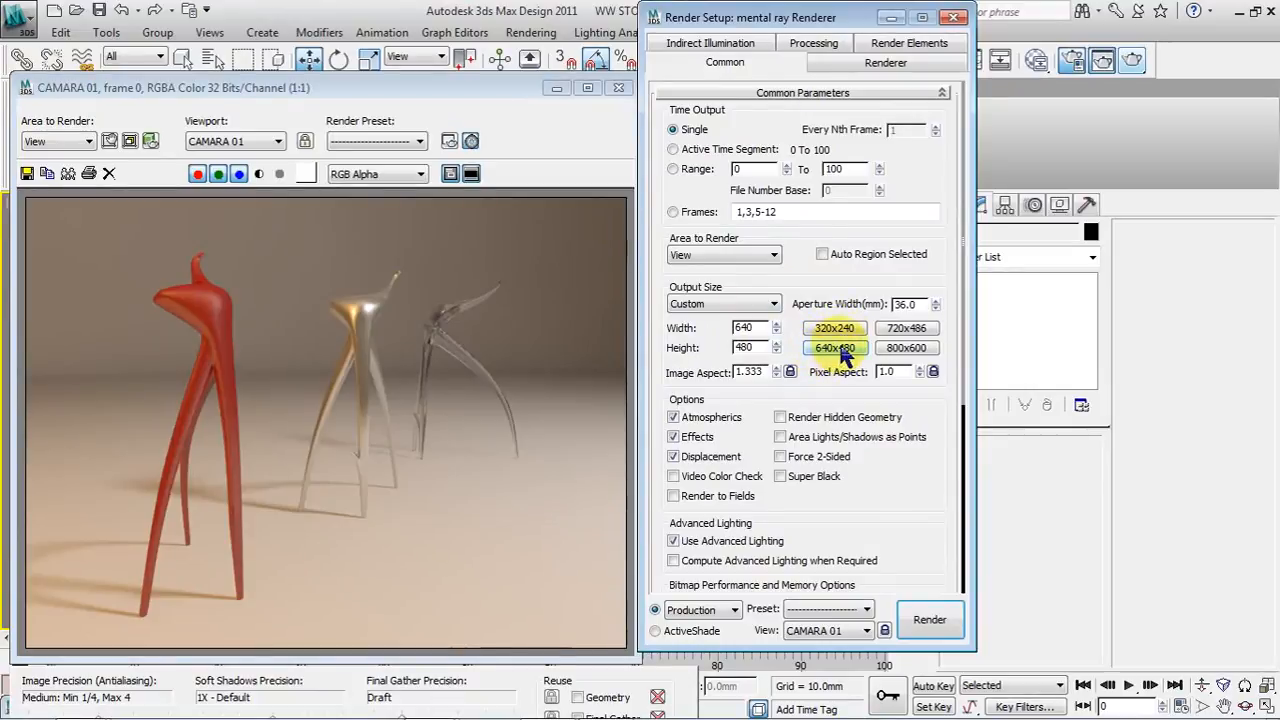
pyautogui.click(774, 305)
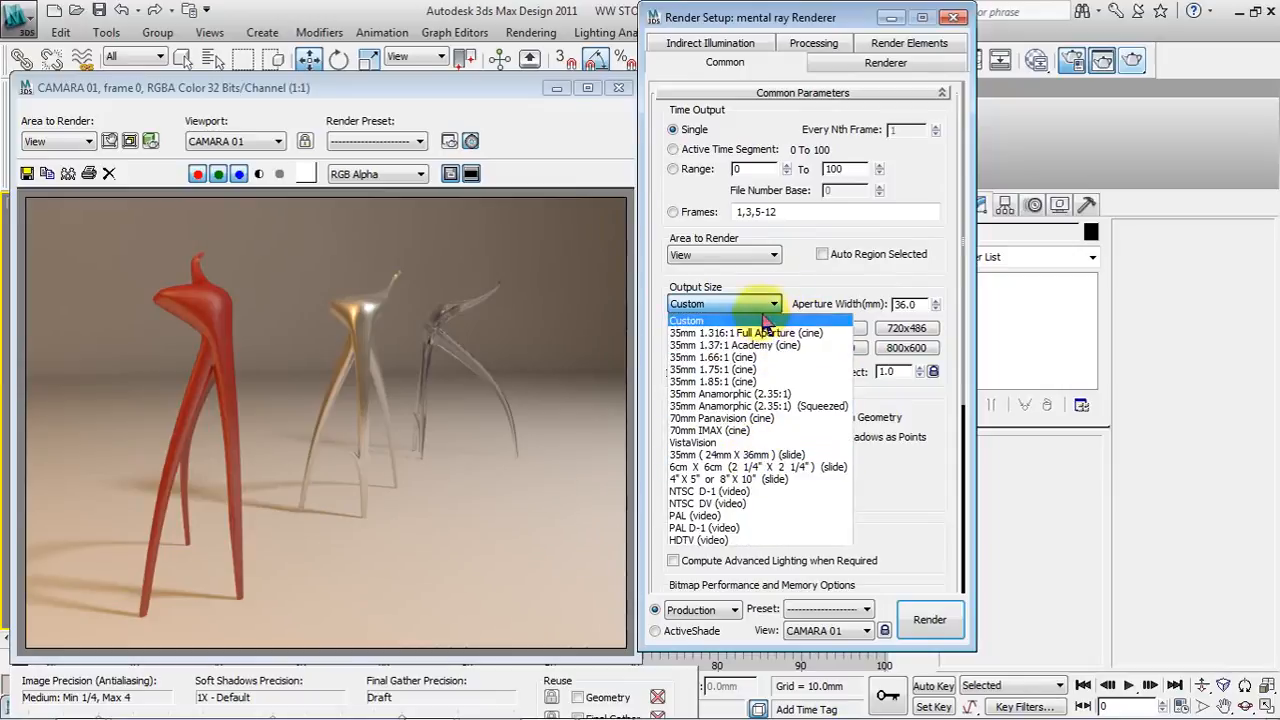
pyautogui.click(740, 305)
pyautogui.click(712, 302)
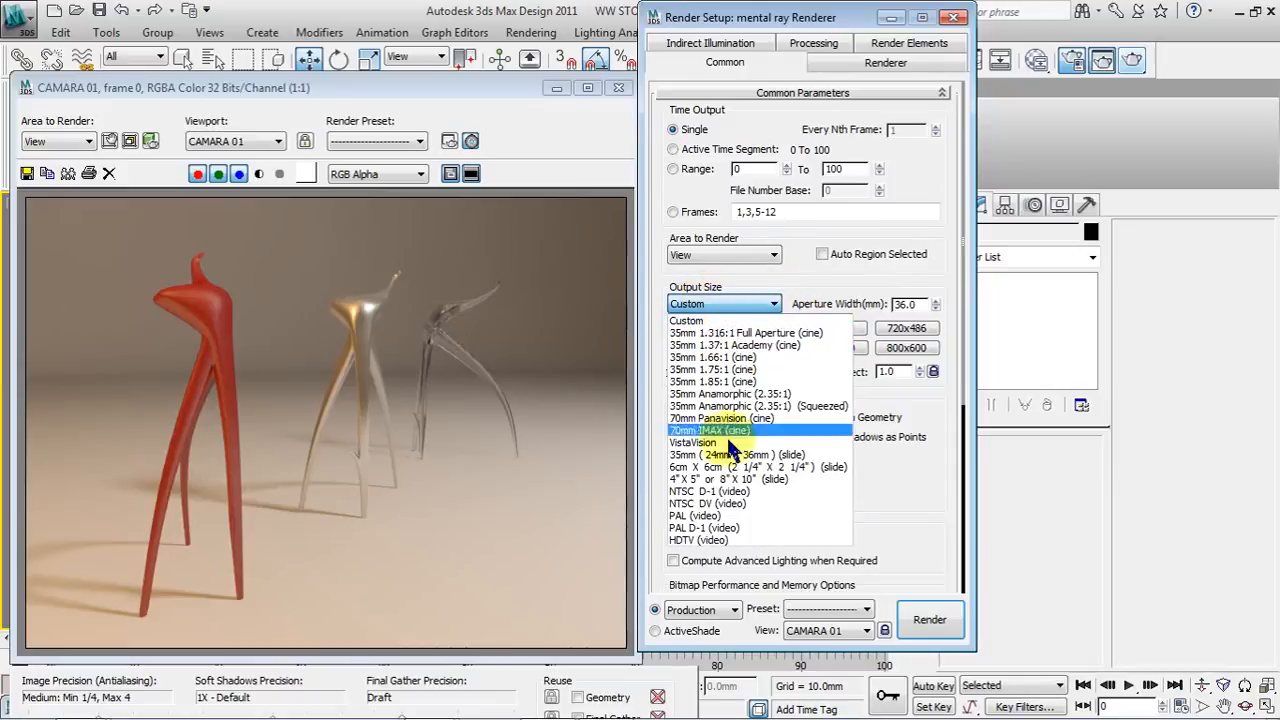
pyautogui.click(698, 540)
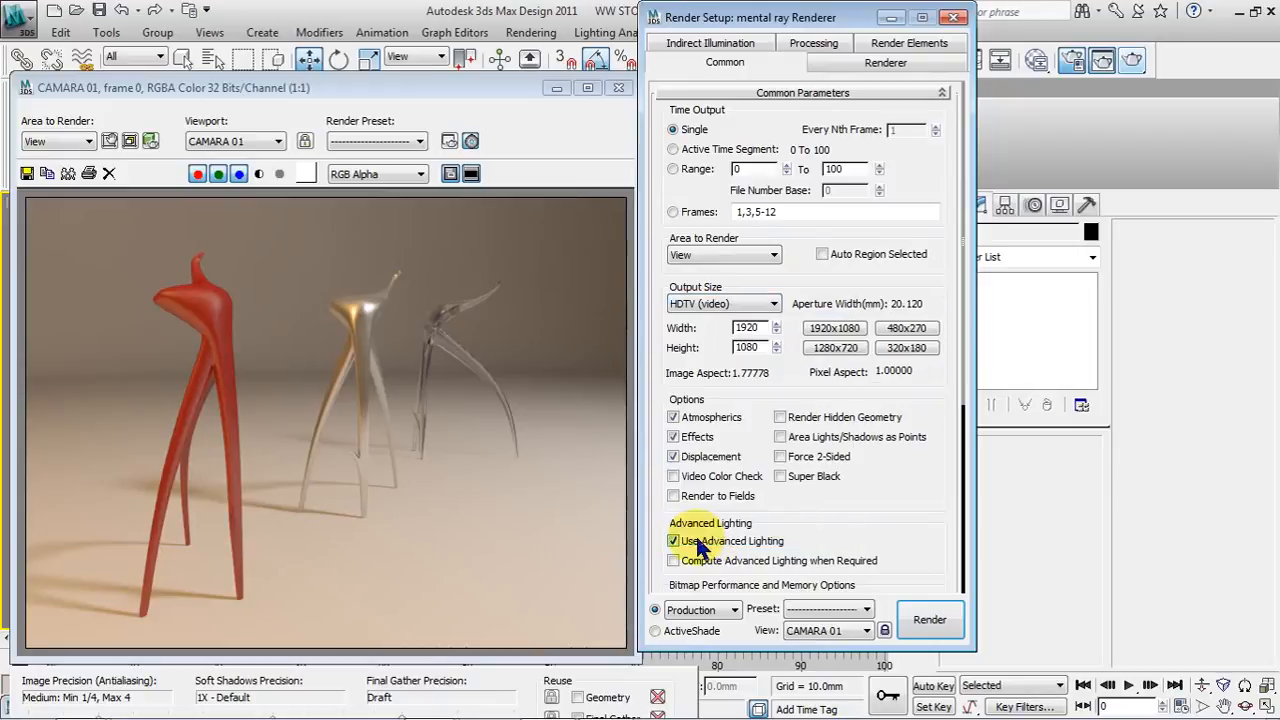
pyautogui.click(840, 352)
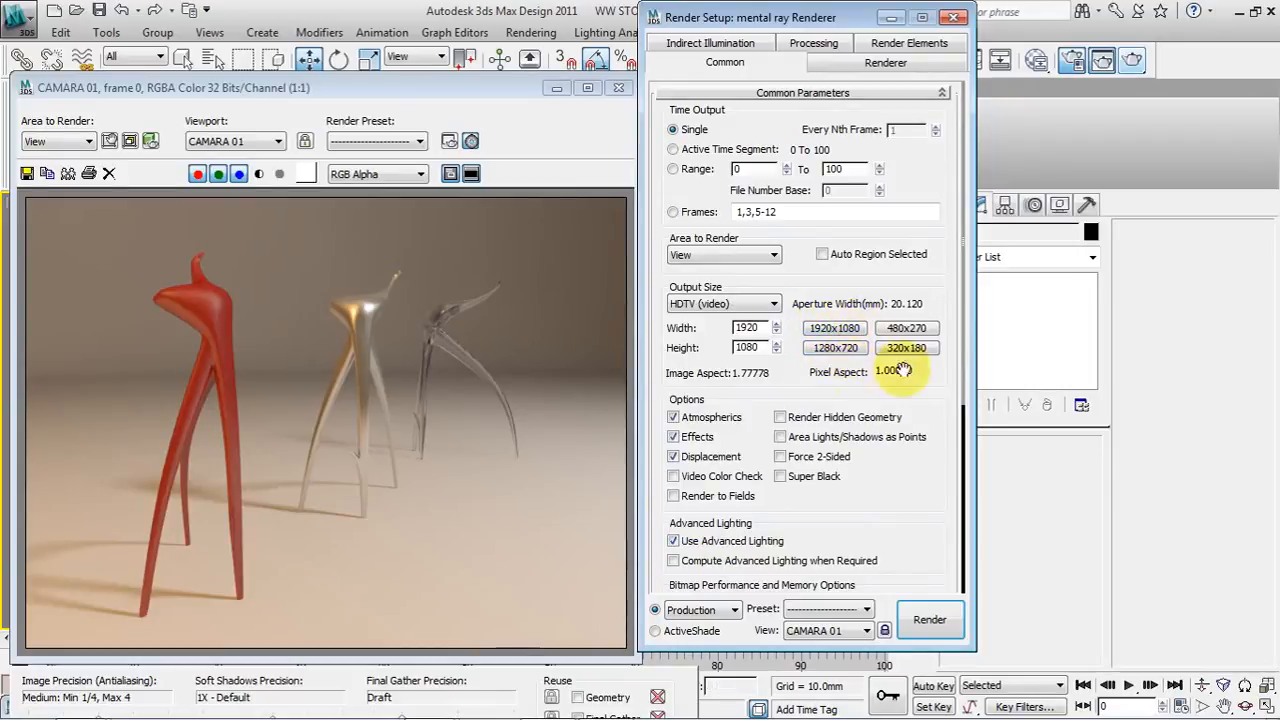
pyautogui.click(832, 350)
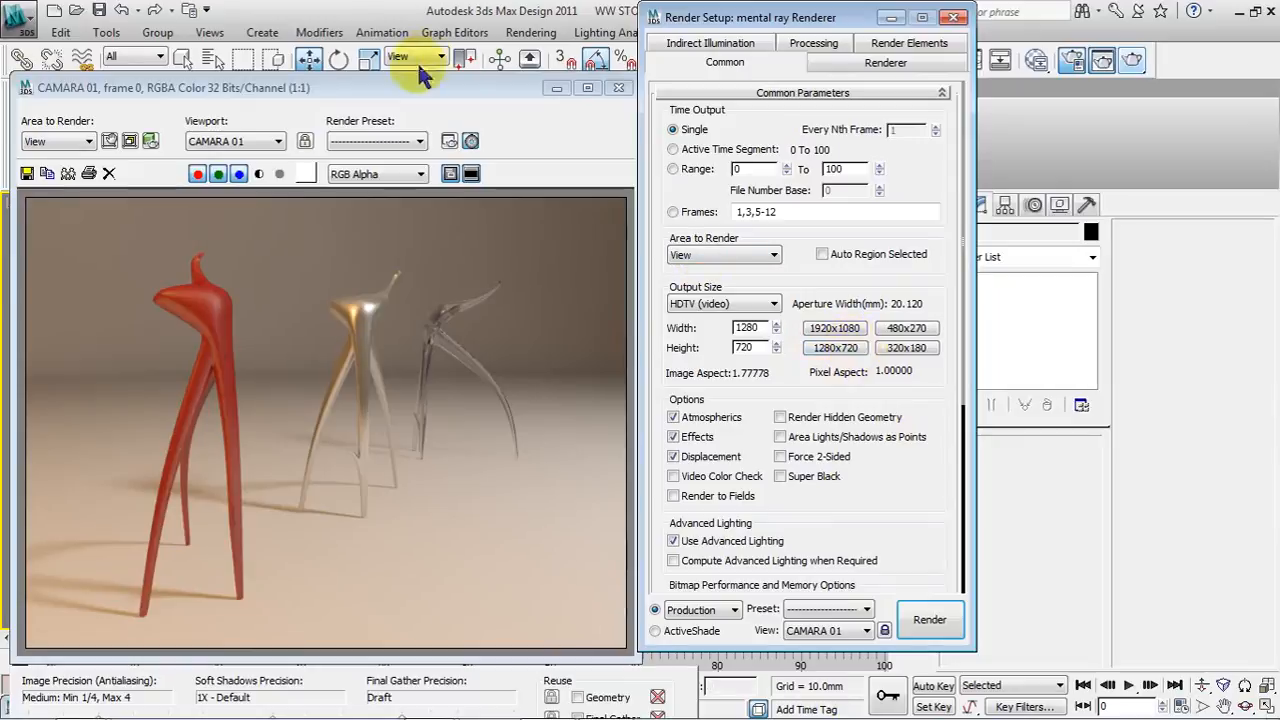
# Maximize the rendered frame window, set image precision to High: Min 1, Max 16, and final gather precision to Medium.
pyautogui.moveTo(449, 86); pyautogui.dragTo(451, 20)
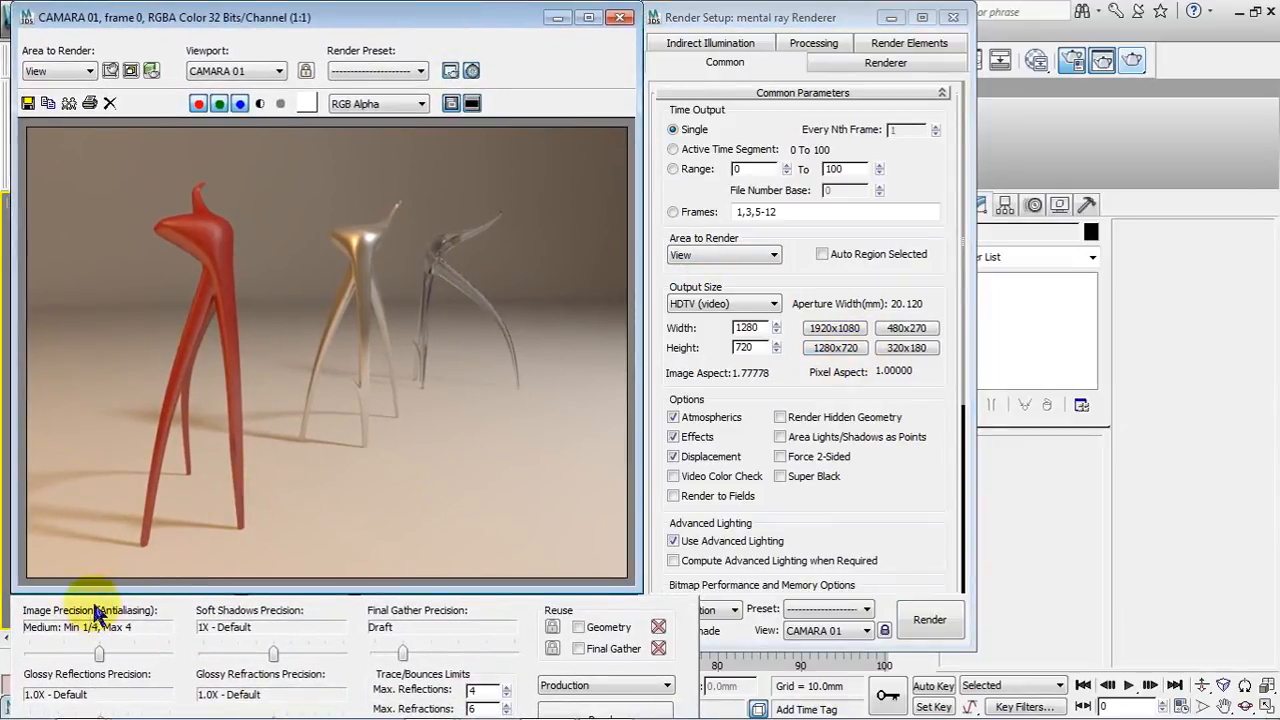
pyautogui.moveTo(431, 26); pyautogui.dragTo(428, 16)
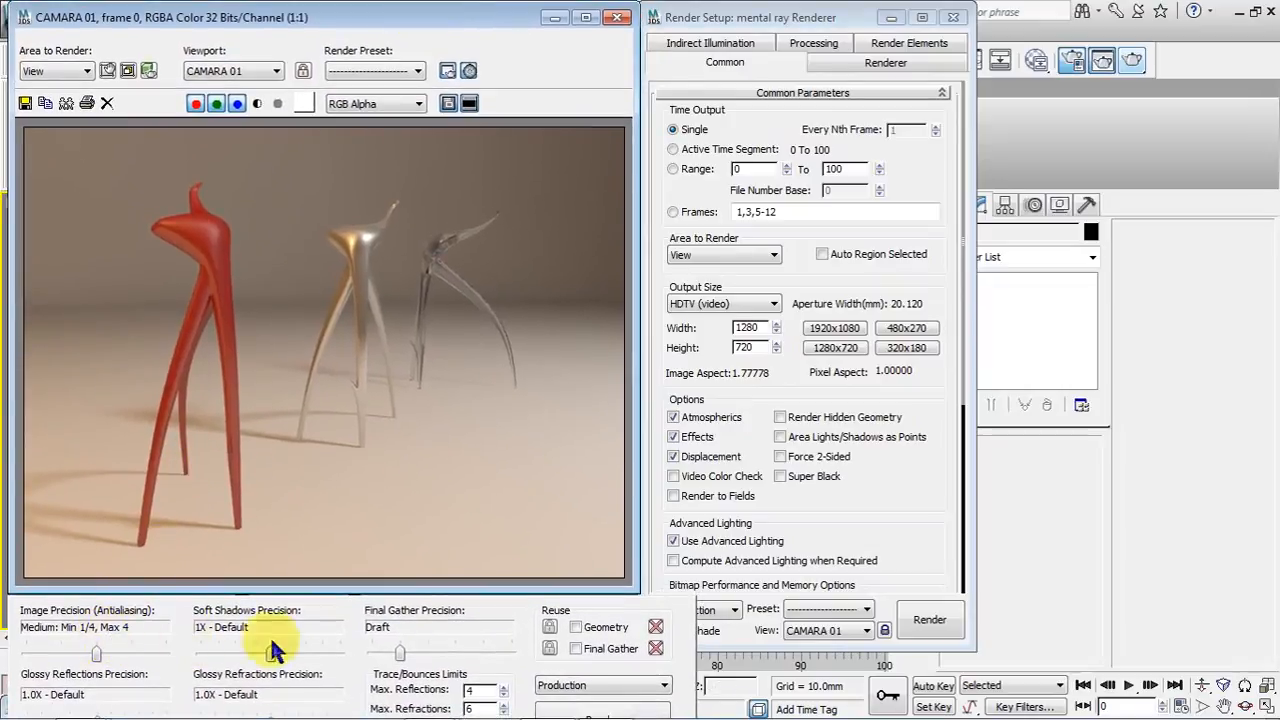
pyautogui.moveTo(519, 25); pyautogui.dragTo(540, 8)
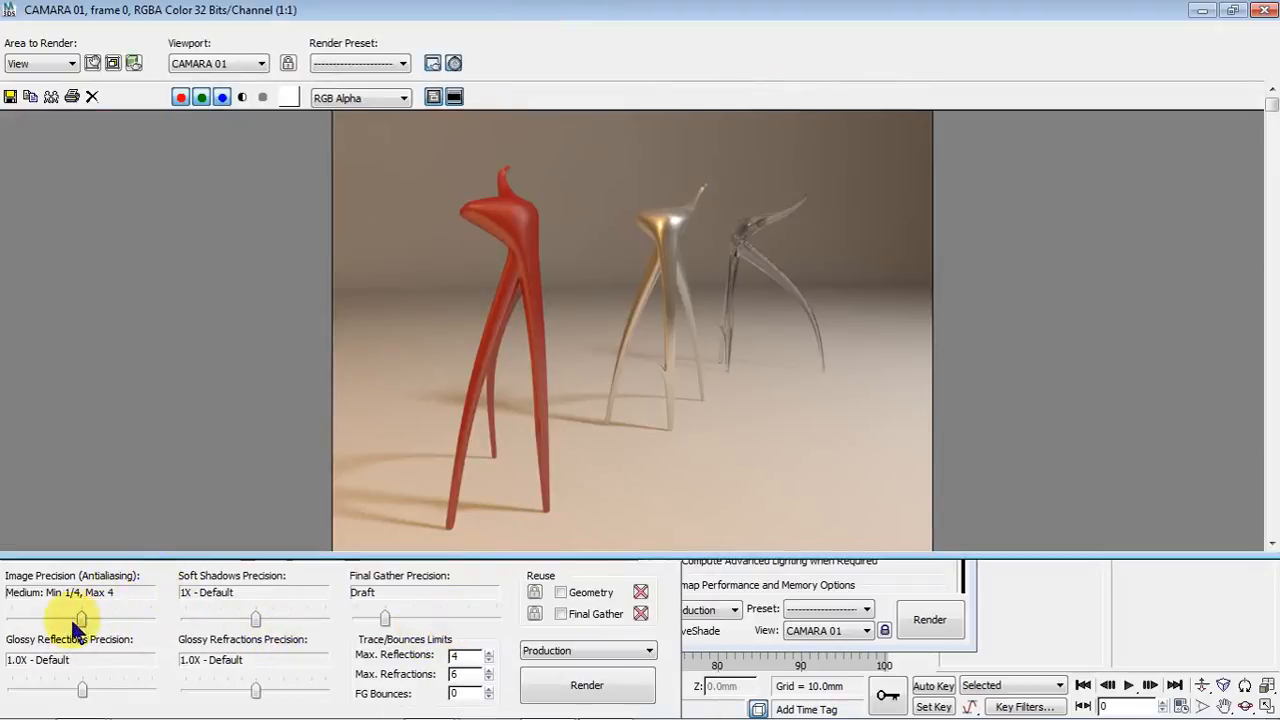
pyautogui.moveTo(95, 622); pyautogui.dragTo(114, 617)
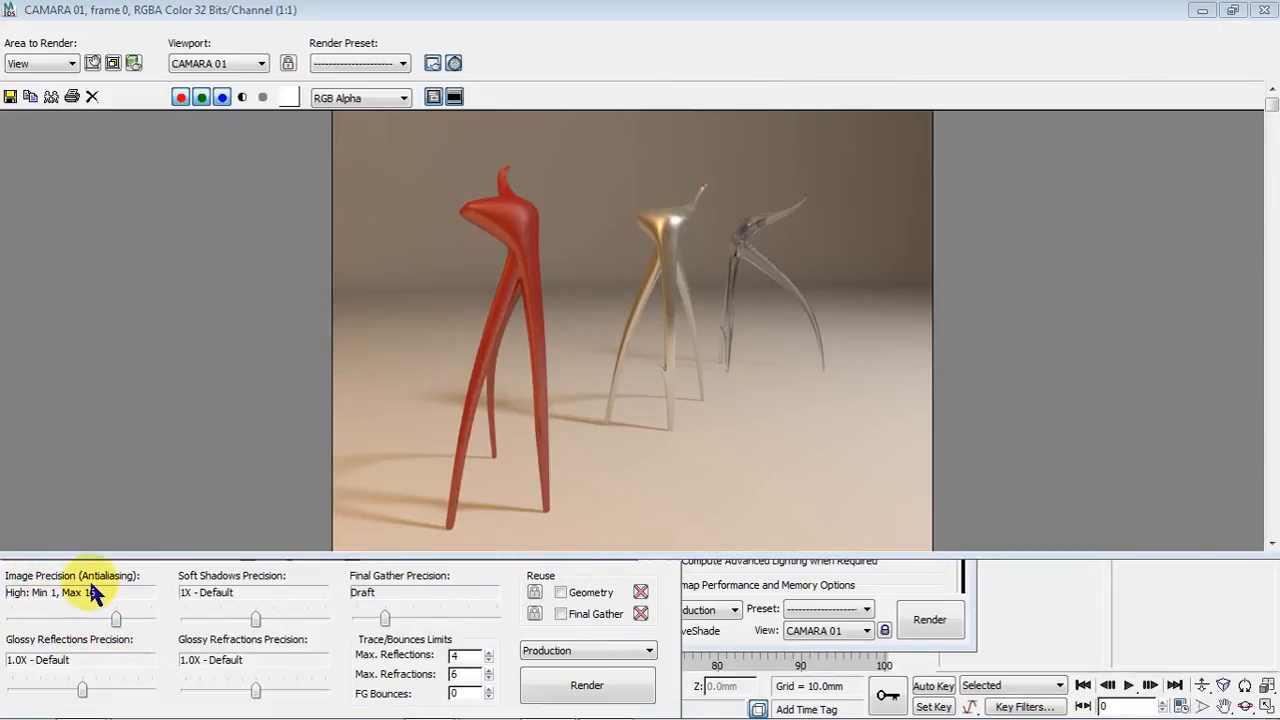
pyautogui.moveTo(384, 617); pyautogui.dragTo(440, 620)
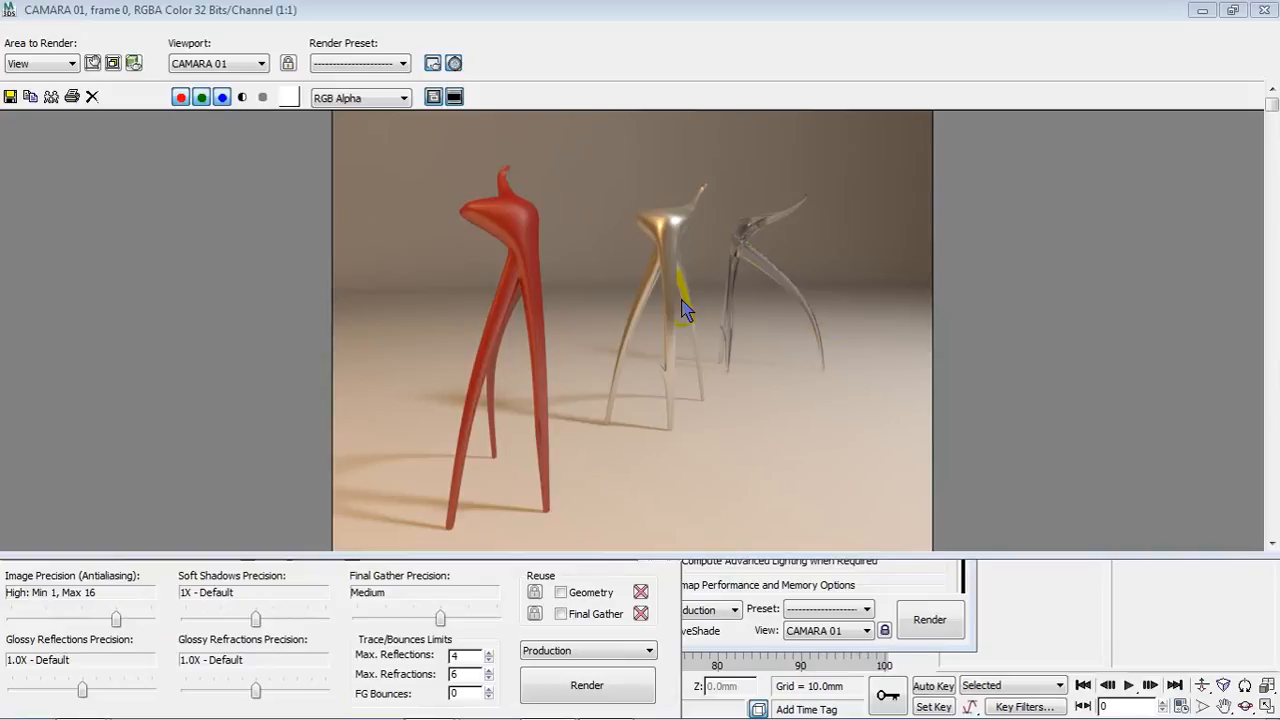
pyautogui.moveTo(910, 712)
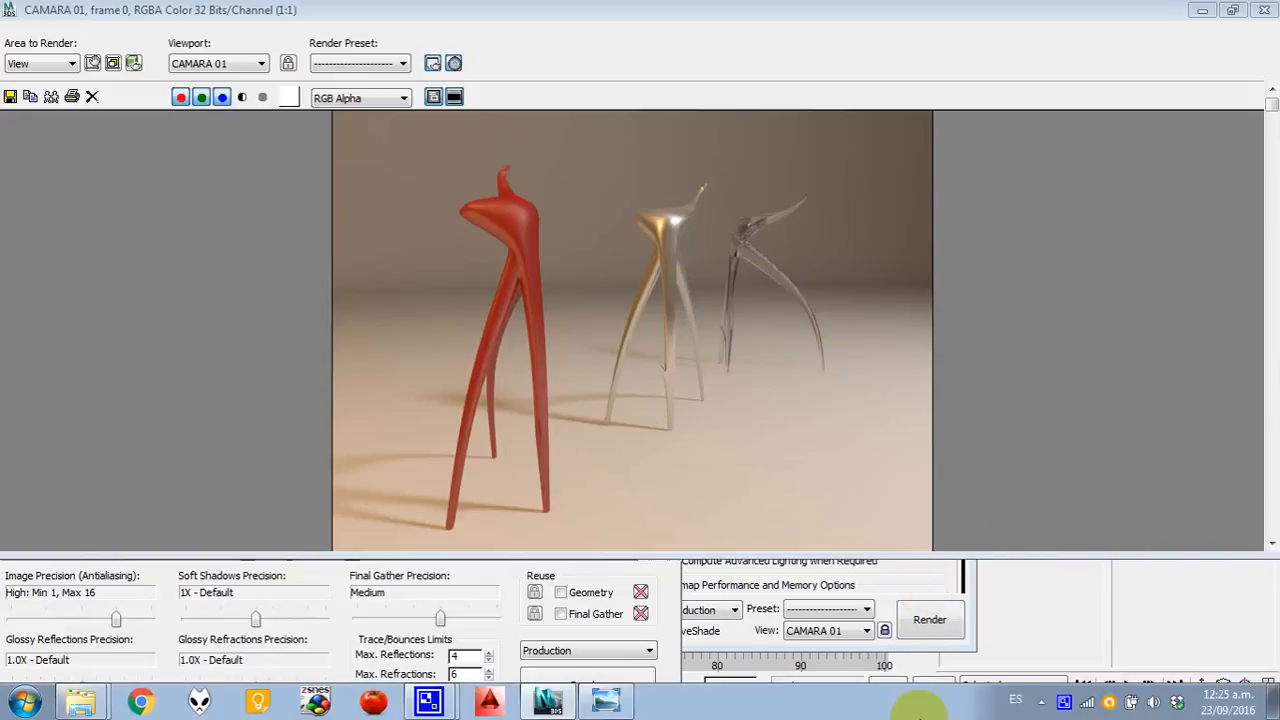
pyautogui.rightClick(1081, 704)
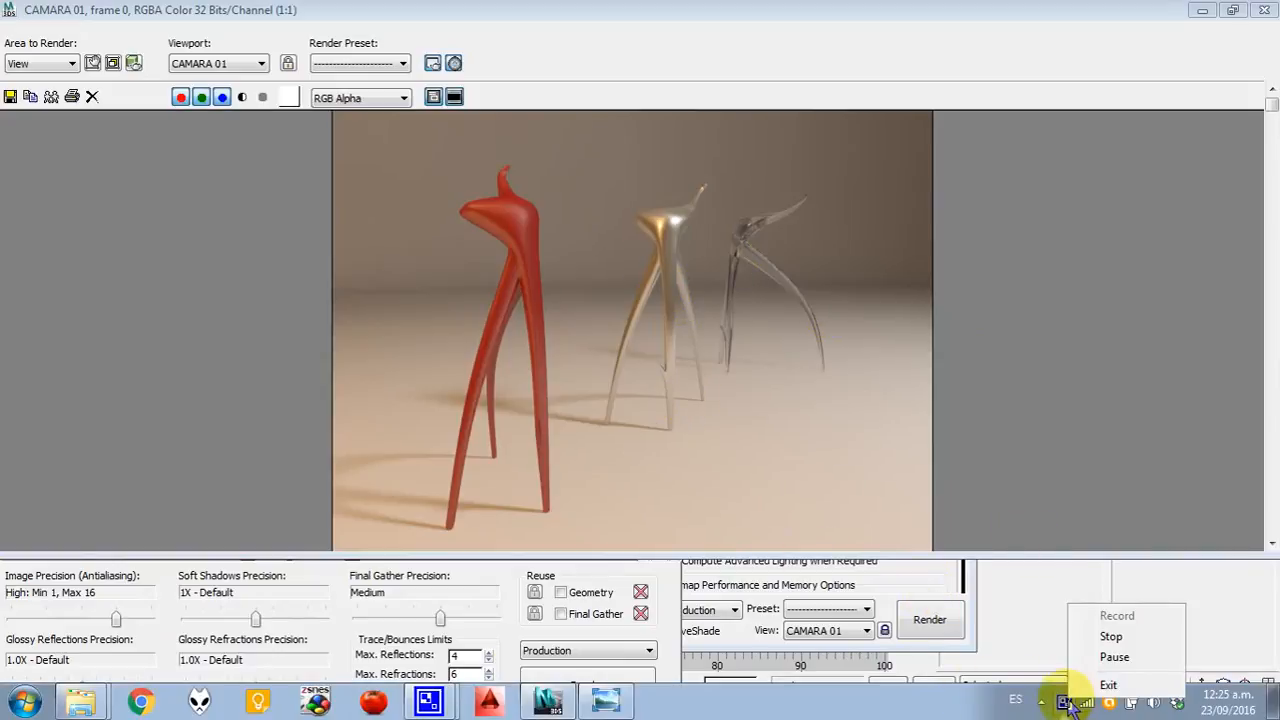
pyautogui.click(1108, 657)
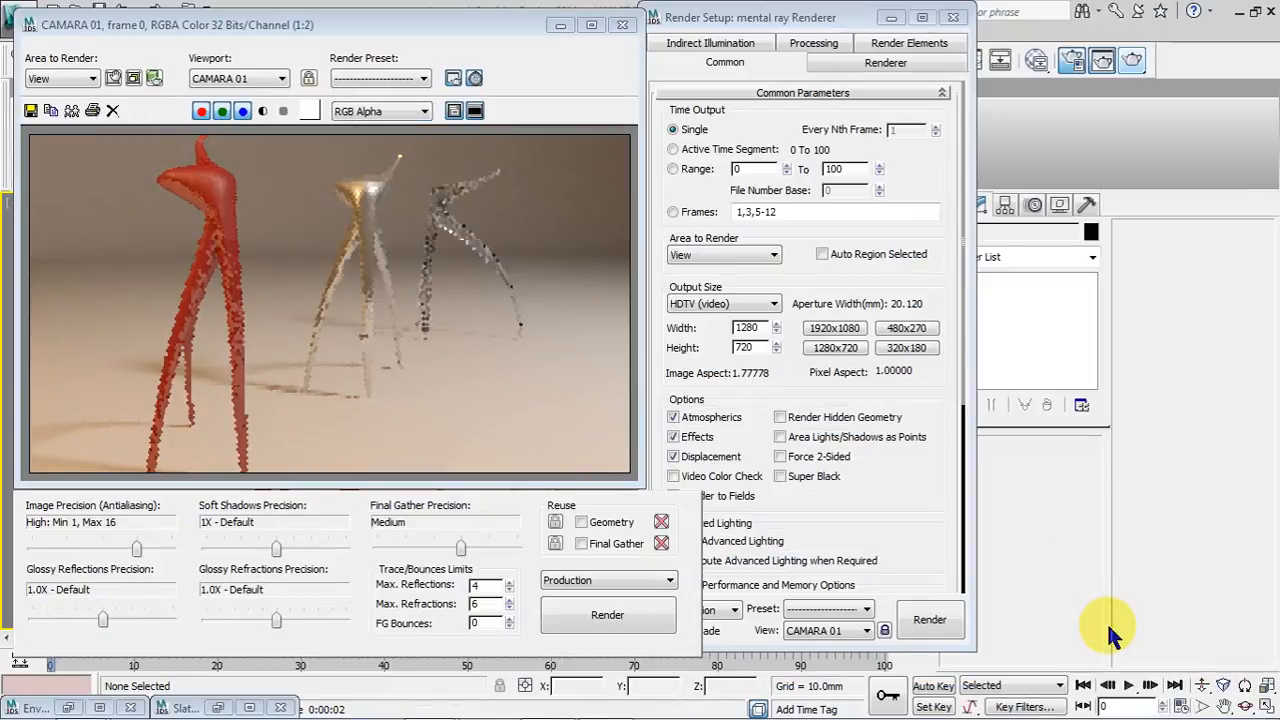
# Review the output size presets without changing HDTV (video), minimize the render setup and close the rendered frame window.
pyautogui.click(507, 30)
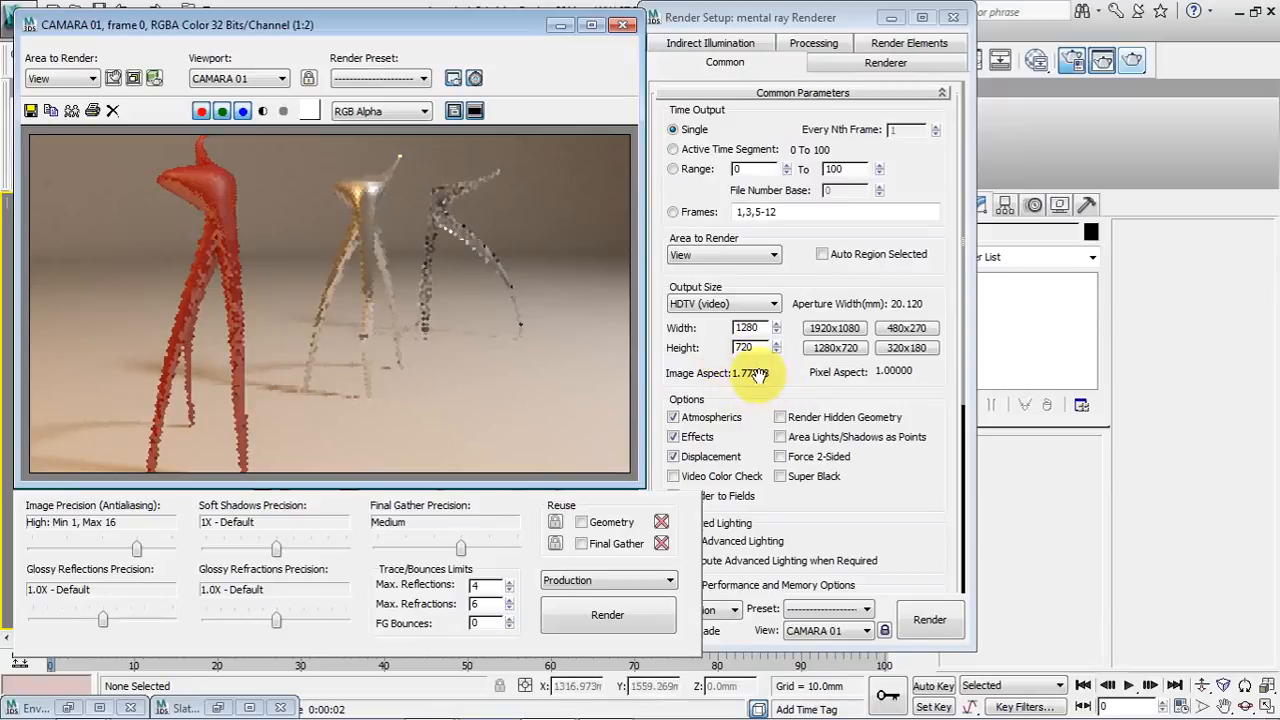
pyautogui.click(750, 305)
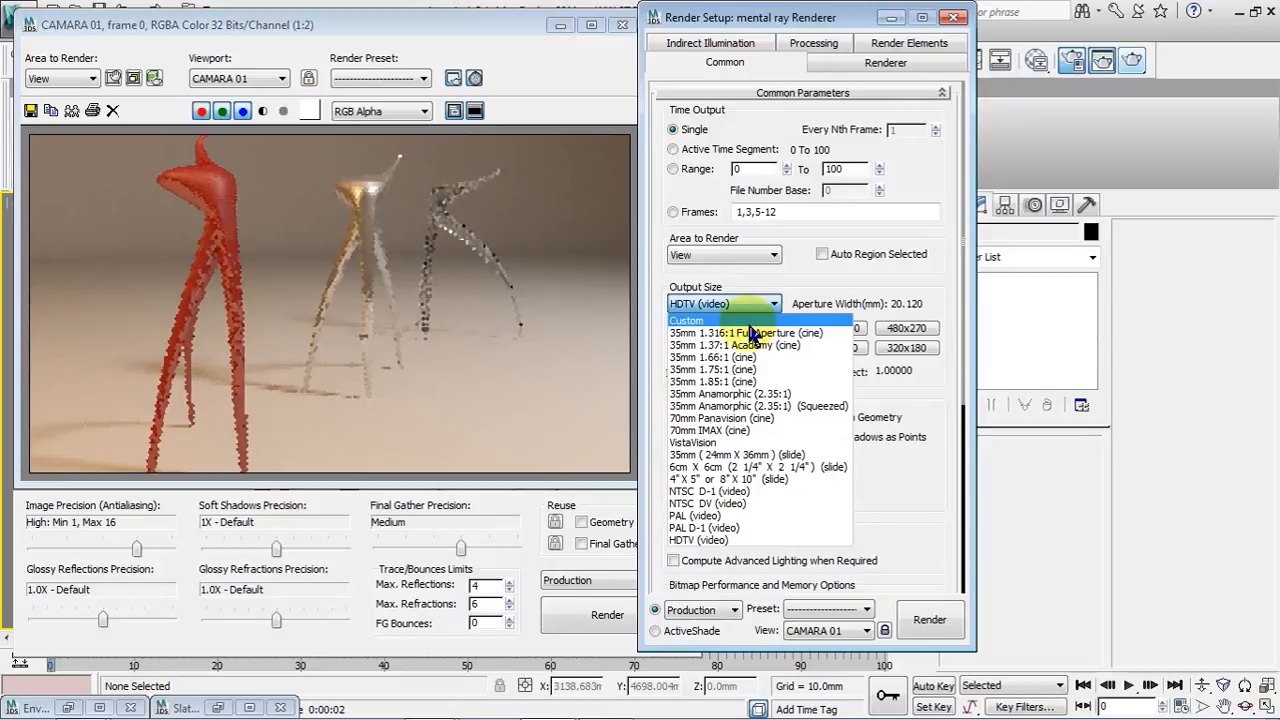
pyautogui.click(932, 394)
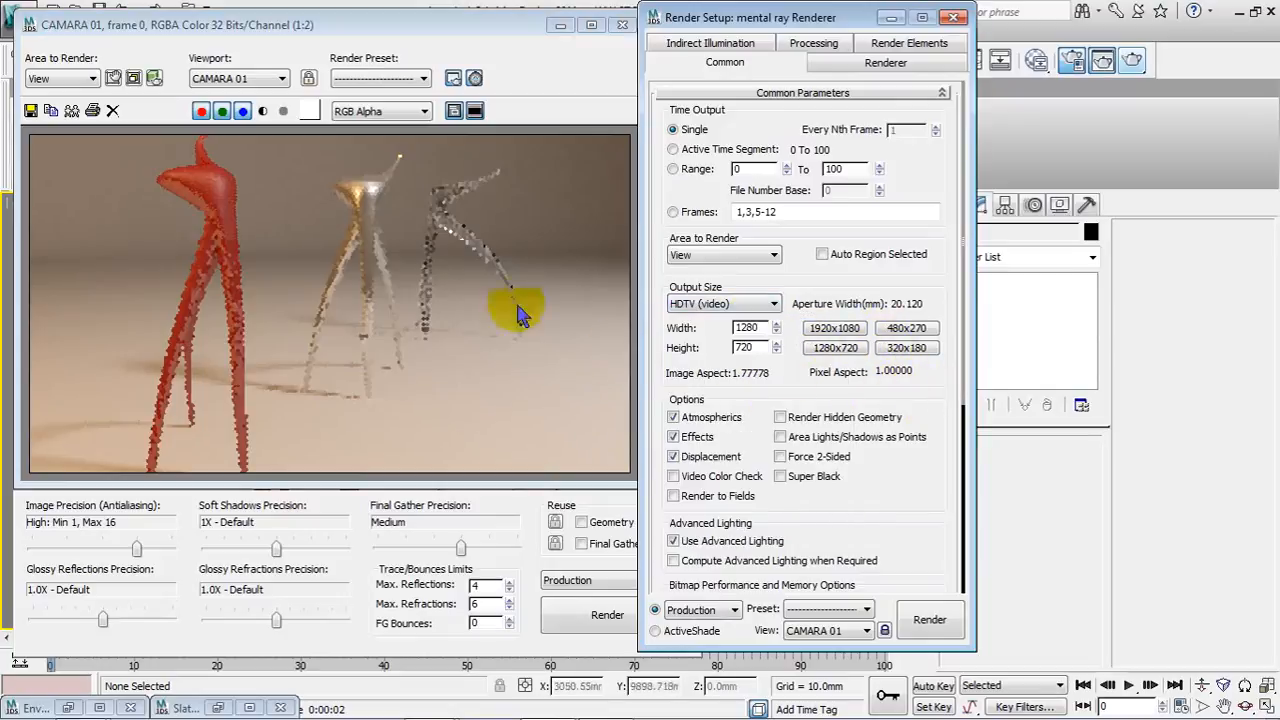
pyautogui.click(889, 18)
pyautogui.click(621, 24)
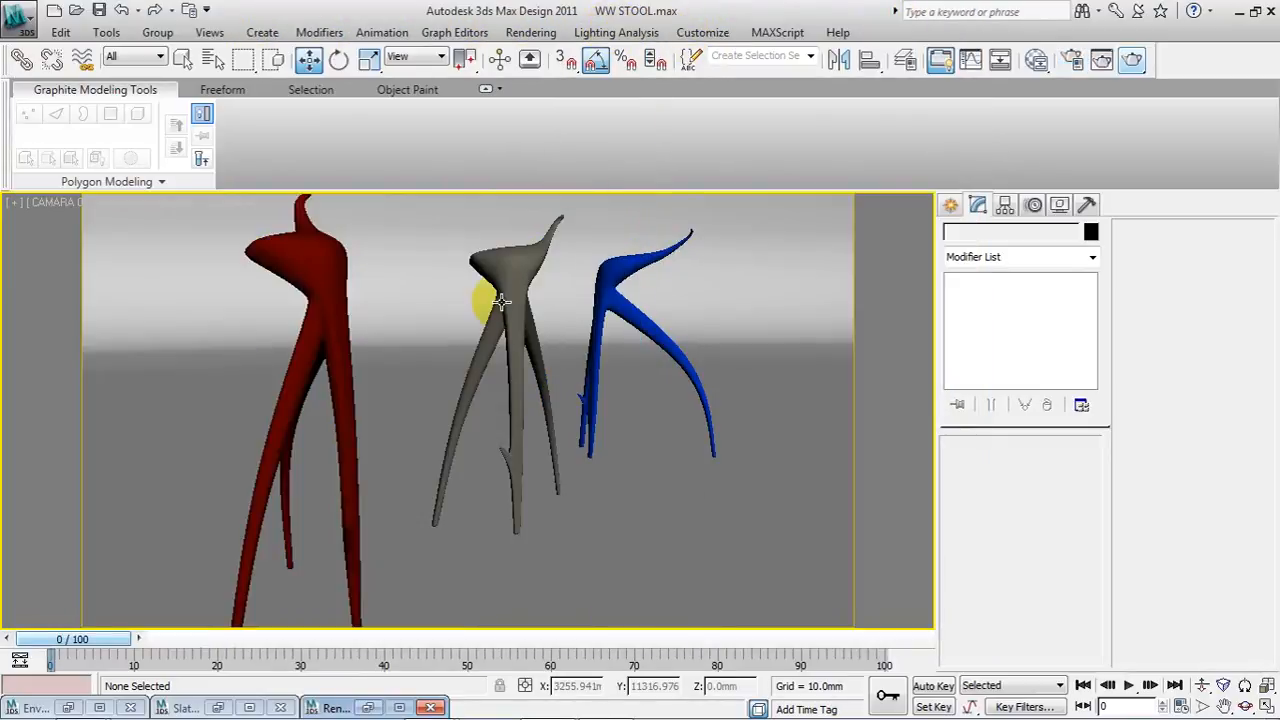
# Dolly CAMARA 01 back until all three stools fit fully in the frame, and restore the minimized render setup.
pyautogui.click(1202, 685)
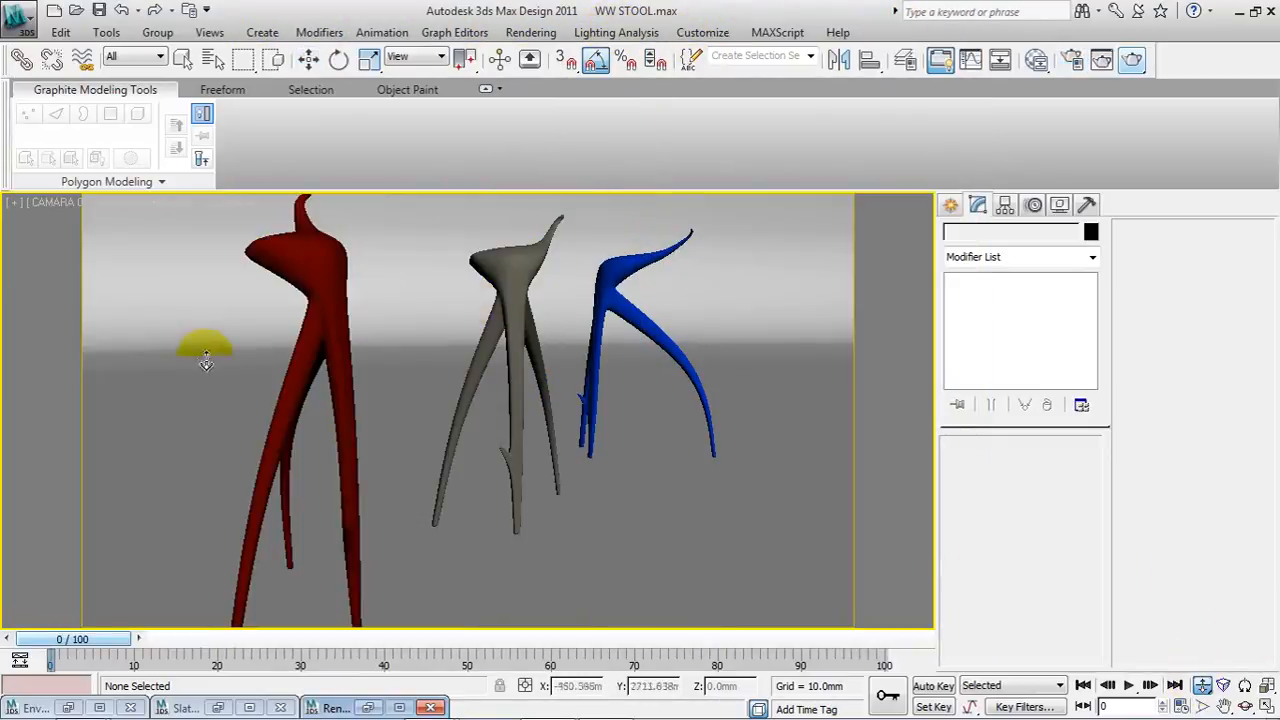
pyautogui.moveTo(456, 345); pyautogui.dragTo(464, 364)
pyautogui.moveTo(488, 384)
pyautogui.mouseDown(button='middle')
pyautogui.moveTo(486, 366)
pyautogui.moveTo(499, 373)
pyautogui.mouseUp(button='middle')
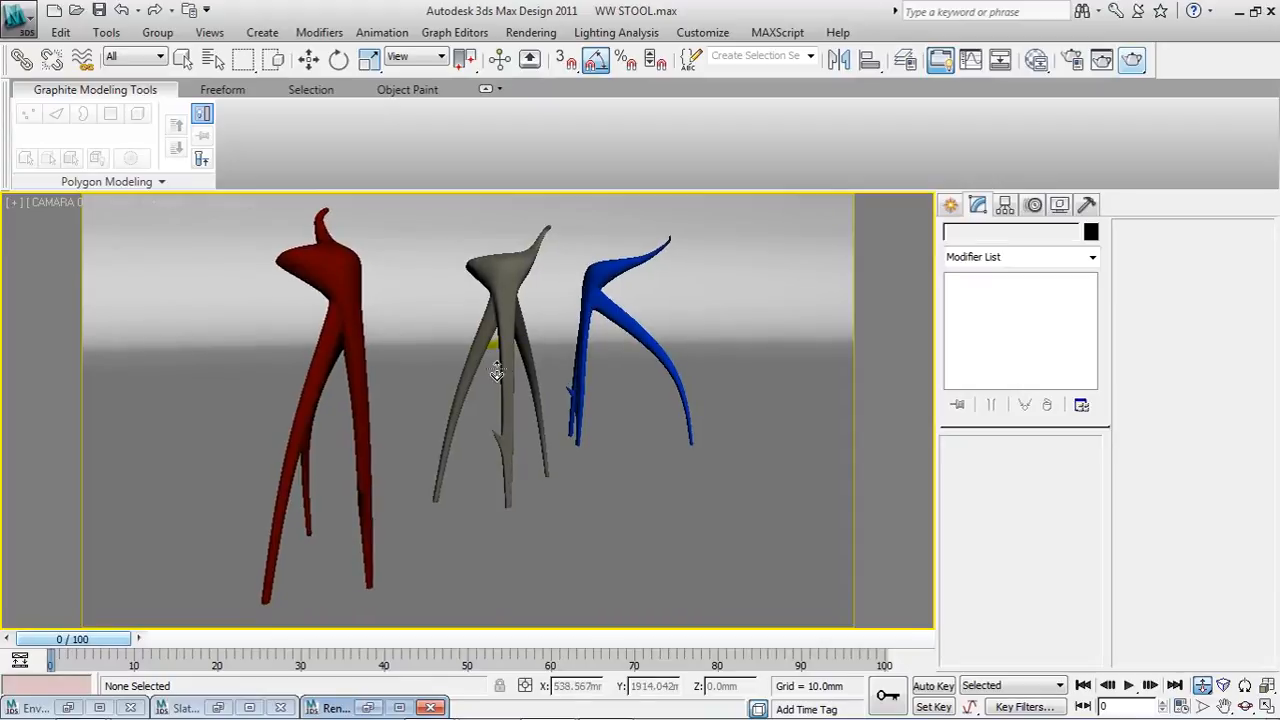
pyautogui.press('w')
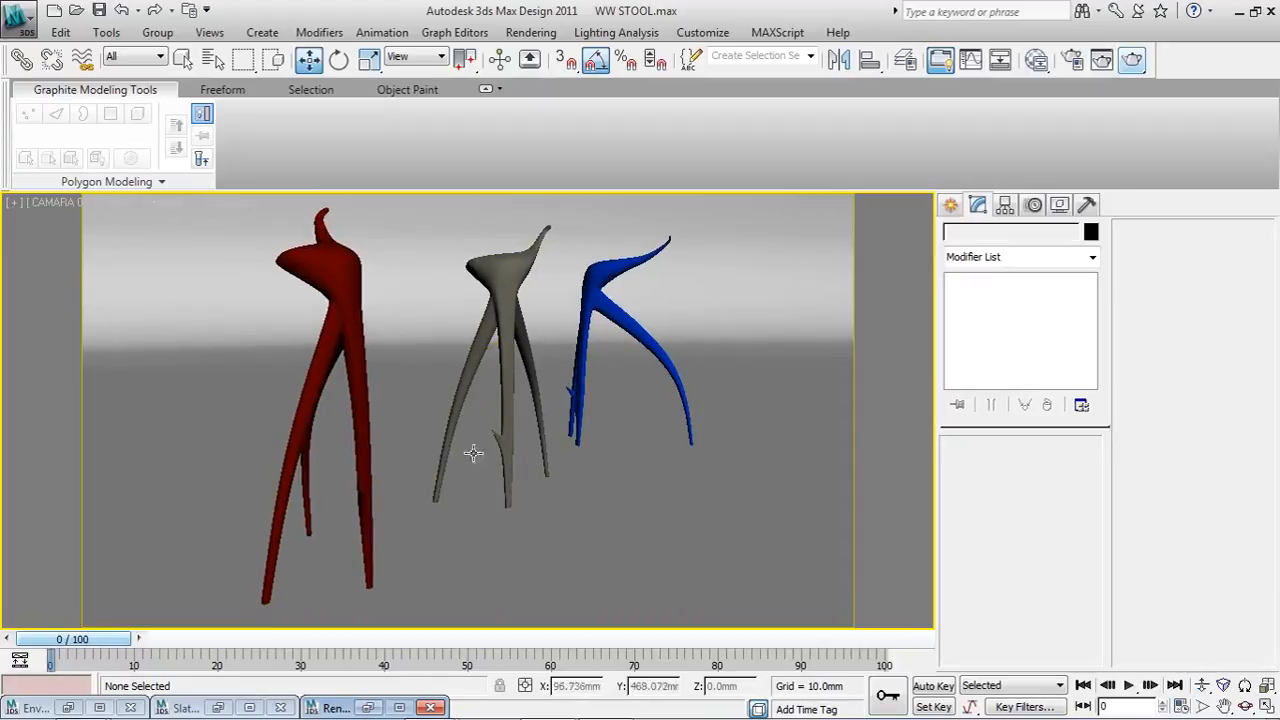
pyautogui.click(369, 707)
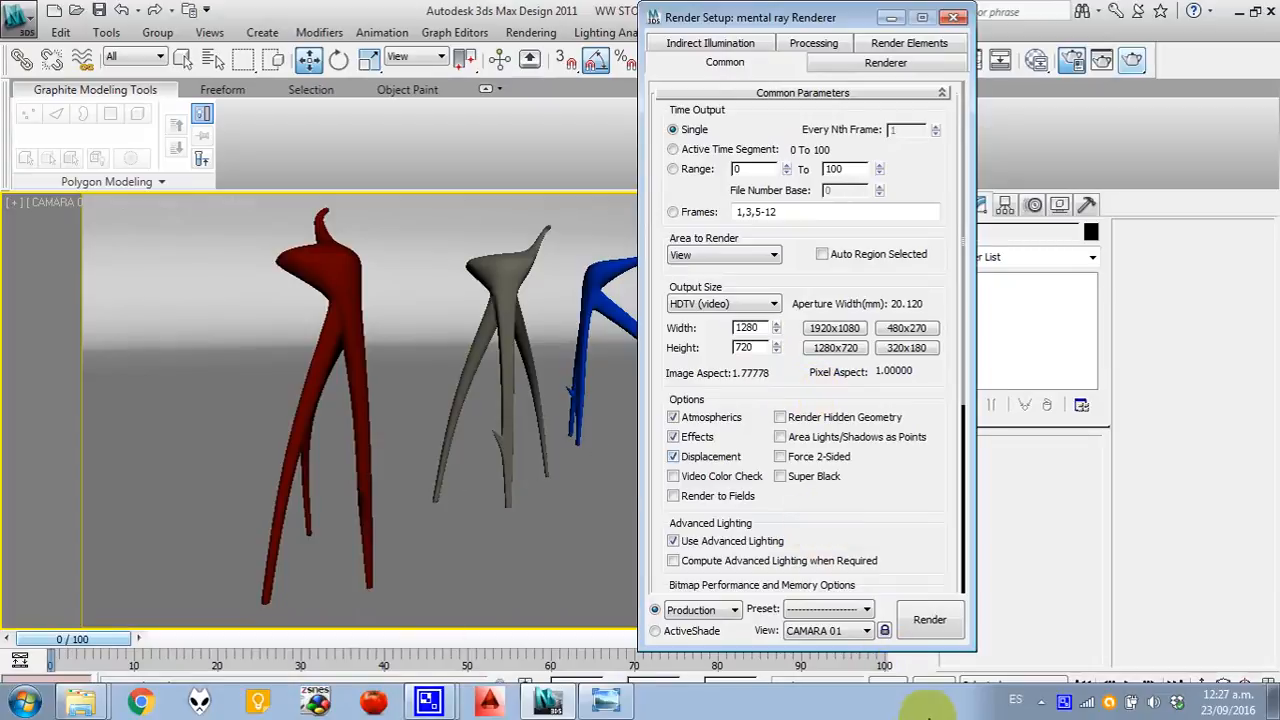
pyautogui.rightClick(1072, 705)
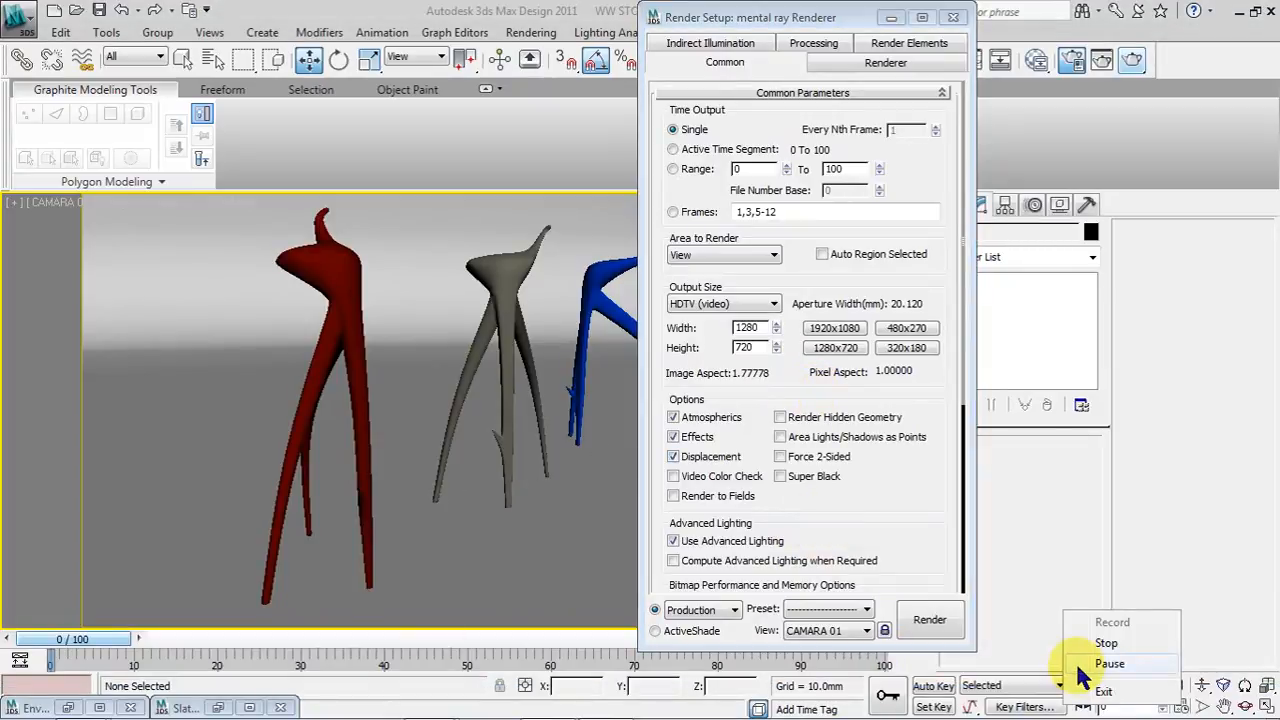
pyautogui.click(1110, 664)
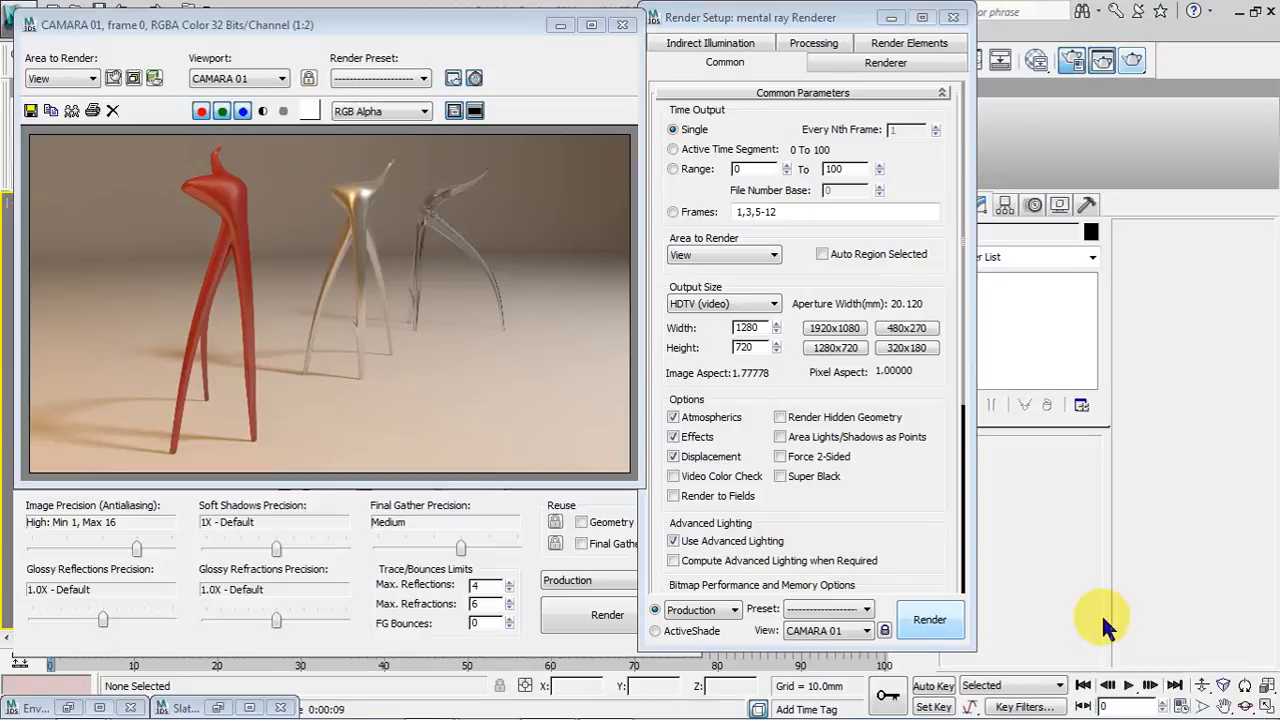
# Maximize the rendered frame window and examine the seats, legs and floor shadows of the stools at up to 2:1.
pyautogui.click(500, 30)
pyautogui.click(589, 25)
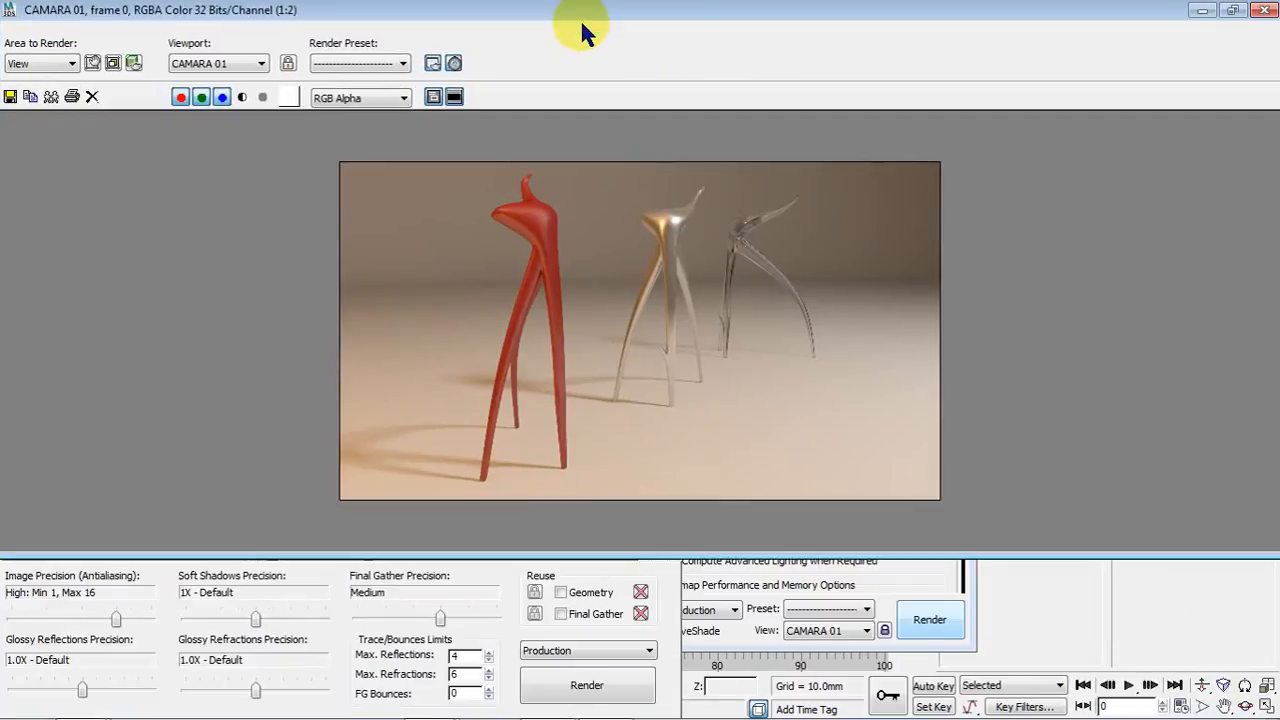
pyautogui.scroll(1, 585, 313)
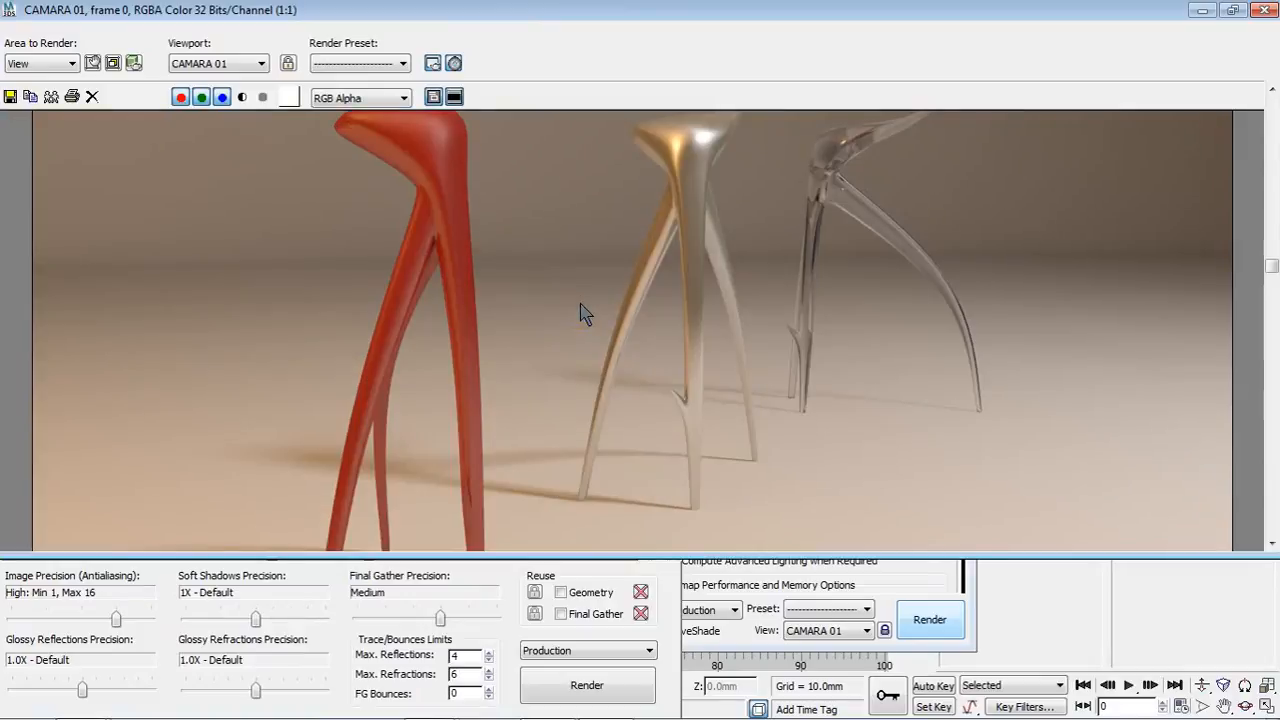
pyautogui.scroll(2, 665, 290)
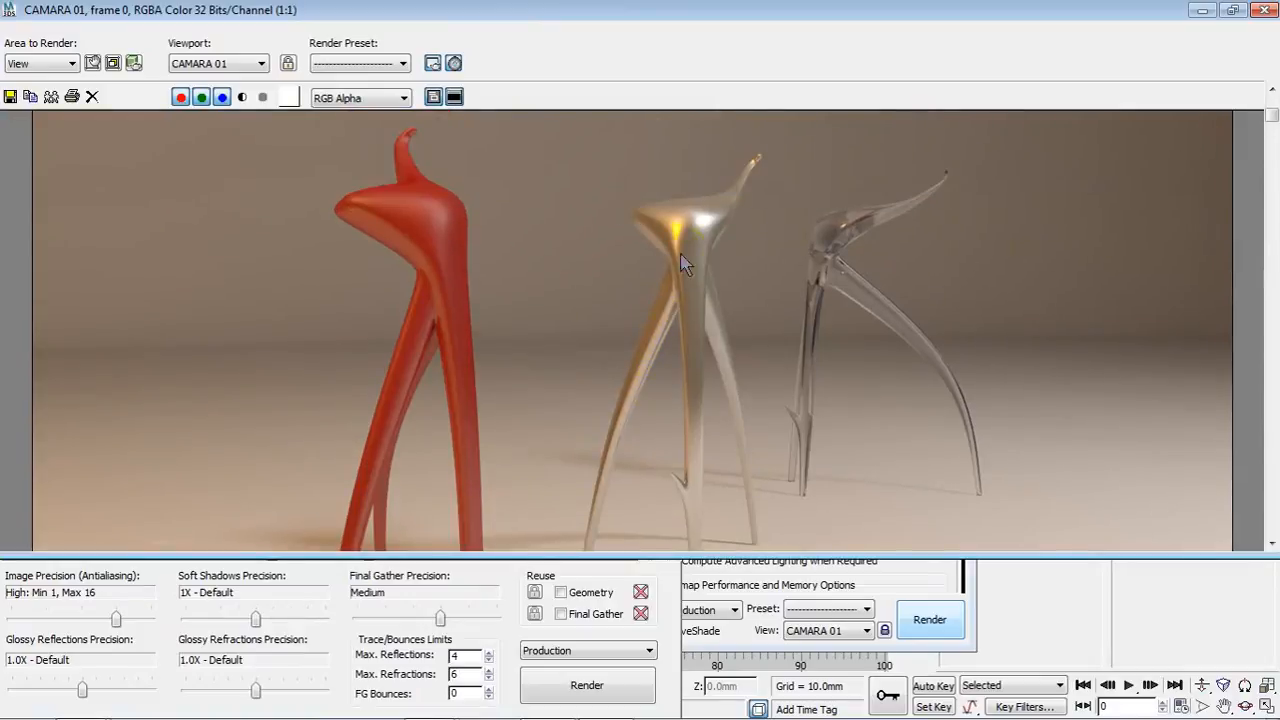
pyautogui.scroll(2, 713, 188)
pyautogui.scroll(-1, 714, 192)
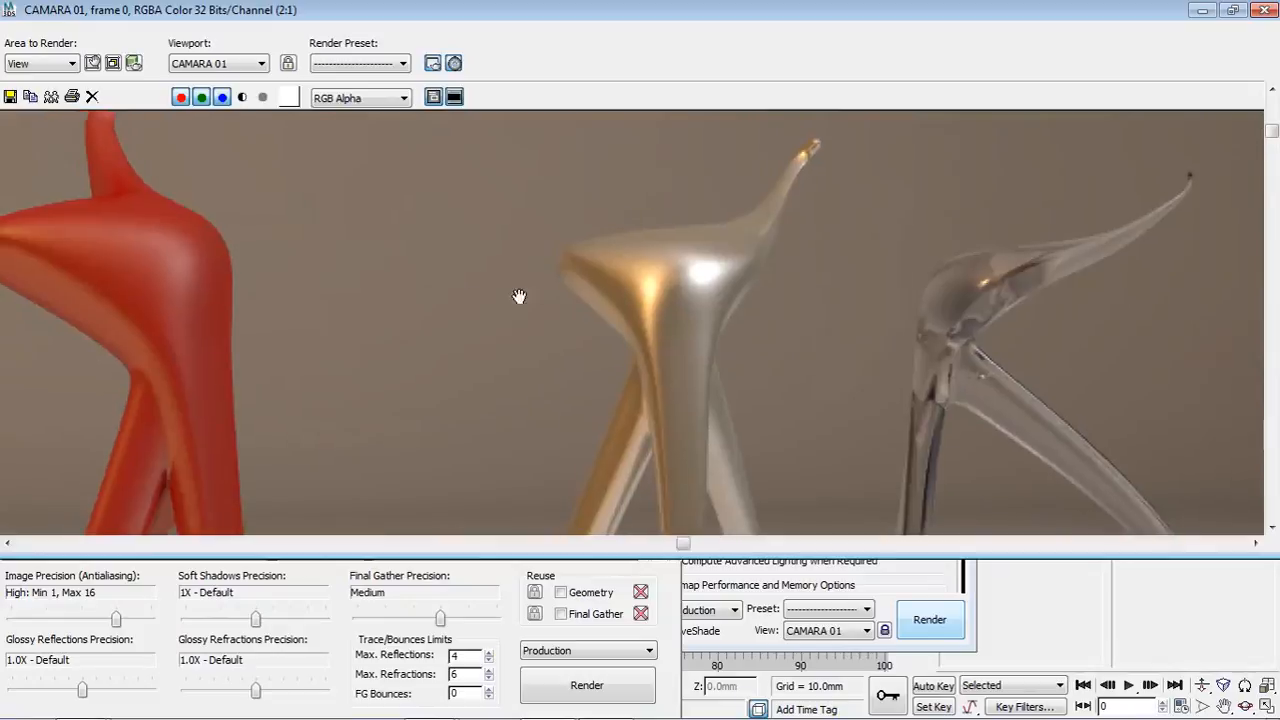
pyautogui.moveTo(520, 297); pyautogui.dragTo(760, 355, button='middle')
pyautogui.moveTo(529, 390); pyautogui.dragTo(524, 155, button='middle')
pyautogui.moveTo(525, 412); pyautogui.dragTo(556, 140, button='middle')
pyautogui.moveTo(557, 394)
pyautogui.mouseDown(button='middle')
pyautogui.moveTo(563, 237)
pyautogui.moveTo(591, 149)
pyautogui.mouseUp(button='middle')
pyautogui.moveTo(625, 390)
pyautogui.mouseDown(button='middle')
pyautogui.moveTo(633, 243)
pyautogui.moveTo(586, 329)
pyautogui.moveTo(509, 363)
pyautogui.moveTo(853, 245)
pyautogui.mouseUp(button='middle')
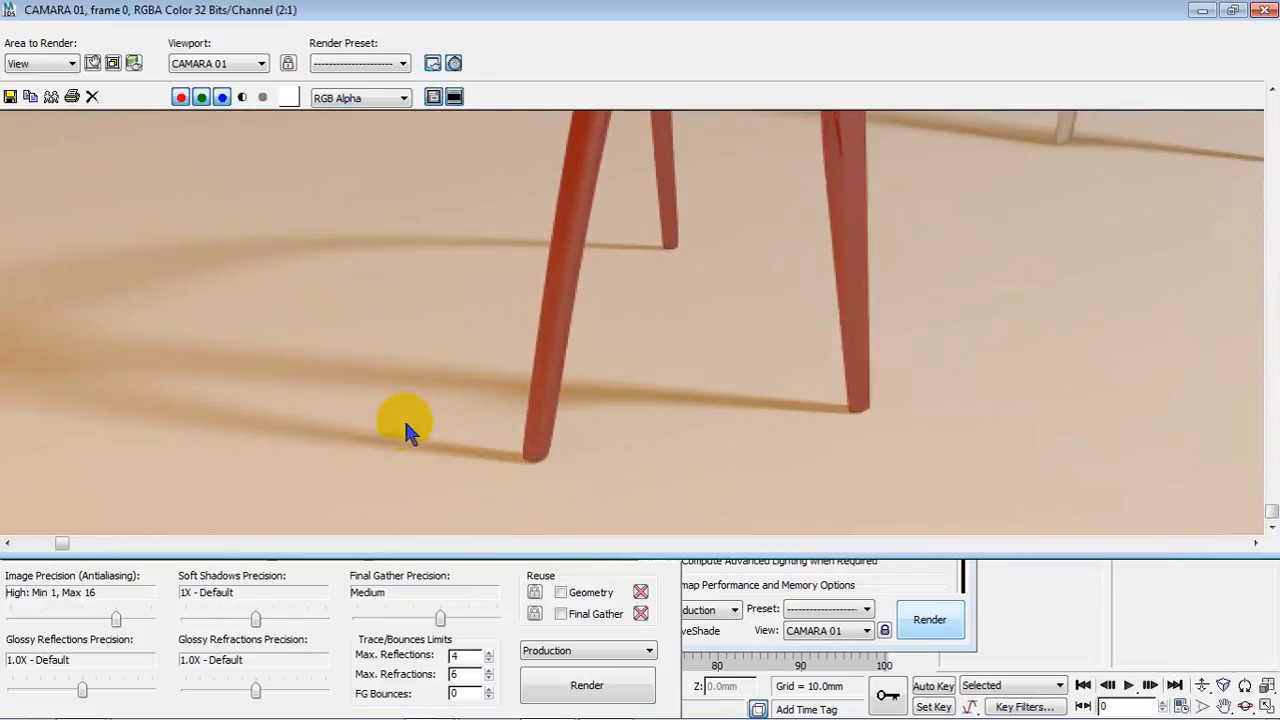
# Review the overall composition of the rendered image at 1:2 and 1:1.
pyautogui.scroll(-3, 405, 428)
pyautogui.scroll(1, 613, 413)
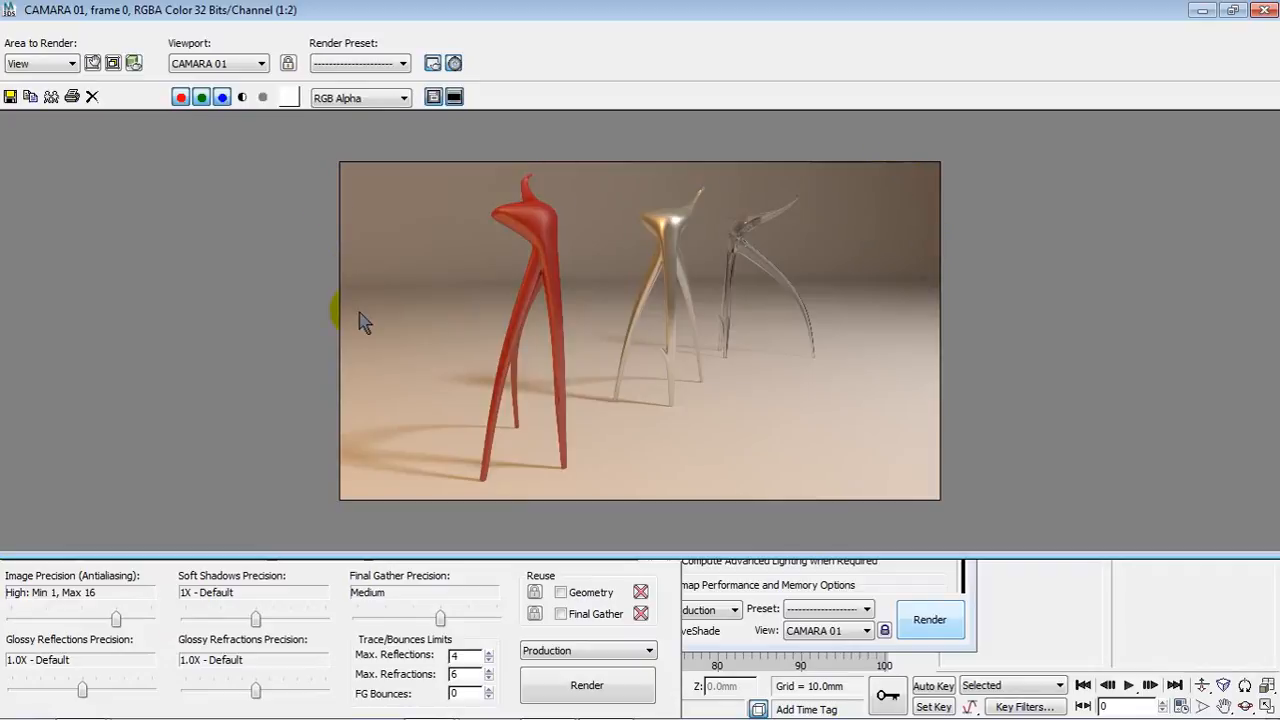
pyautogui.scroll(1, 365, 317)
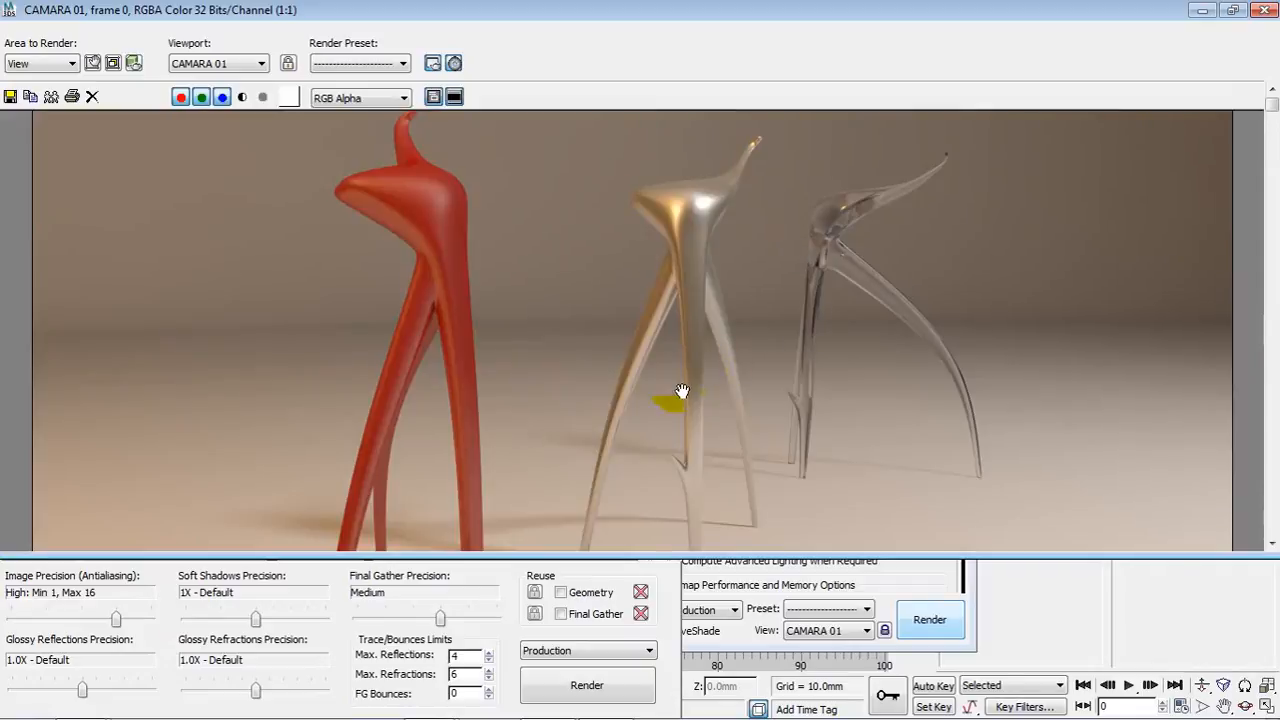
pyautogui.moveTo(653, 353); pyautogui.dragTo(677, 377, button='middle')
pyautogui.scroll(-1, 677, 377)
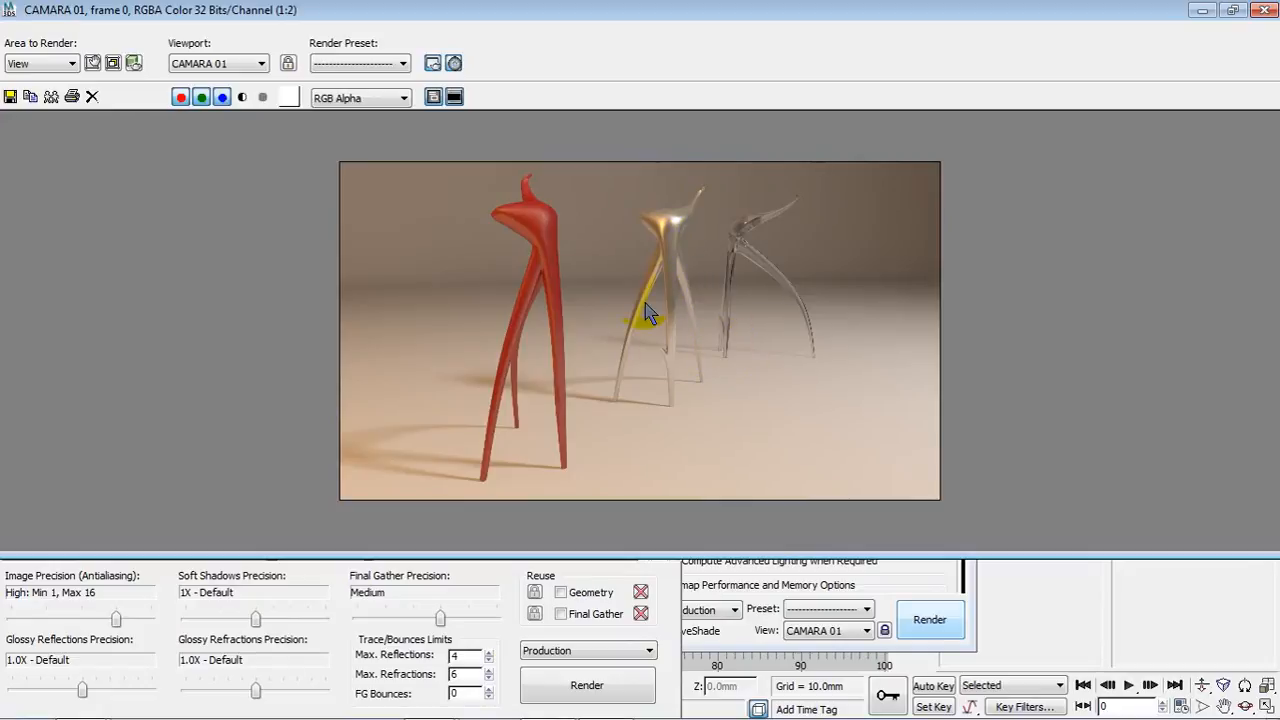
# Start saving the rendered image to the scenes folder under the file name WW STOOL.
pyautogui.click(10, 96)
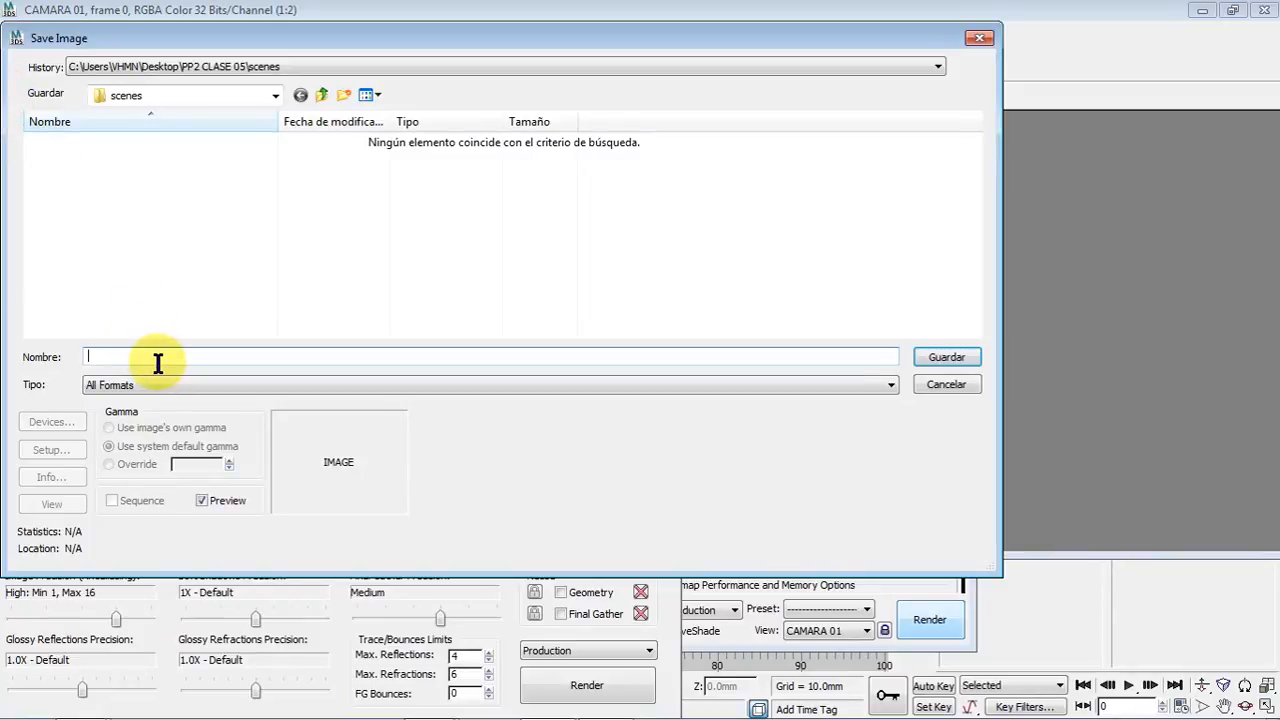
pyautogui.write('WW STTO')
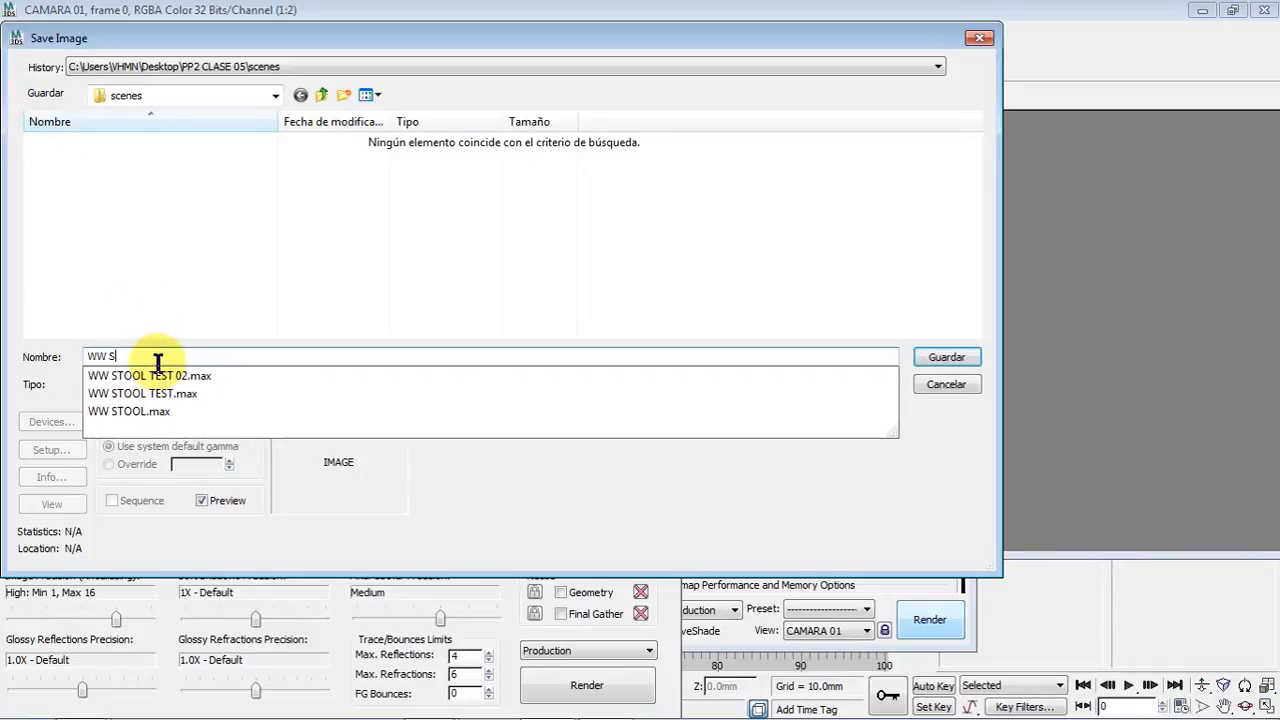
pyautogui.press('BackSpace')
pyautogui.press('BackSpace')
pyautogui.write('OOL')
pyautogui.press('Tab')
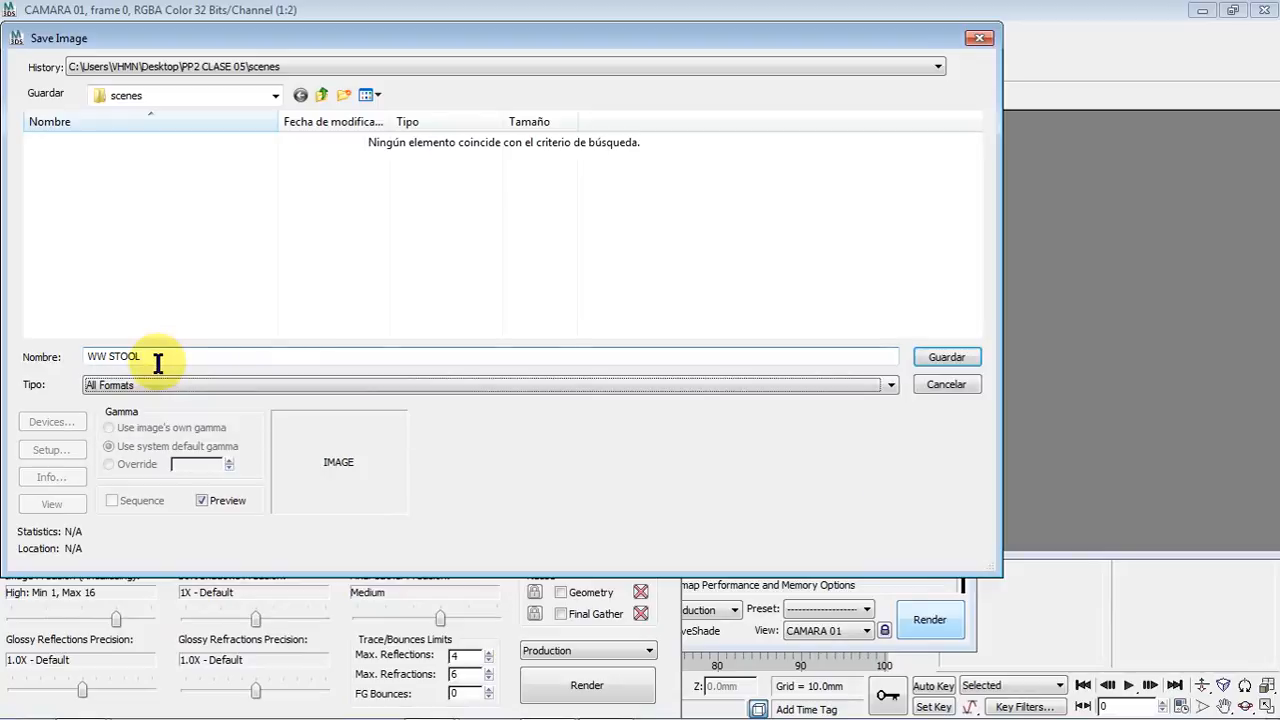
# Set the file type to PNG and save the image with RGB 48 bit colors and an alpha channel.
pyautogui.click(176, 384)
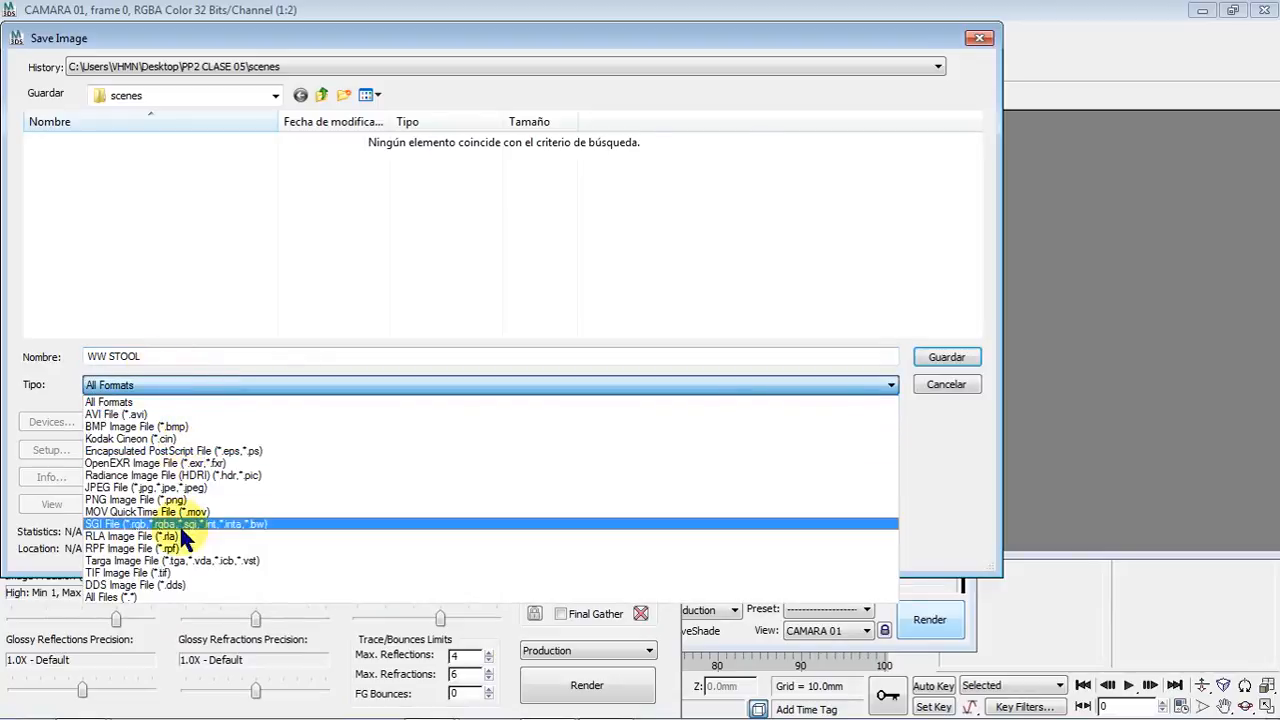
pyautogui.click(181, 500)
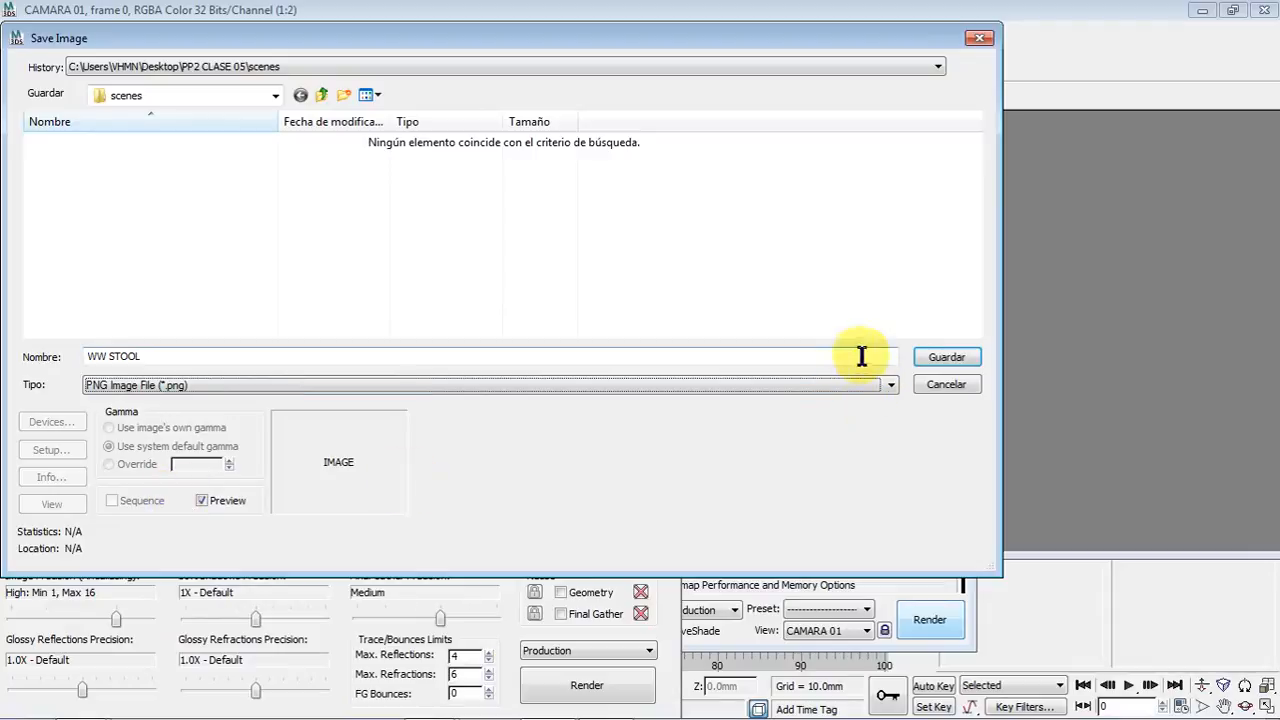
pyautogui.click(943, 360)
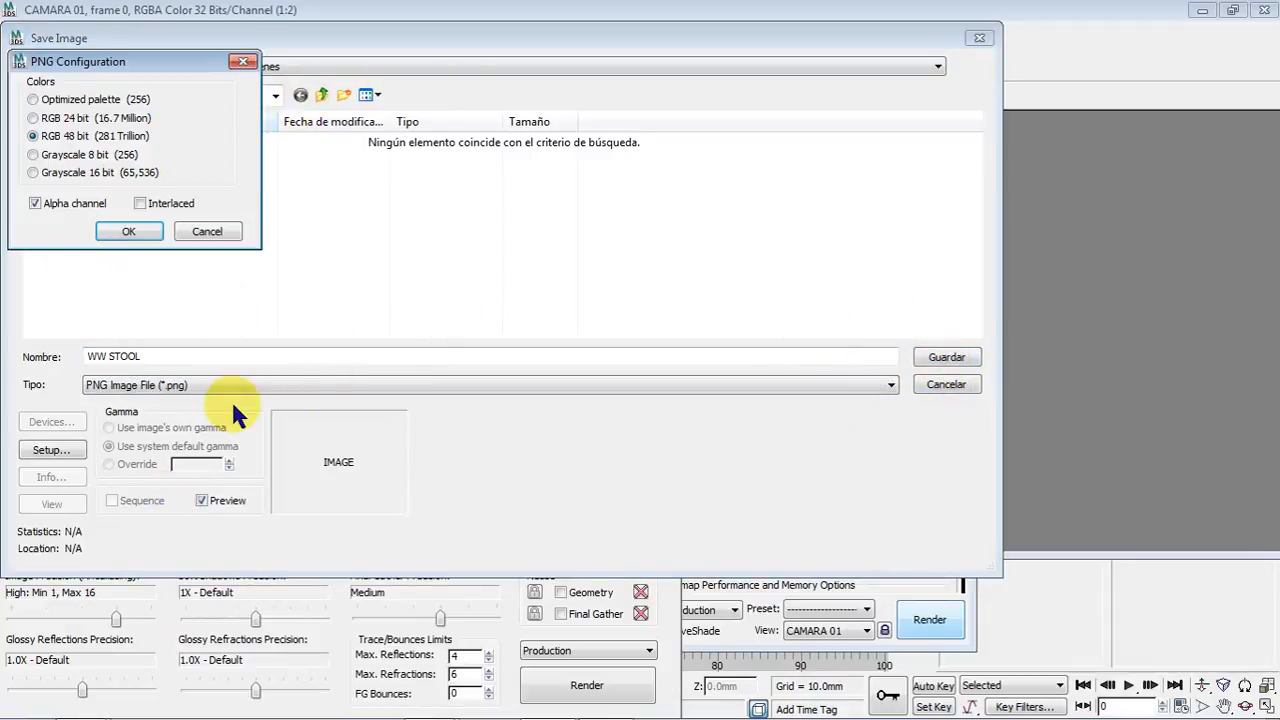
pyautogui.click(129, 230)
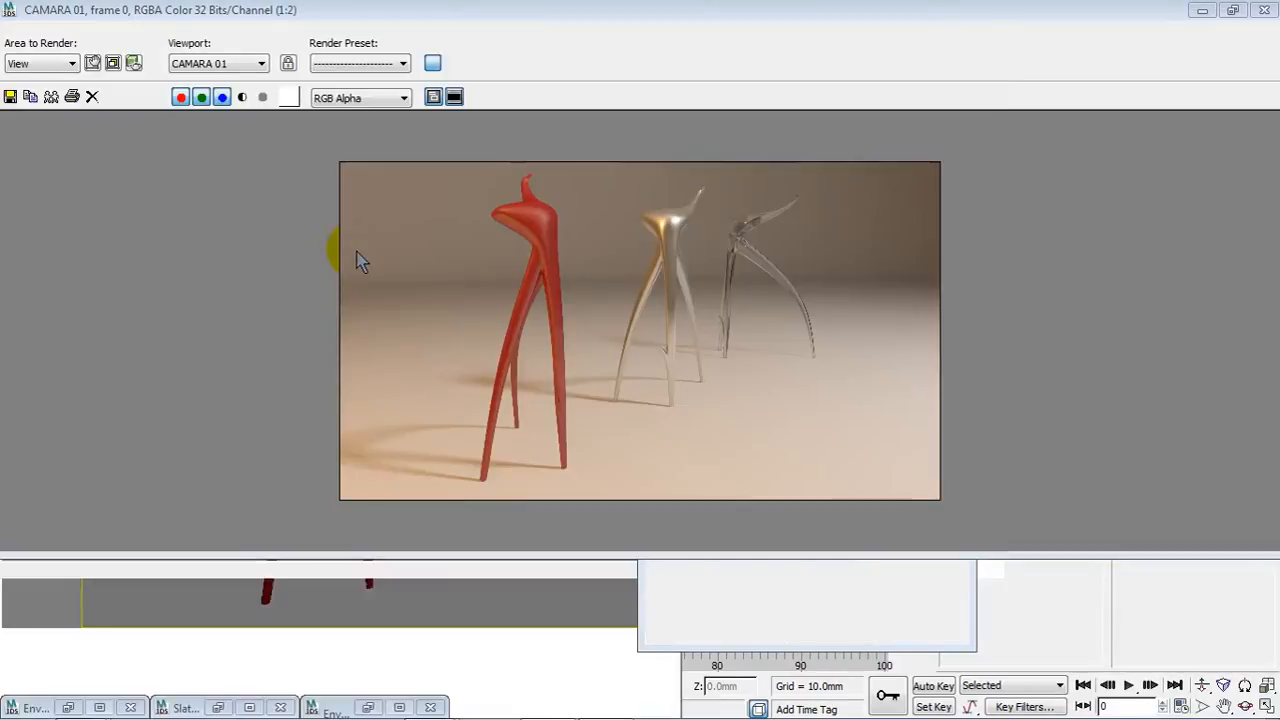
# Switch to Windows Explorer, go to the scenes folder of PP2 CLASE 05 and open the WW STOOL PNG image.
pyautogui.moveTo(80, 702)
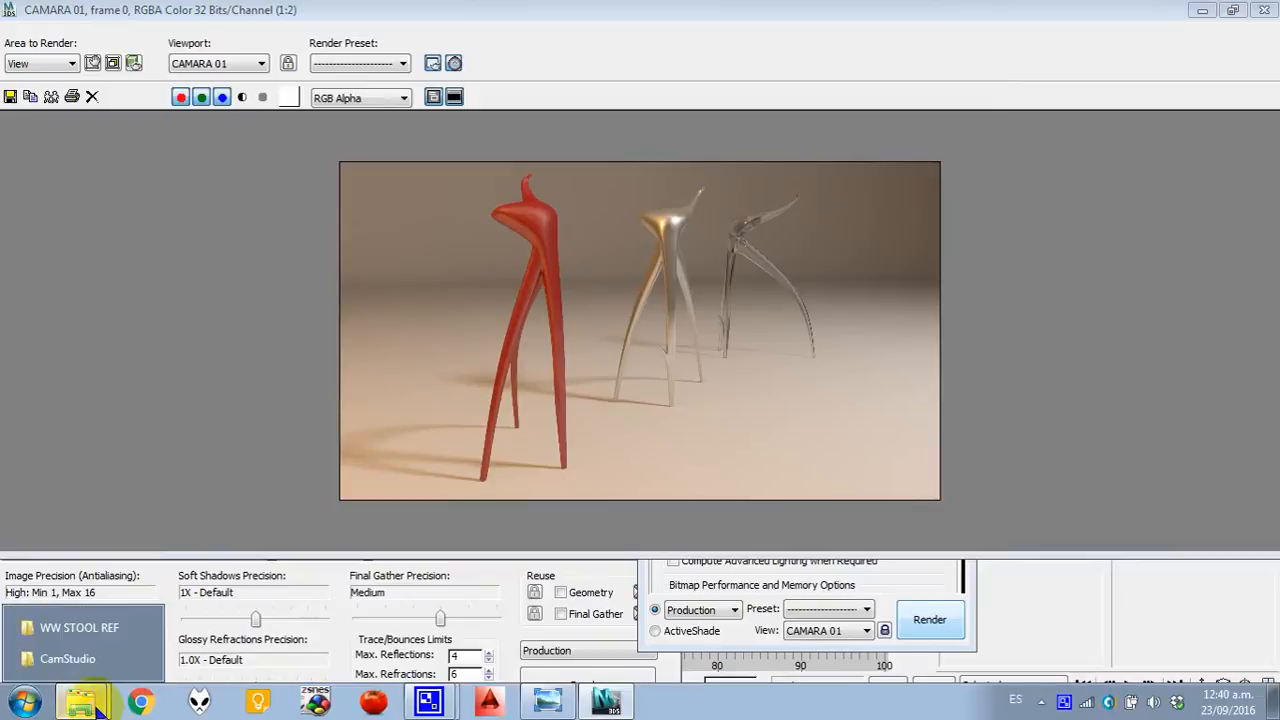
pyautogui.click(98, 632)
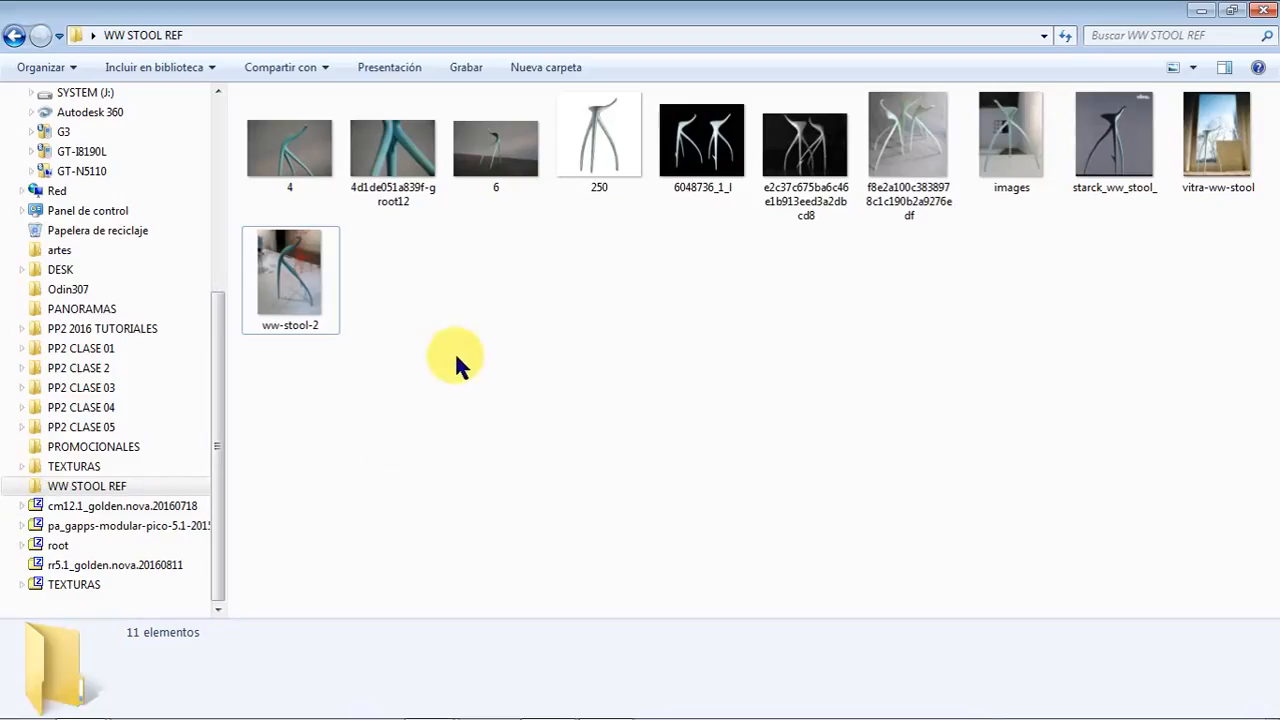
pyautogui.moveTo(218, 405); pyautogui.dragTo(180, 434)
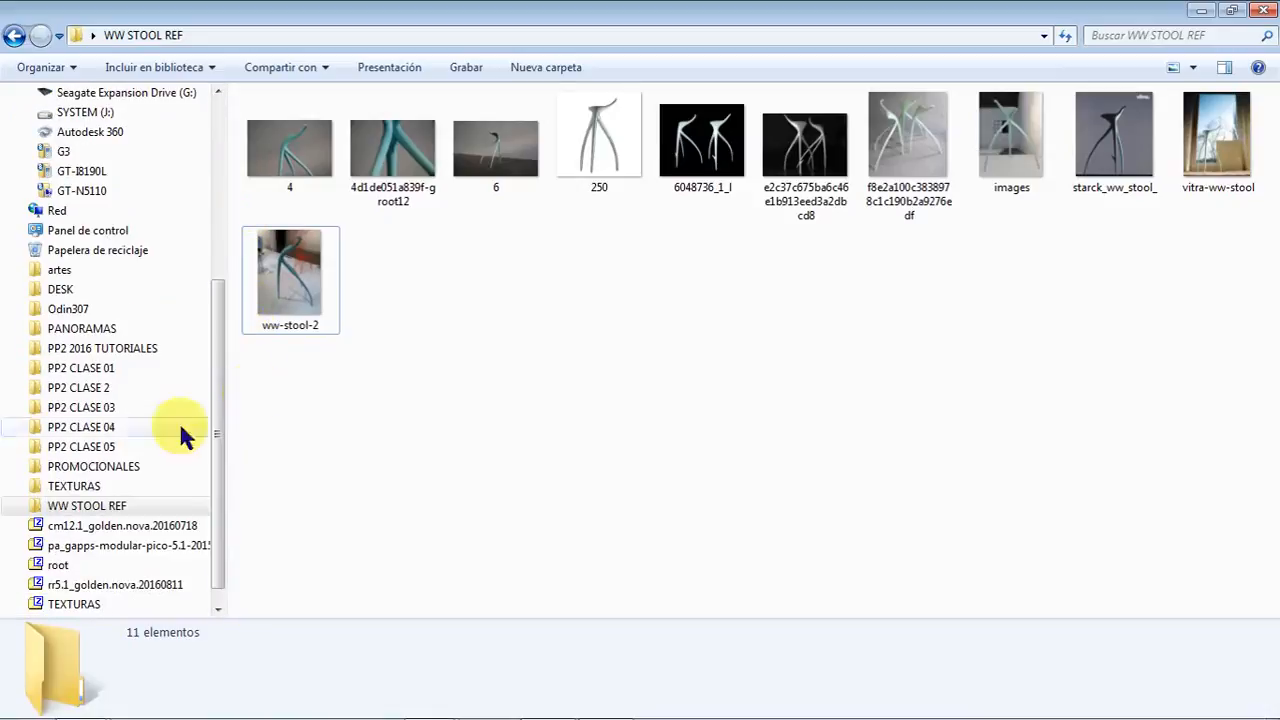
pyautogui.click(105, 448)
pyautogui.doubleClick(277, 358)
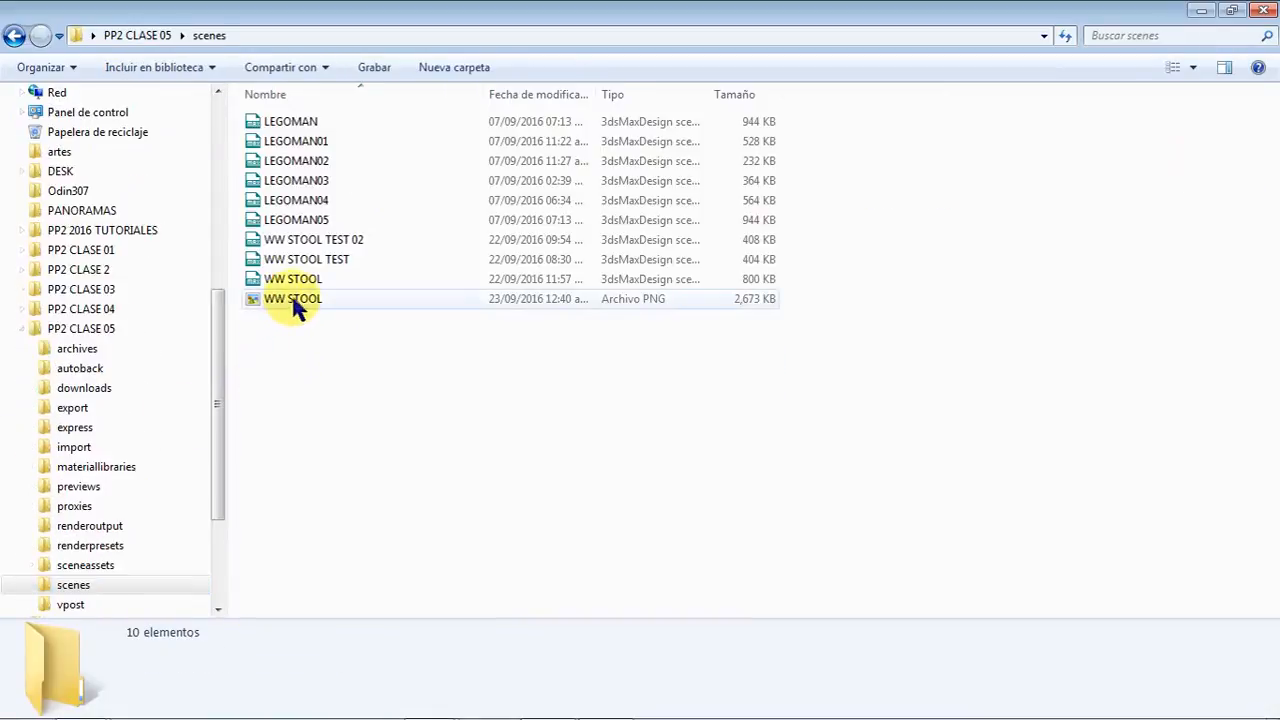
pyautogui.doubleClick(295, 300)
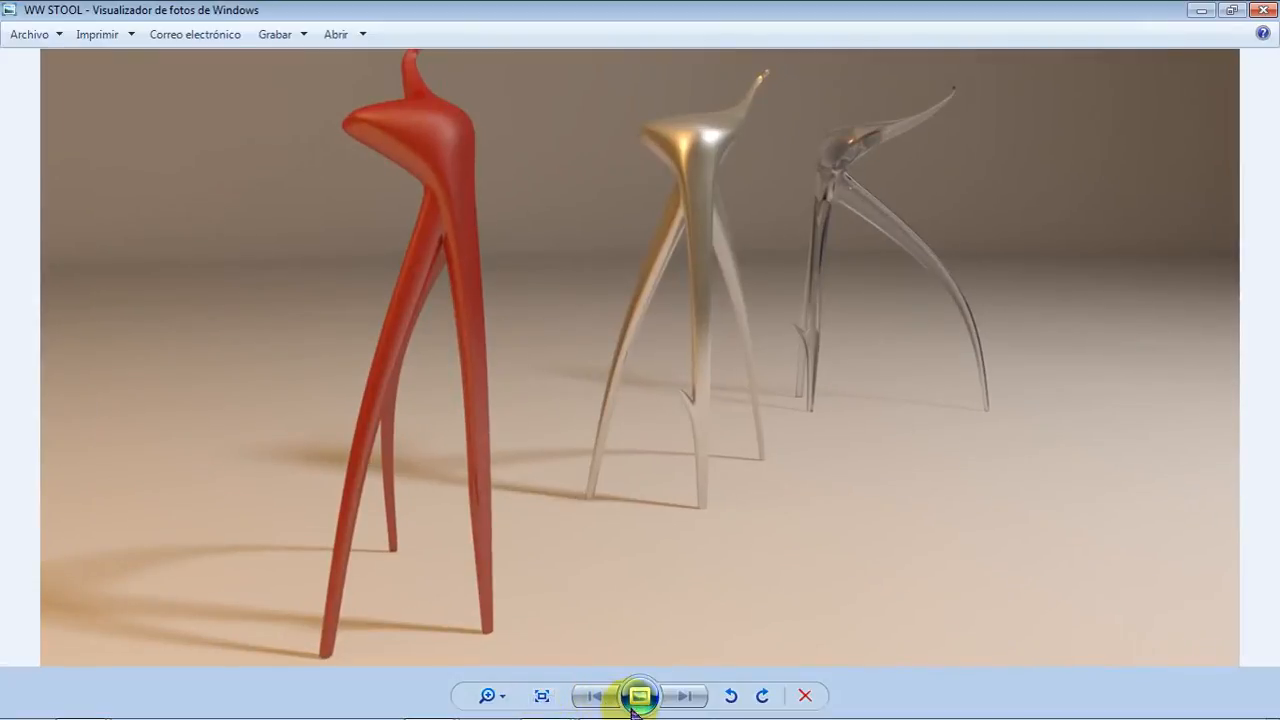
# View the WW STOOL image full screen as a slide show, and return to the photo viewer window.
pyautogui.click(638, 695)
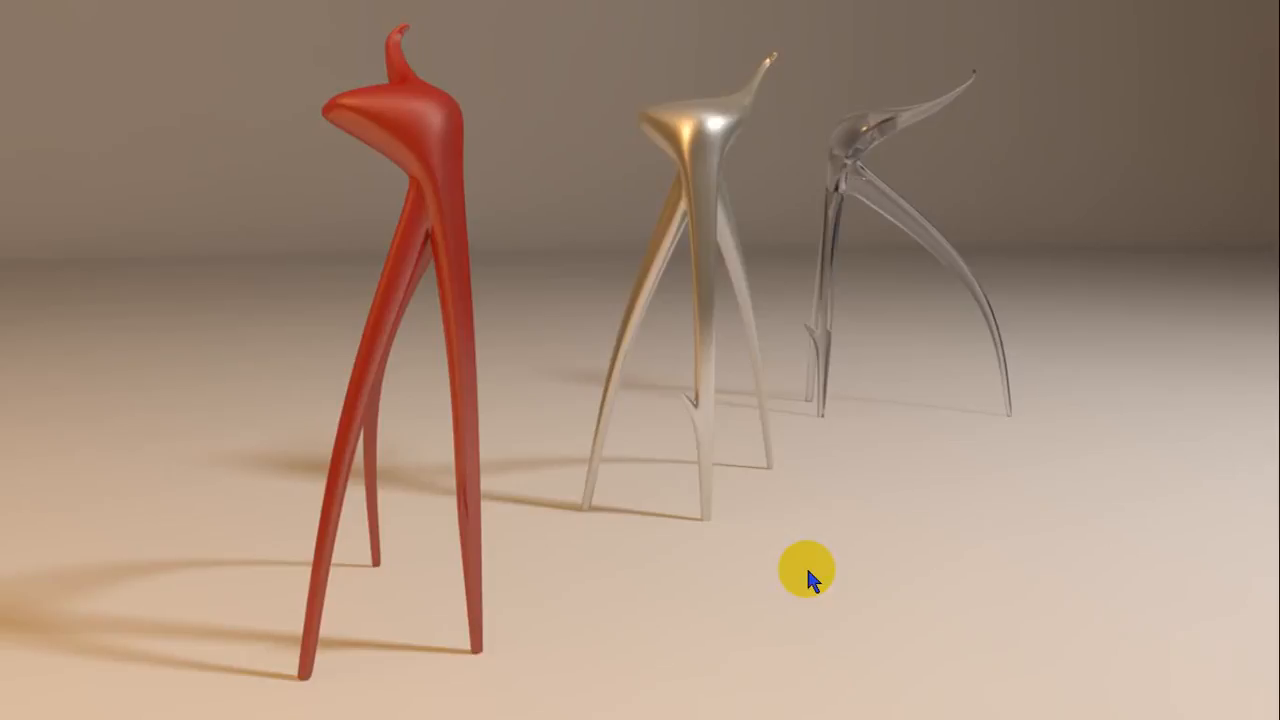
pyautogui.press('Escape')
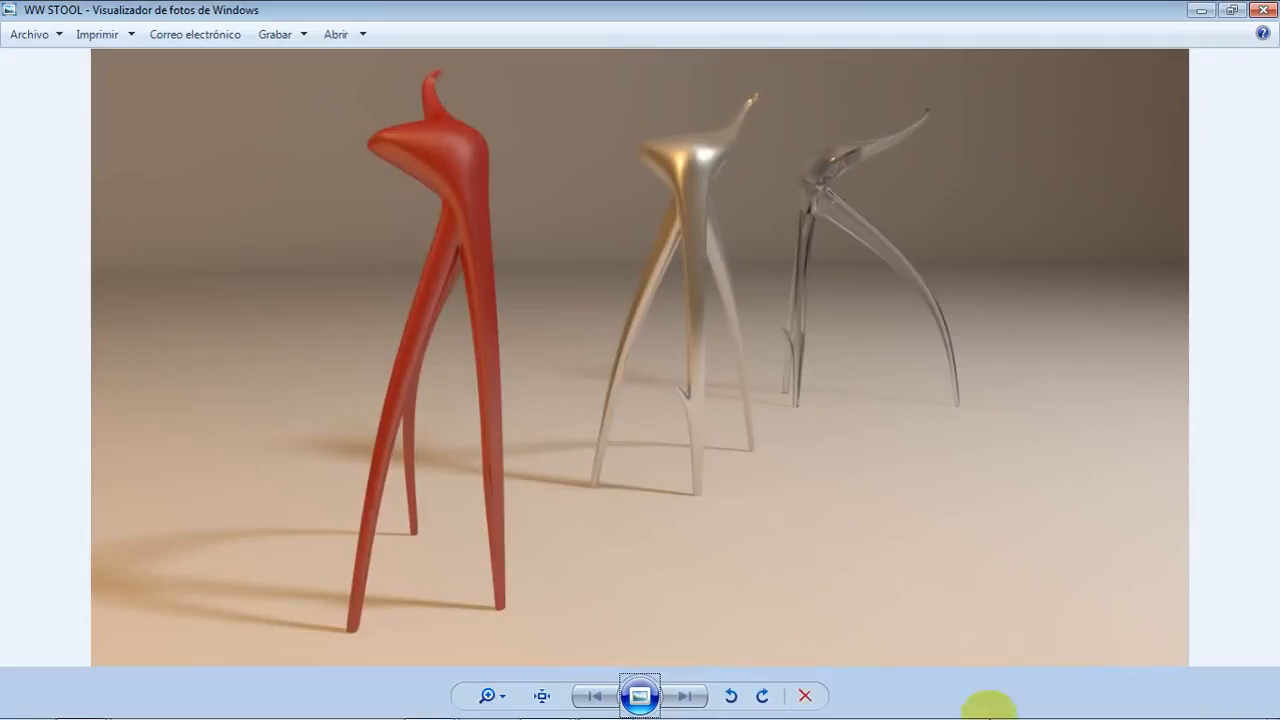
pyautogui.rightClick(1064, 697)
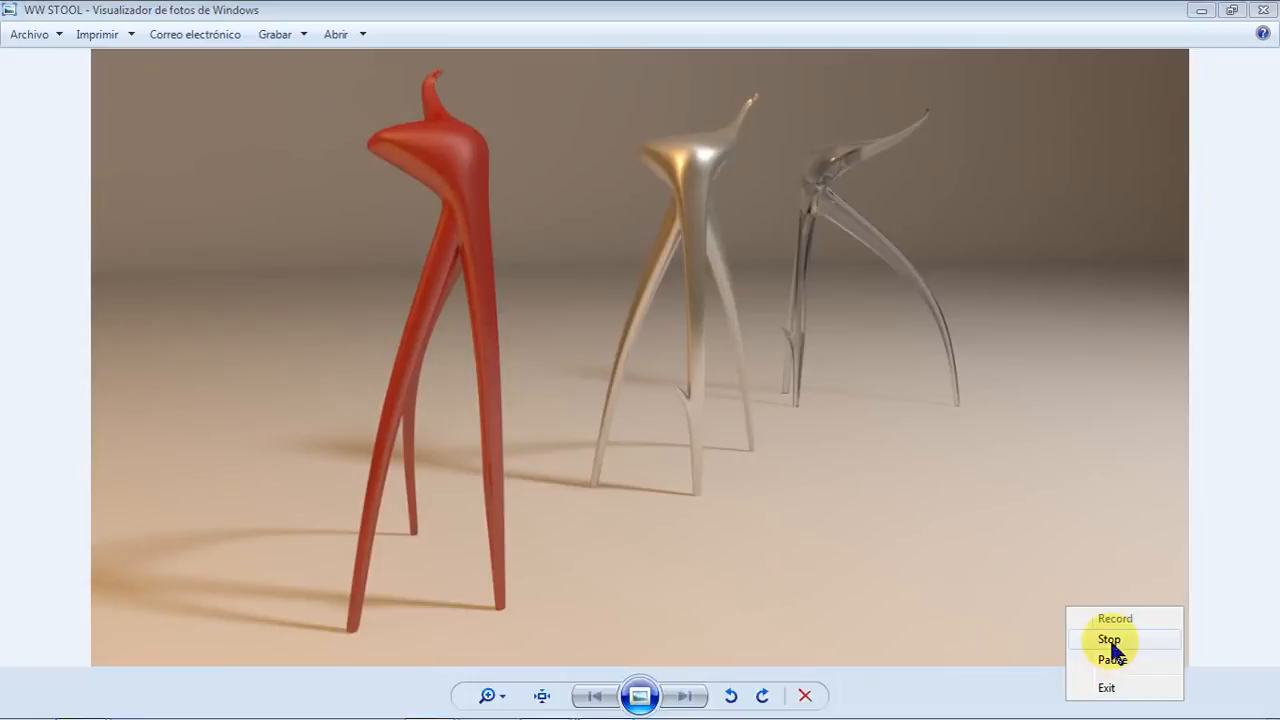